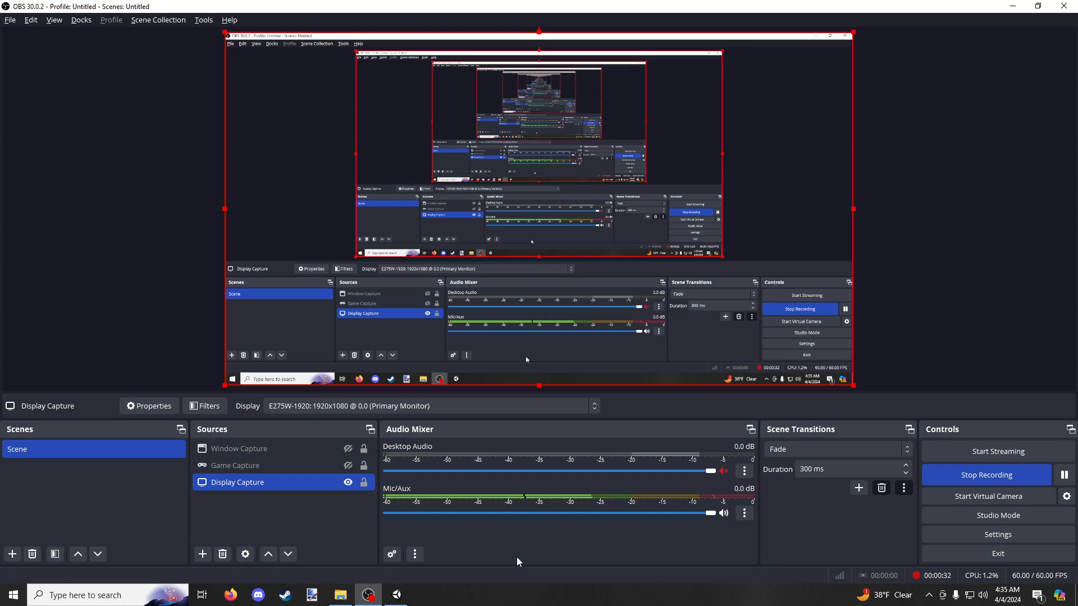
# Switch to Steam and open the MADNESS: Project Nexus page in the game library
pyautogui.click(287, 595)
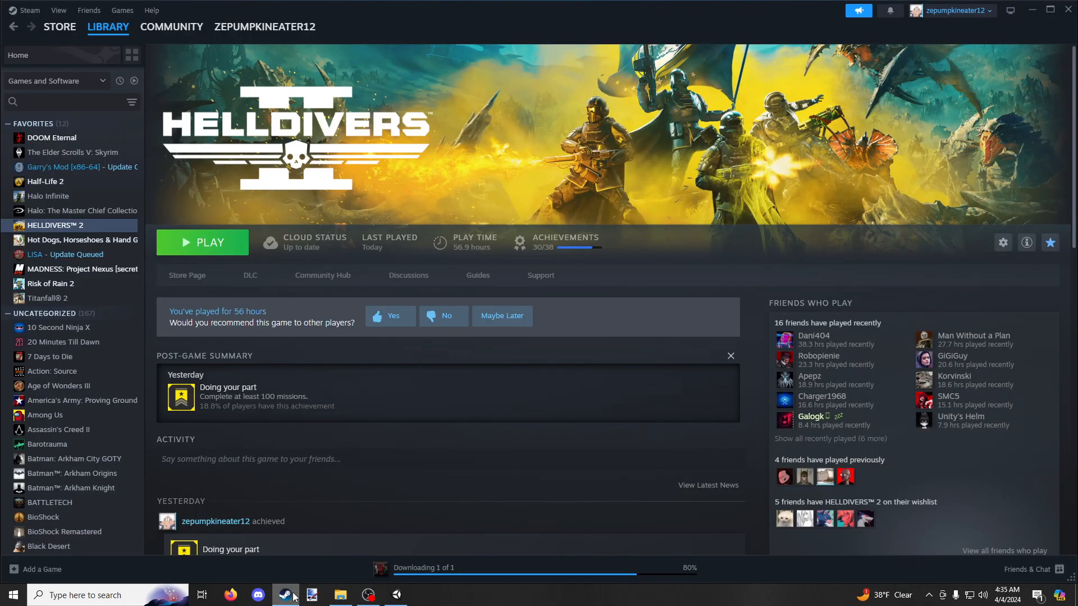
pyautogui.click(92, 269)
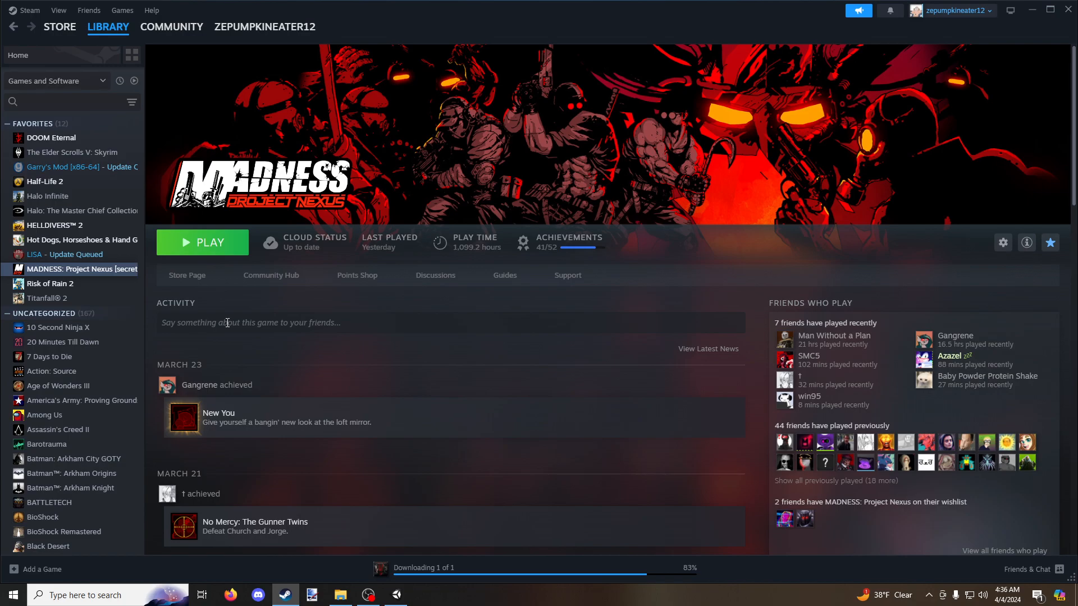
# Switch to Unity, launch Unity Hub, and view the options for adding an existing project
pyautogui.click(400, 595)
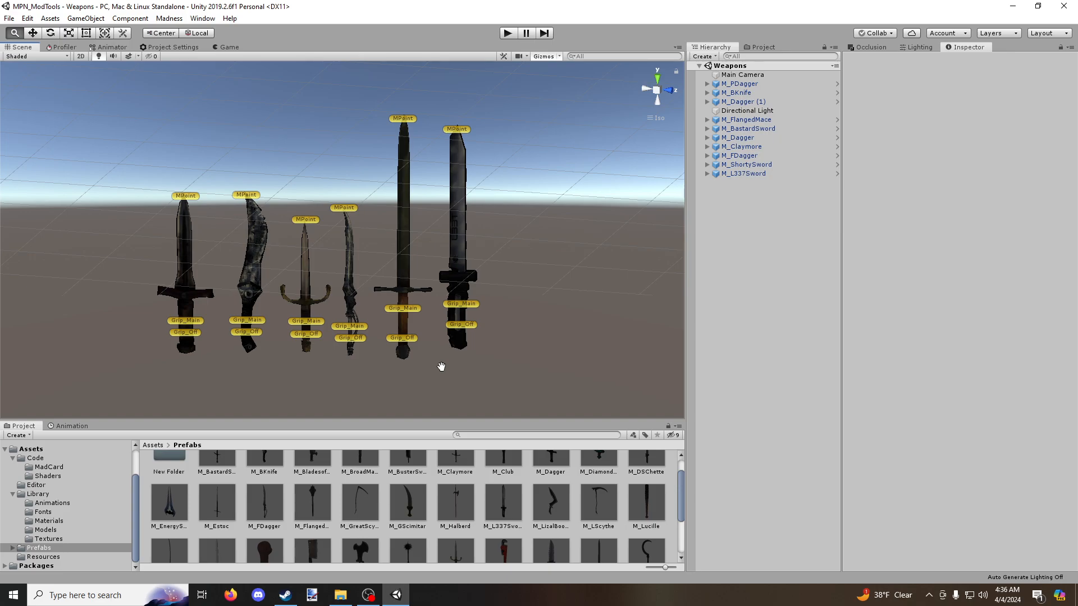
pyautogui.press('super')
pyautogui.write('unity')
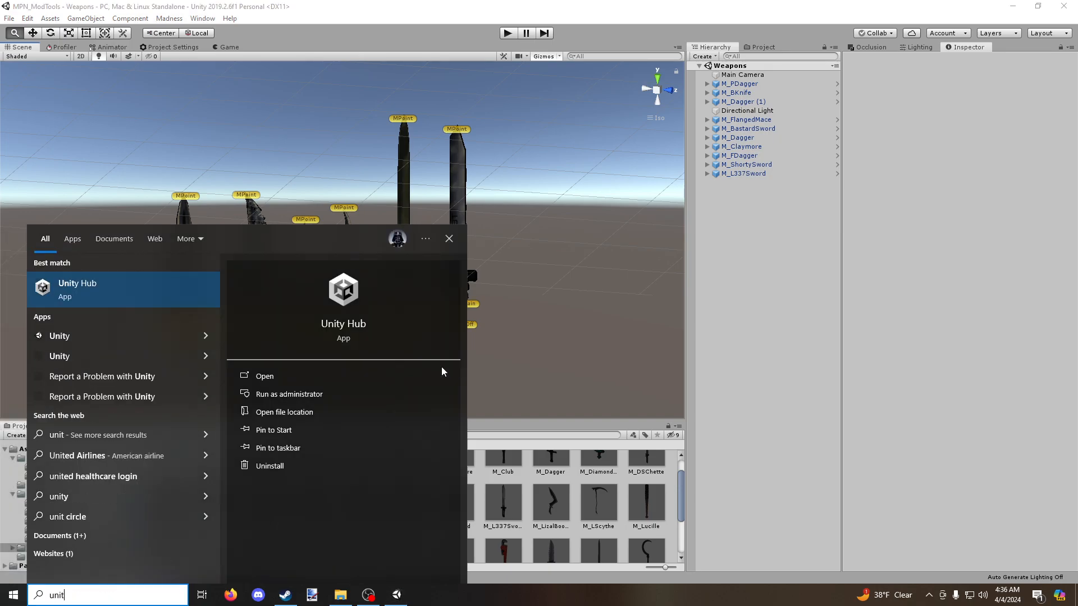
pyautogui.press('Return')
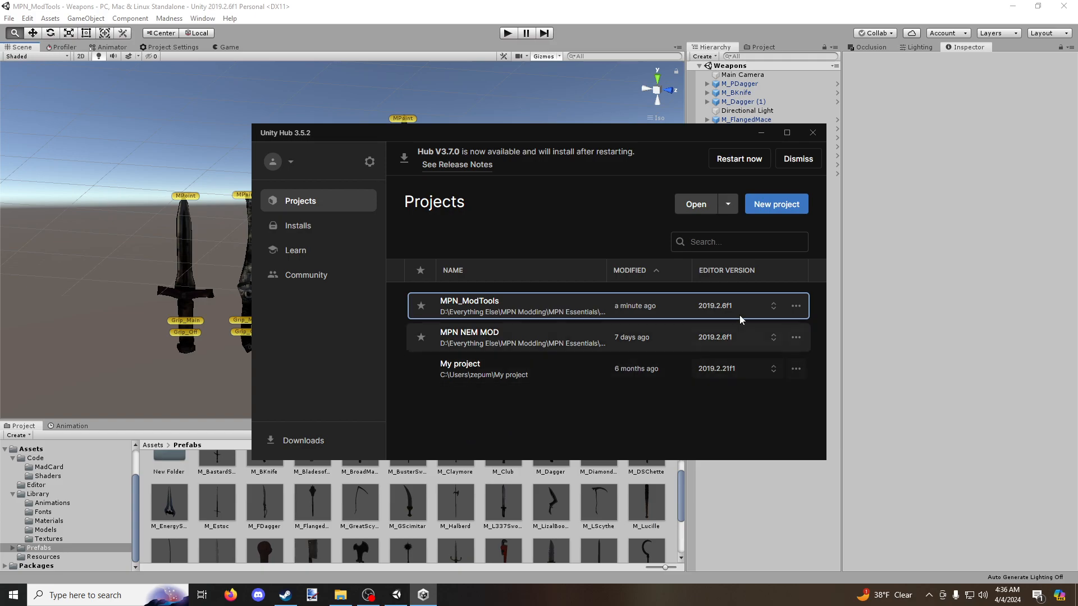
pyautogui.click(727, 206)
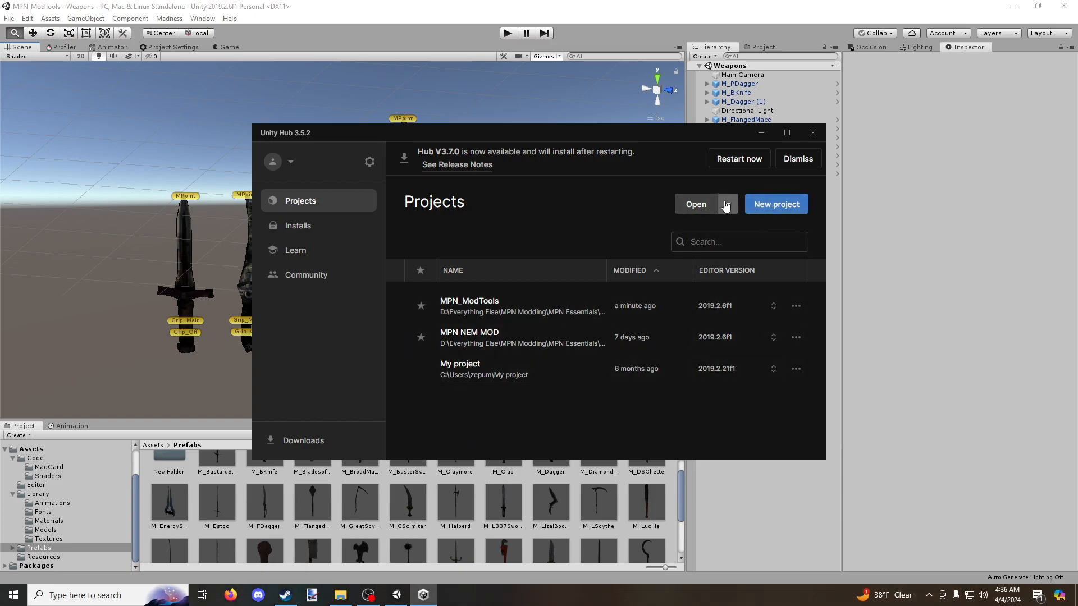
pyautogui.click(726, 205)
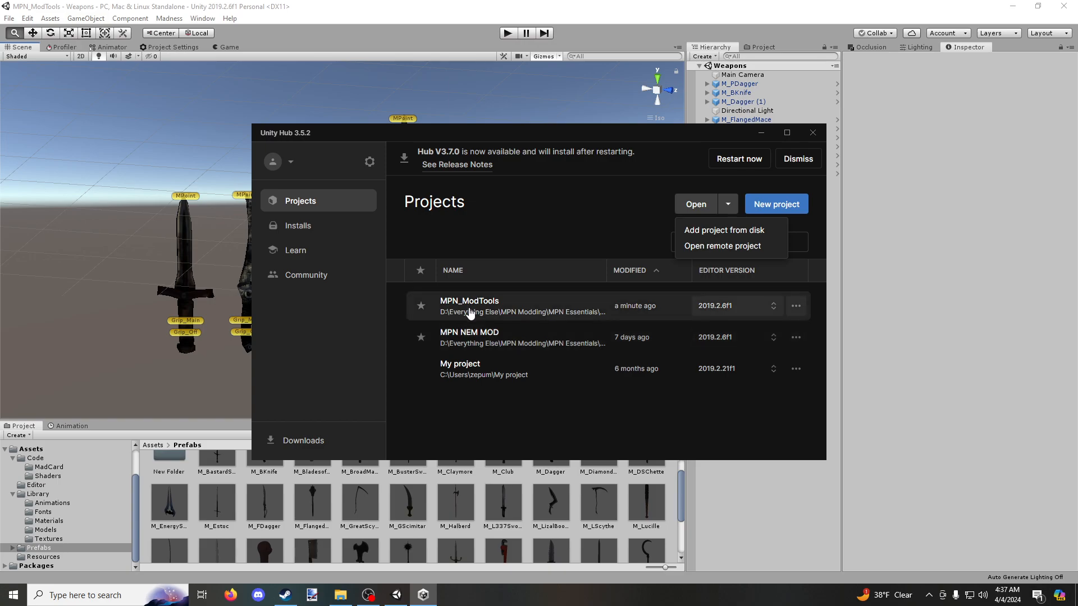
pyautogui.click(813, 133)
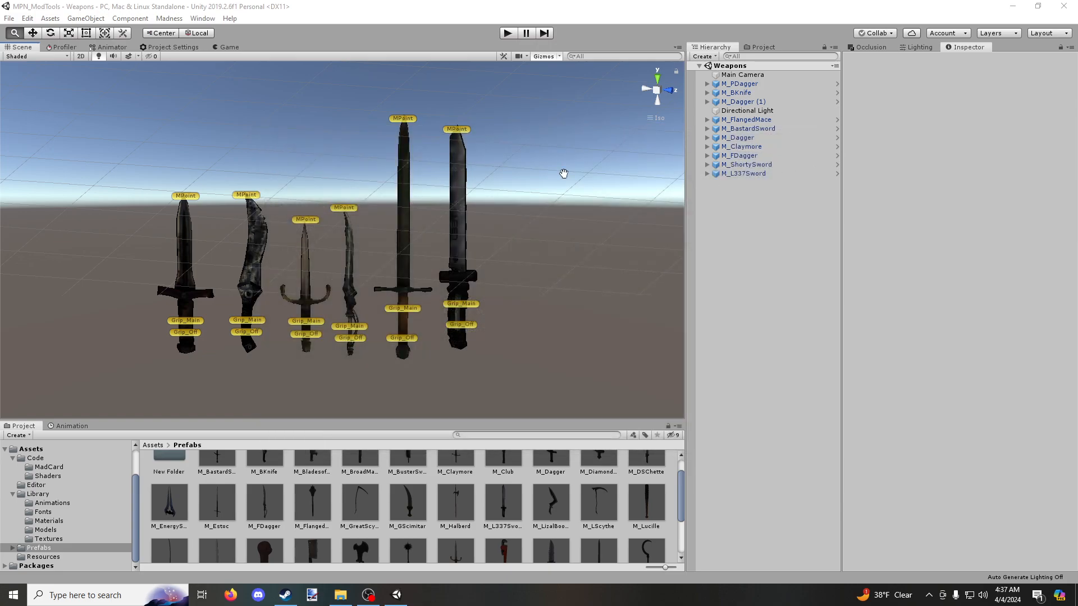
# Open the project's main Assets folder and examine its textures, materials and models, along with the weapons in the scene
pyautogui.scroll(-5, 551, 168)
pyautogui.scroll(5, 497, 209)
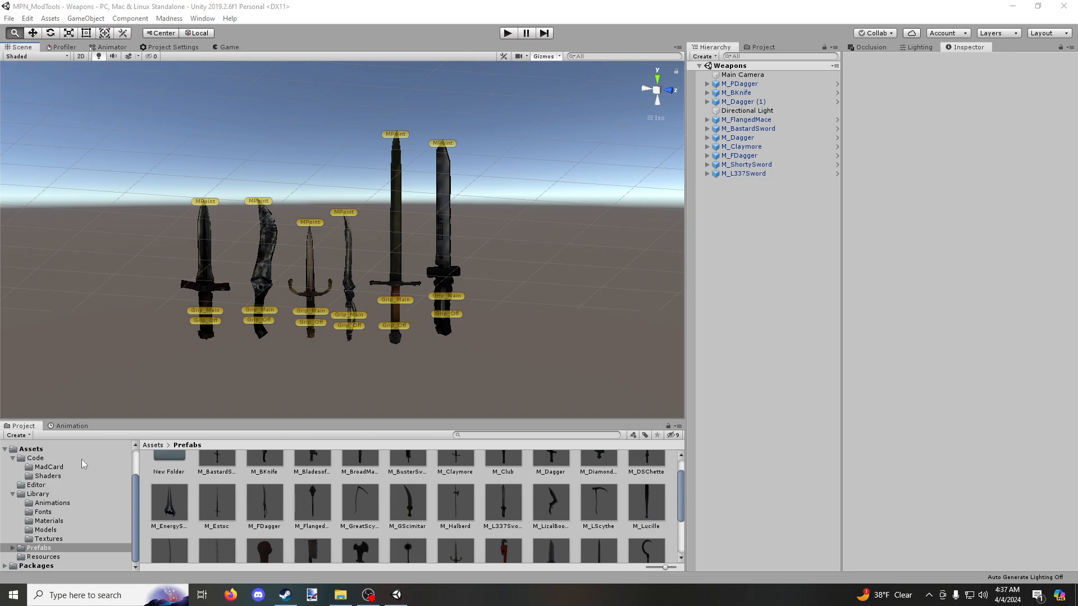
pyautogui.scroll(3, 84, 466)
pyautogui.click(34, 489)
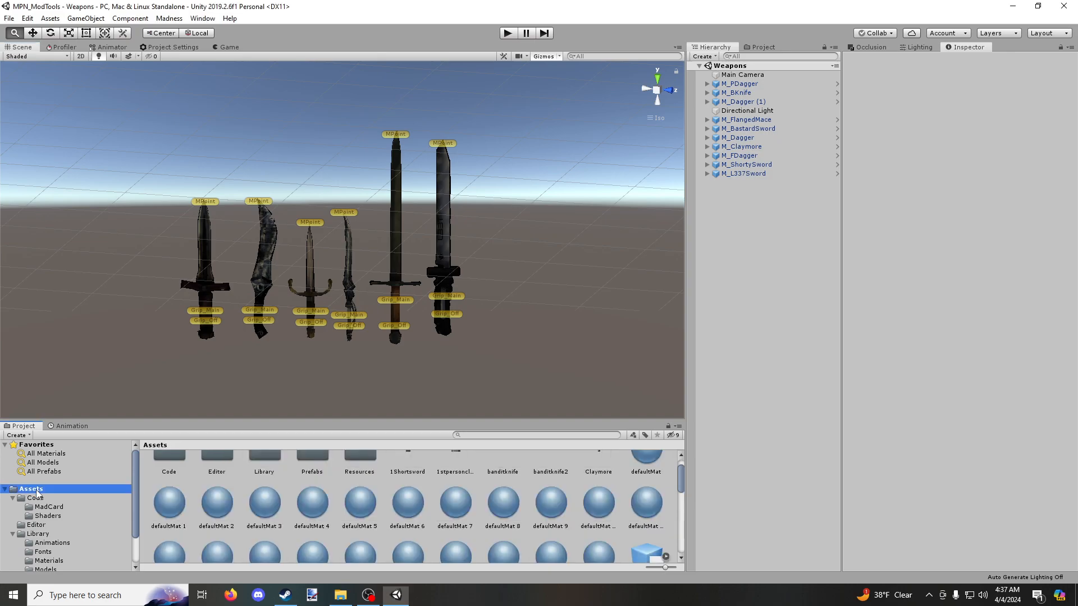
pyautogui.scroll(-5, 286, 486)
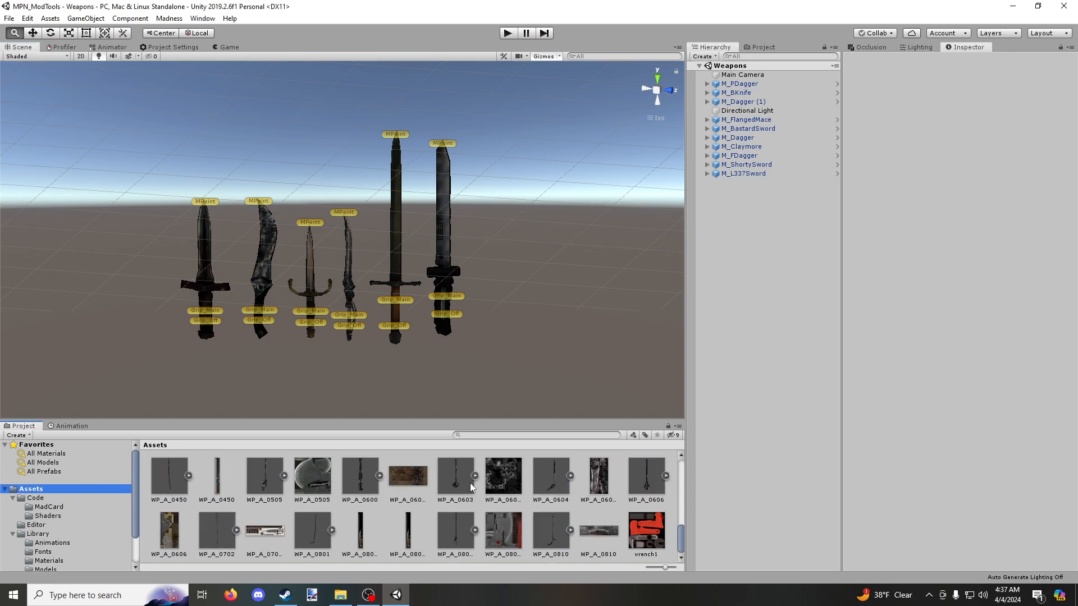
pyautogui.scroll(5, 484, 502)
pyautogui.scroll(5, 484, 502)
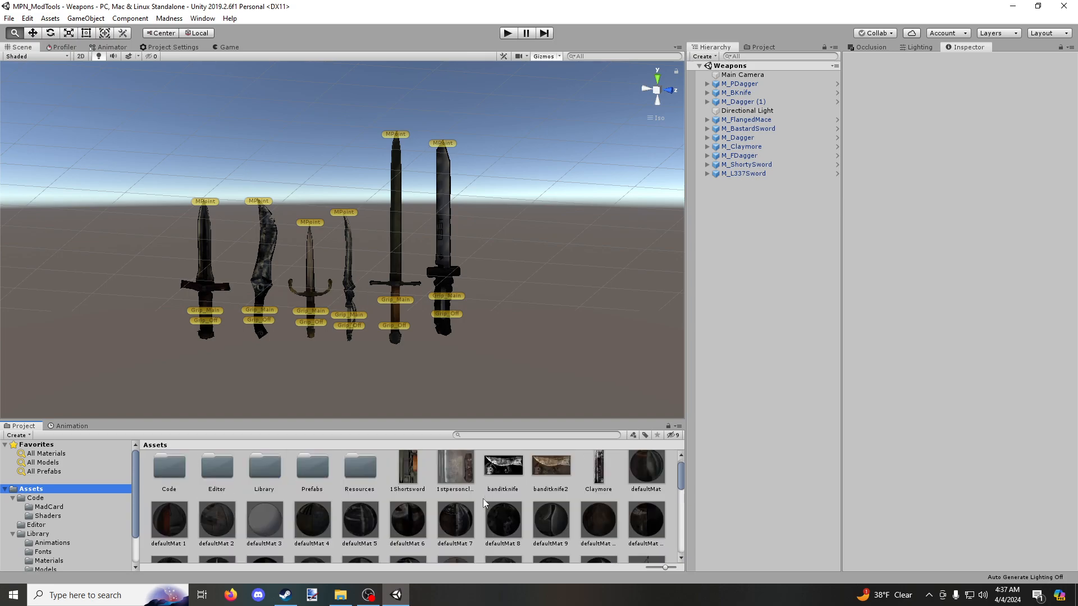
pyautogui.scroll(-5, 481, 504)
pyautogui.scroll(-3, 478, 506)
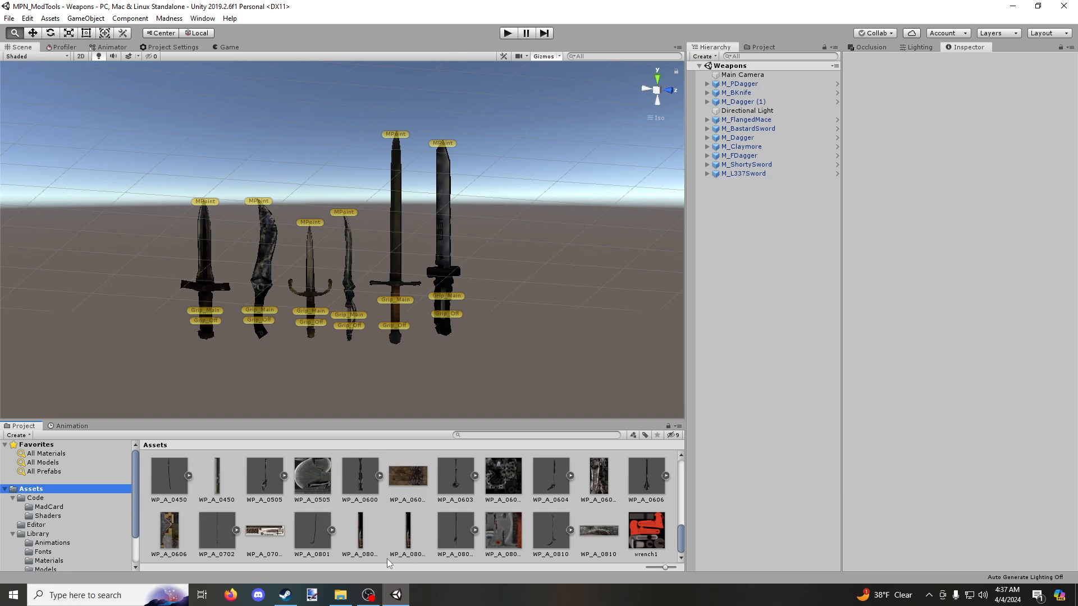
pyautogui.scroll(-6, 368, 353)
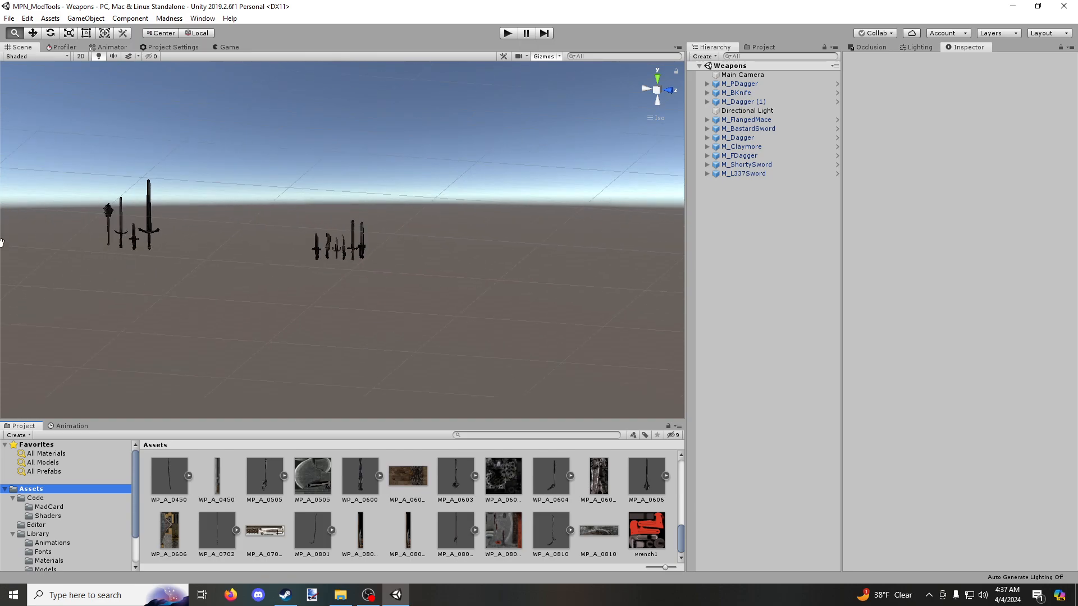
pyautogui.scroll(5, 348, 272)
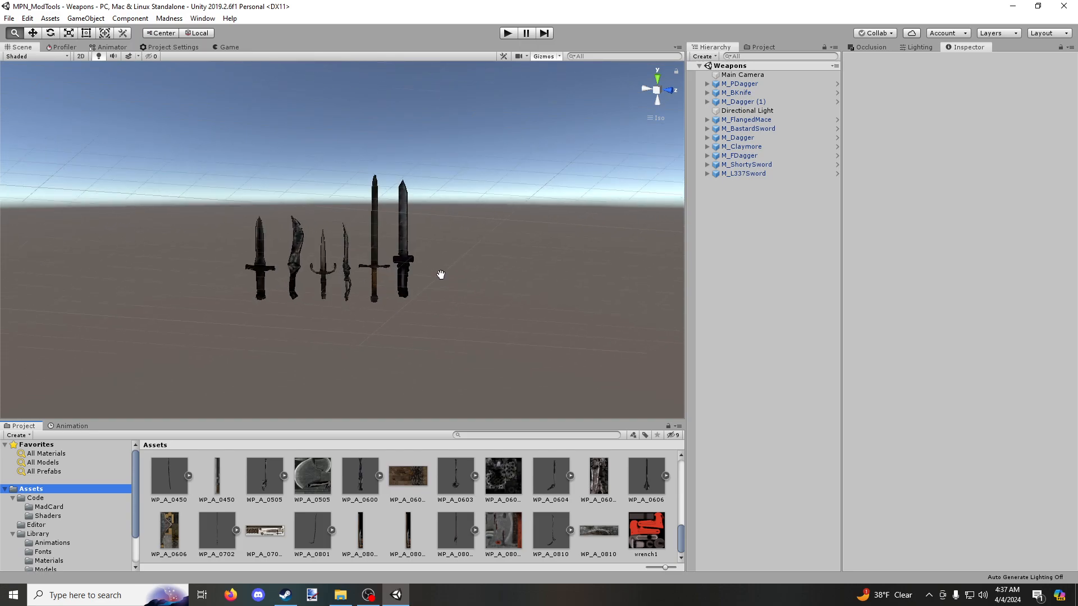
pyautogui.scroll(2, 440, 275)
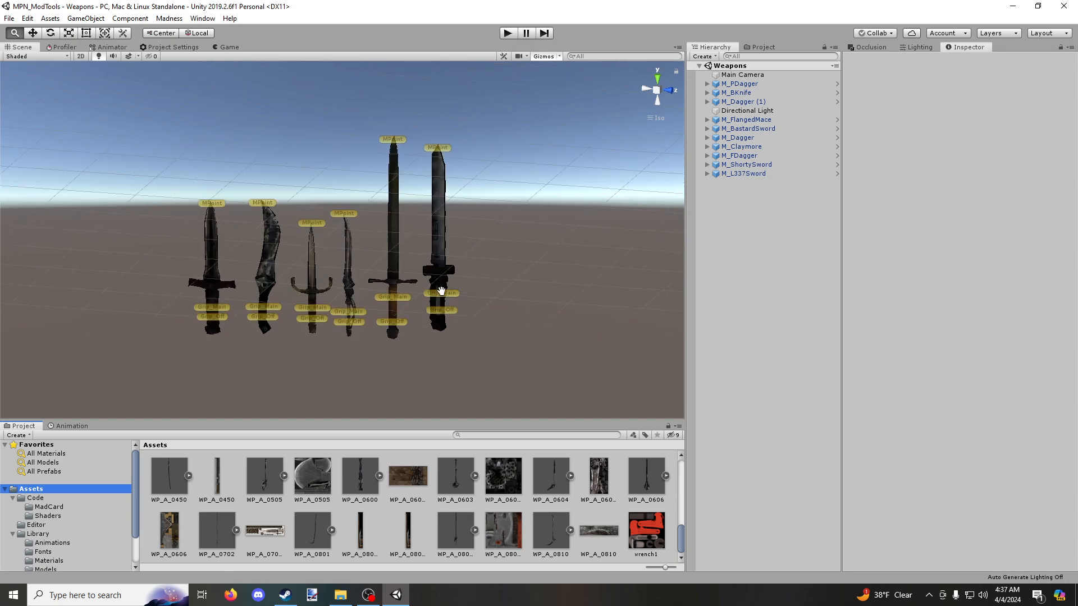
# Import magicwand.obj from the Magic Wand folder in File Explorer into the Unity project's Assets folder
pyautogui.click(340, 597)
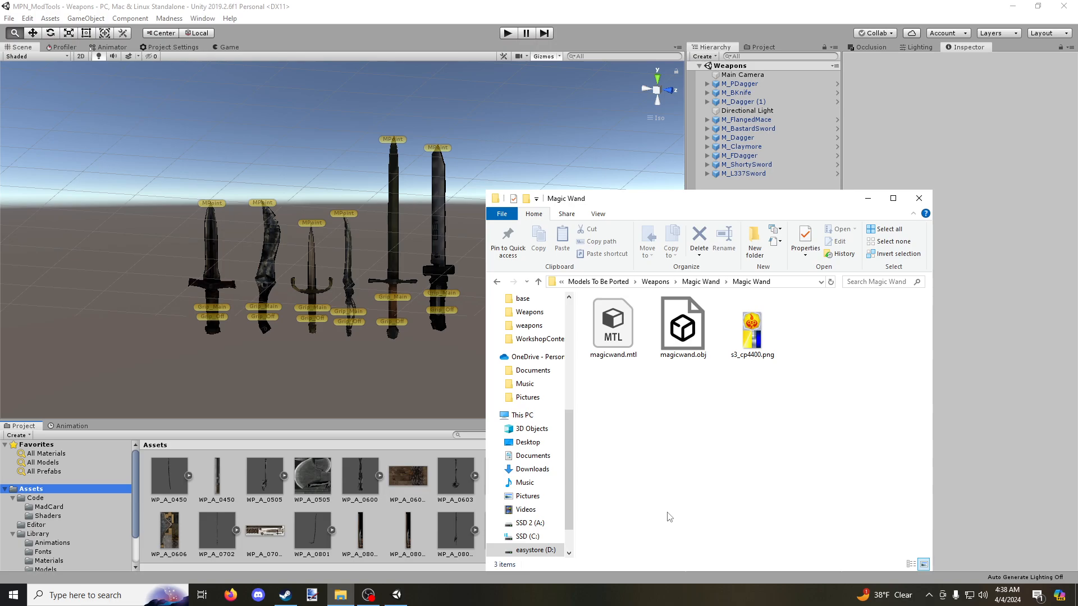
pyautogui.moveTo(673, 337); pyautogui.dragTo(407, 502)
pyautogui.click(408, 522)
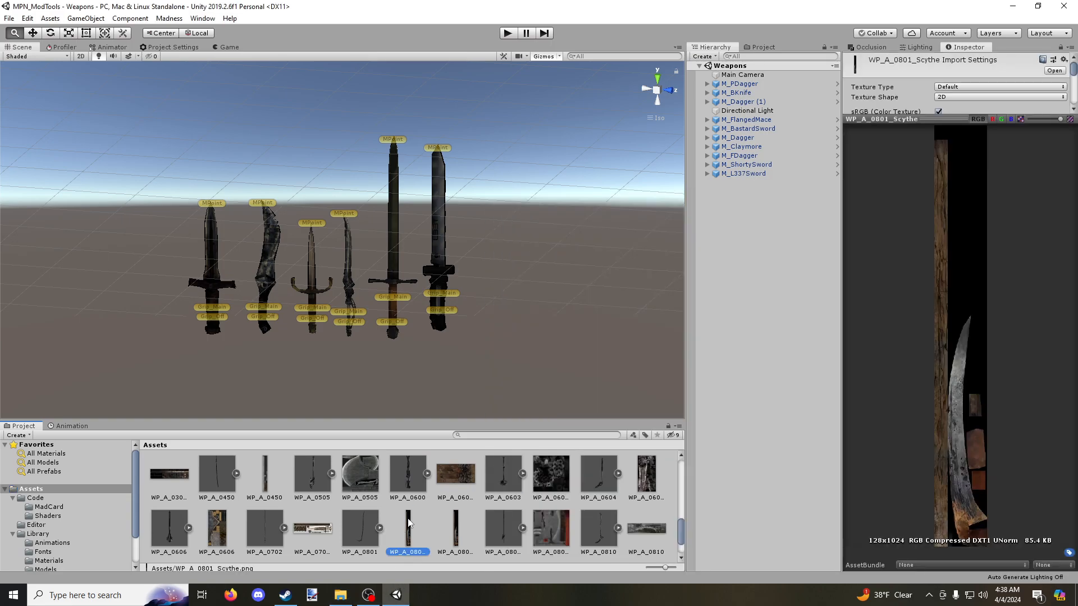
# Select the imported magicwand model in Assets and shrink its preview to reveal the model import settings
pyautogui.hotkey('alt', 'Tab')
pyautogui.hotkey('alt', 'Tab')
pyautogui.scroll(15, 459, 500)
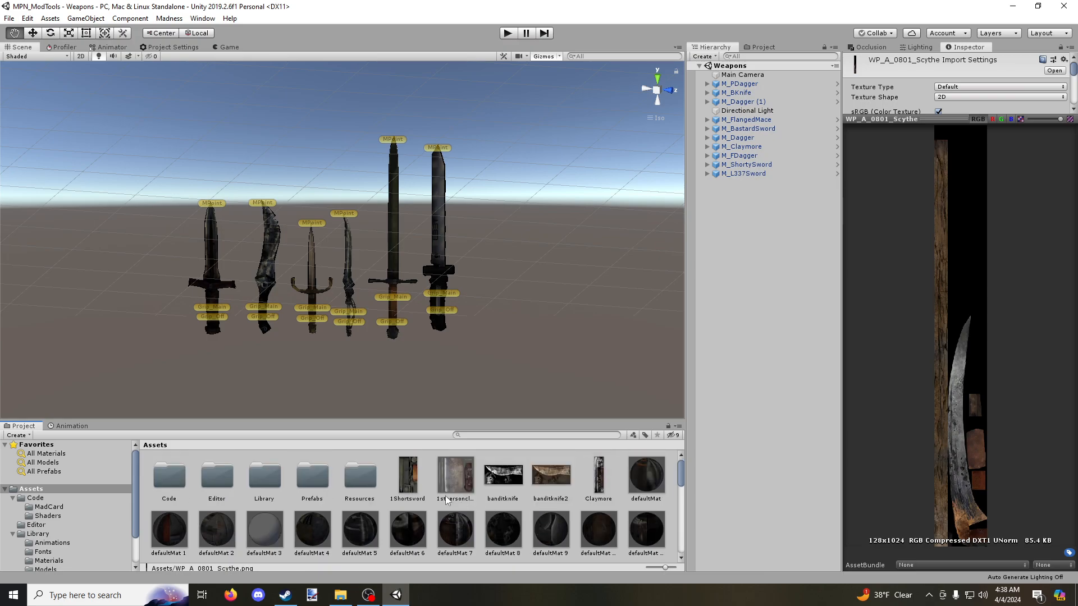
pyautogui.scroll(-3, 446, 500)
pyautogui.scroll(-3, 445, 501)
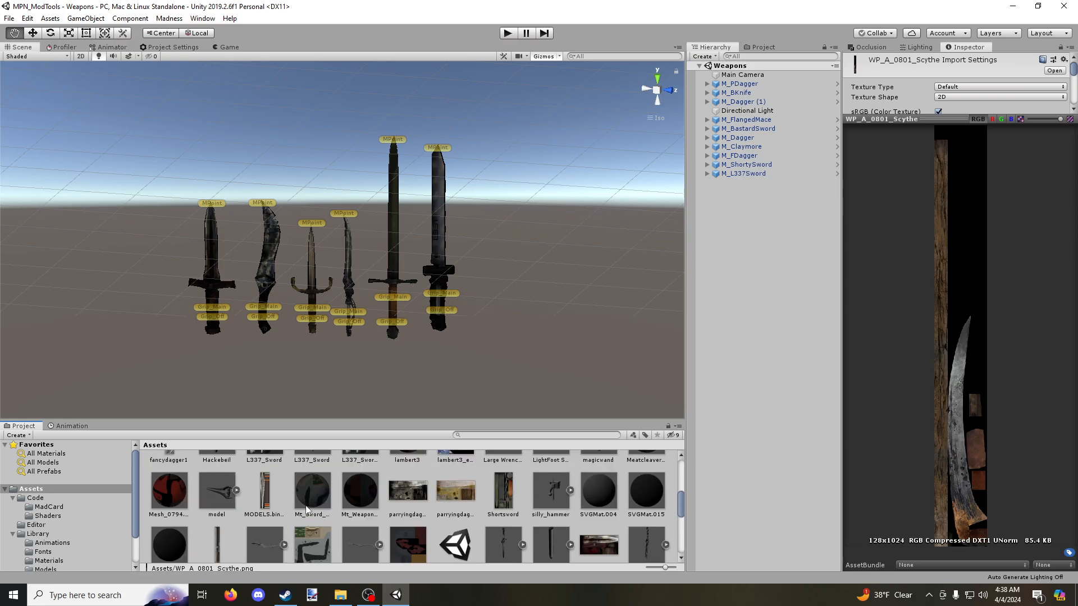
pyautogui.scroll(2, 599, 512)
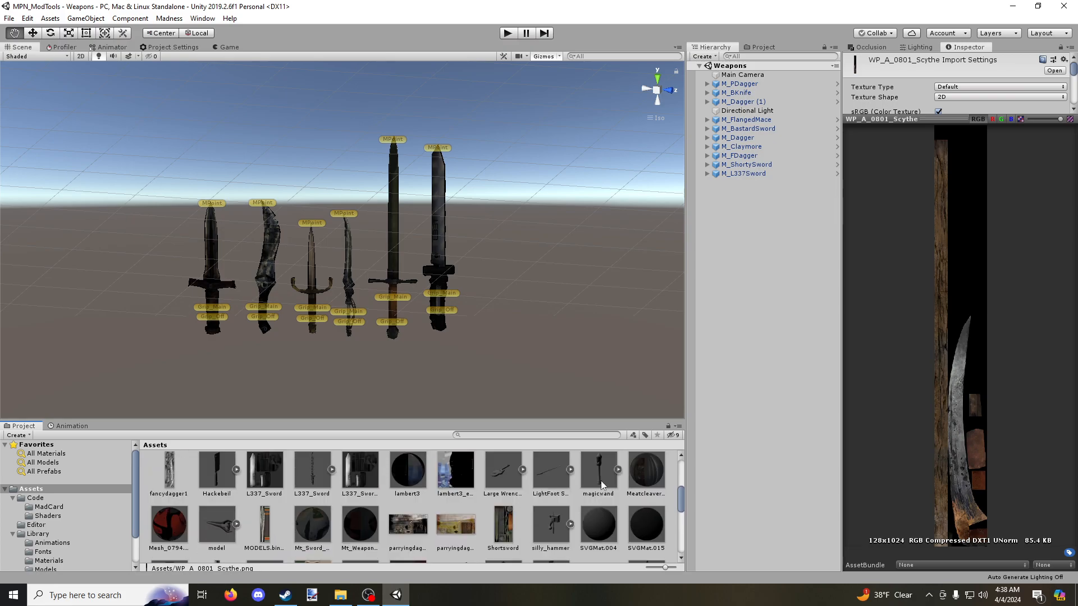
pyautogui.click(599, 488)
pyautogui.moveTo(946, 335); pyautogui.dragTo(858, 306)
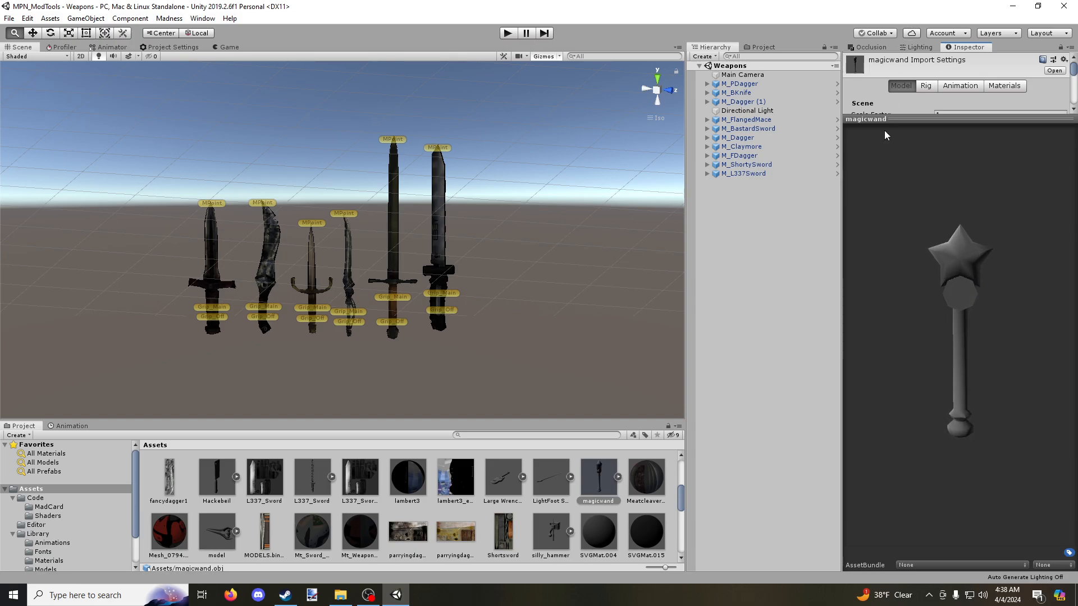
pyautogui.moveTo(885, 118); pyautogui.dragTo(876, 326)
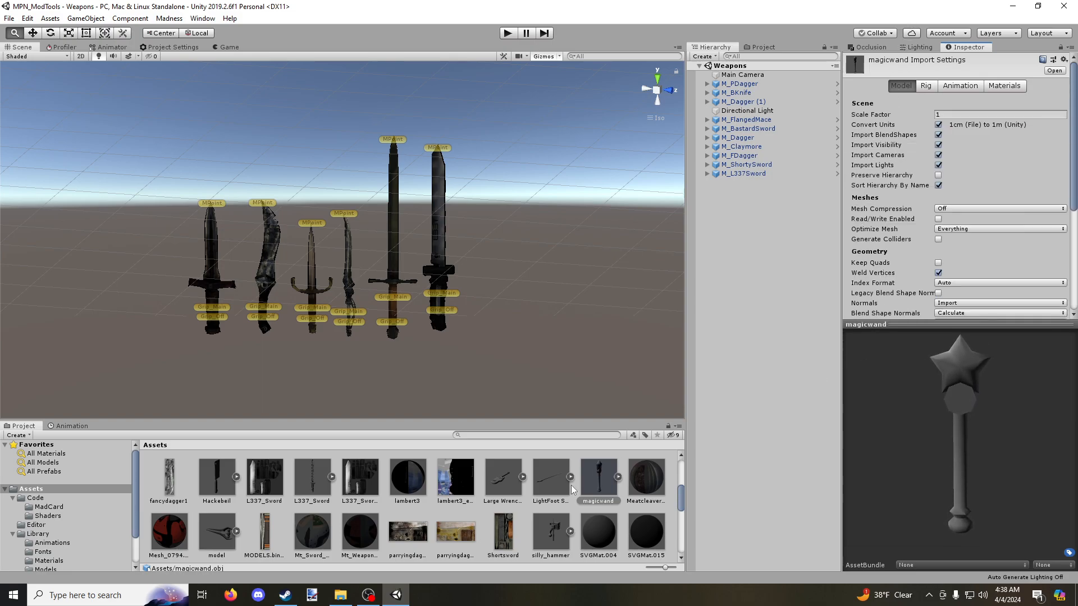
# Place the magicwand model in the Weapons scene beside the swords, at about X 36.6, Y -2.9, Z 68
pyautogui.moveTo(598, 473); pyautogui.dragTo(529, 356)
pyautogui.scroll(-3, 581, 295)
pyautogui.scroll(-5, 580, 295)
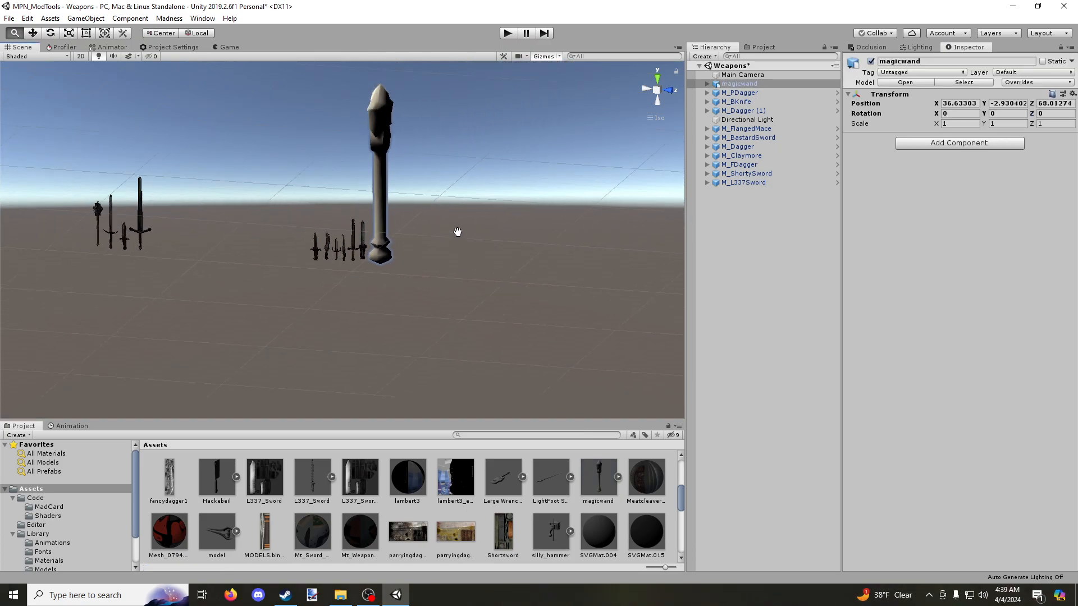
# Set the magicwand model's import scale factor to 0.055 and apply the import settings
pyautogui.click(582, 478)
pyautogui.click(948, 113)
pyautogui.write('0')
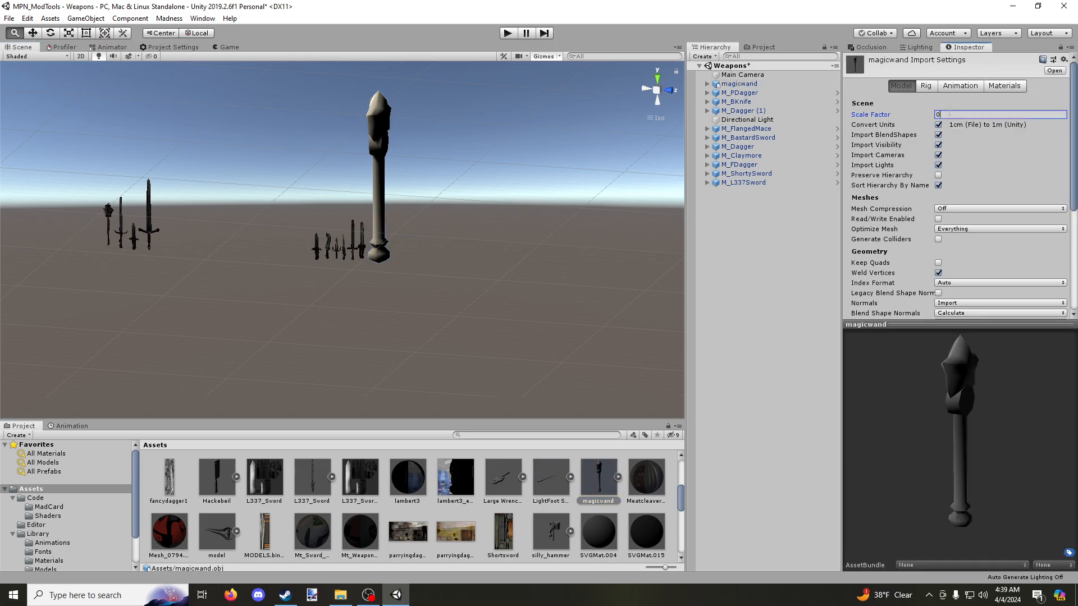
pyautogui.write('.050')
pyautogui.doubleClick(992, 113)
pyautogui.write('0.055')
pyautogui.press('Return')
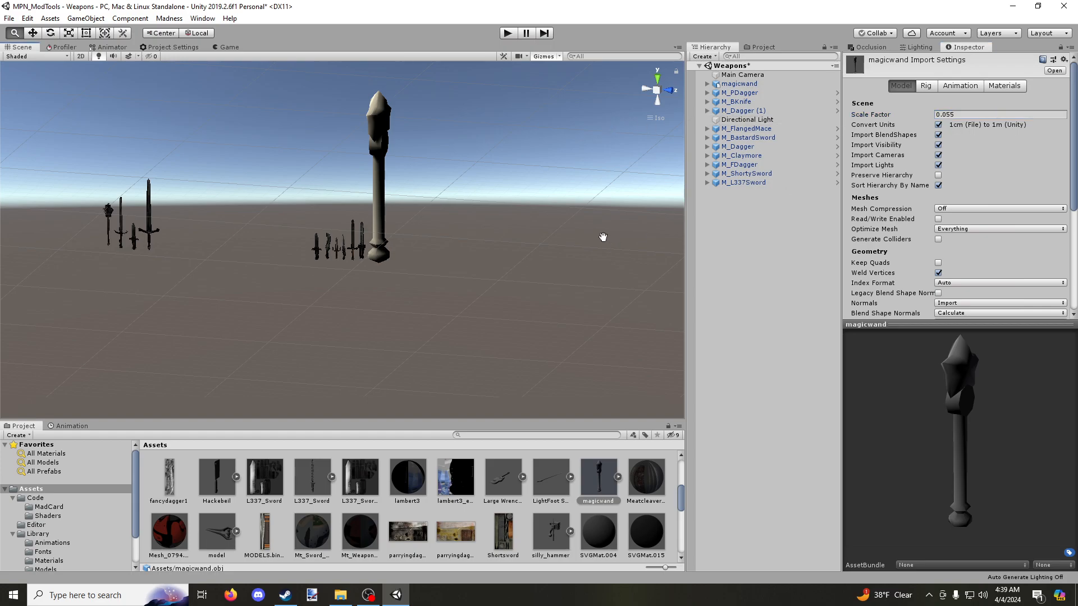
pyautogui.click(561, 476)
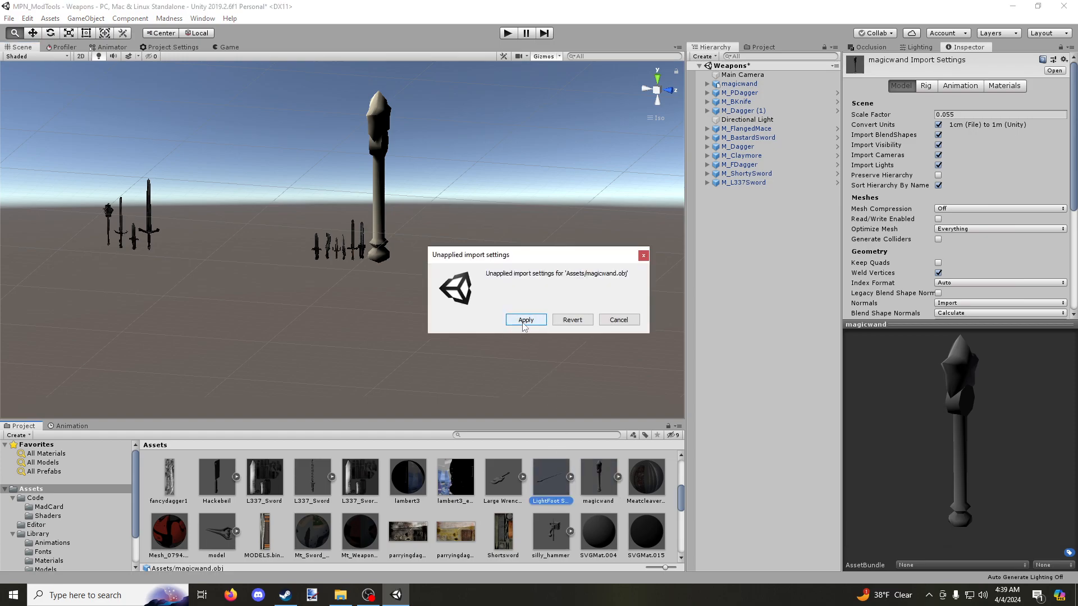
pyautogui.click(523, 320)
# Change the magicwand model's import scale factor to 0.095 and apply it
pyautogui.scroll(8, 414, 265)
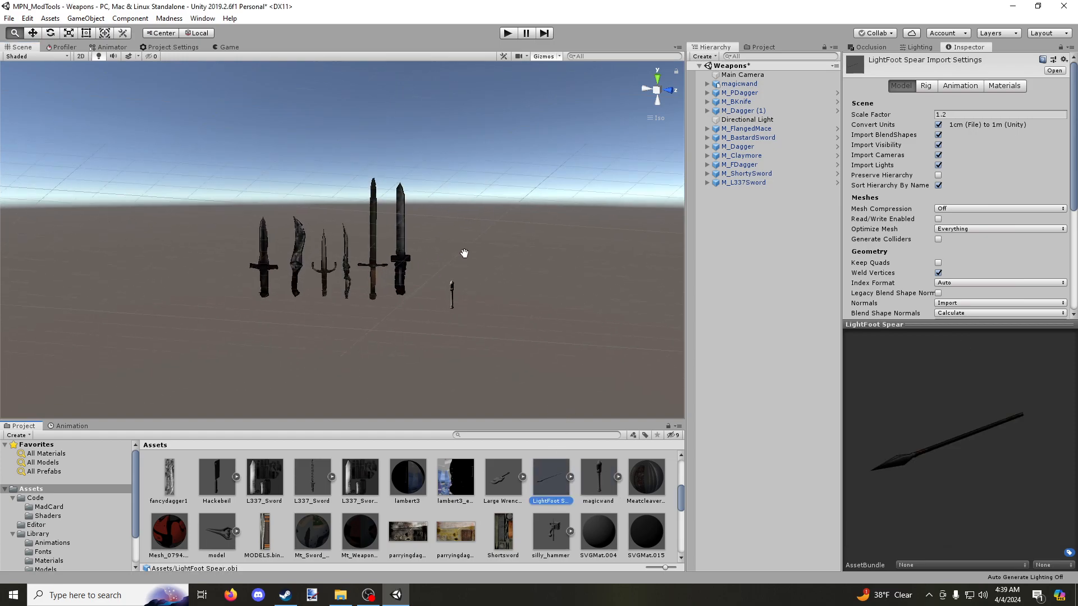
pyautogui.click(599, 478)
pyautogui.click(964, 114)
pyautogui.click(964, 114)
pyautogui.press('BackSpace')
pyautogui.press('BackSpace')
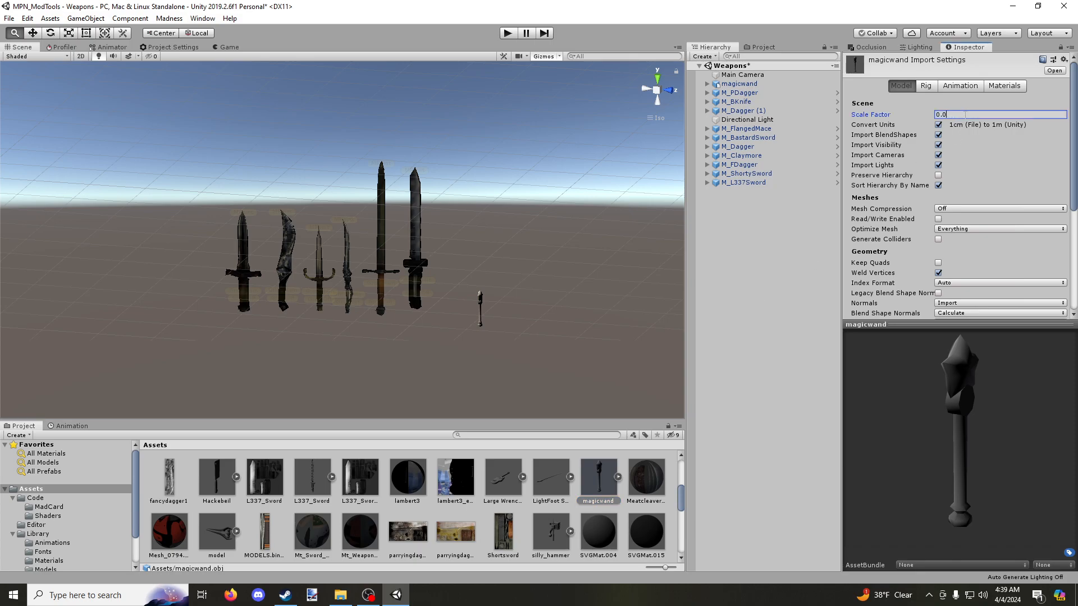
pyautogui.write('95')
pyautogui.press('Return')
pyautogui.click(554, 502)
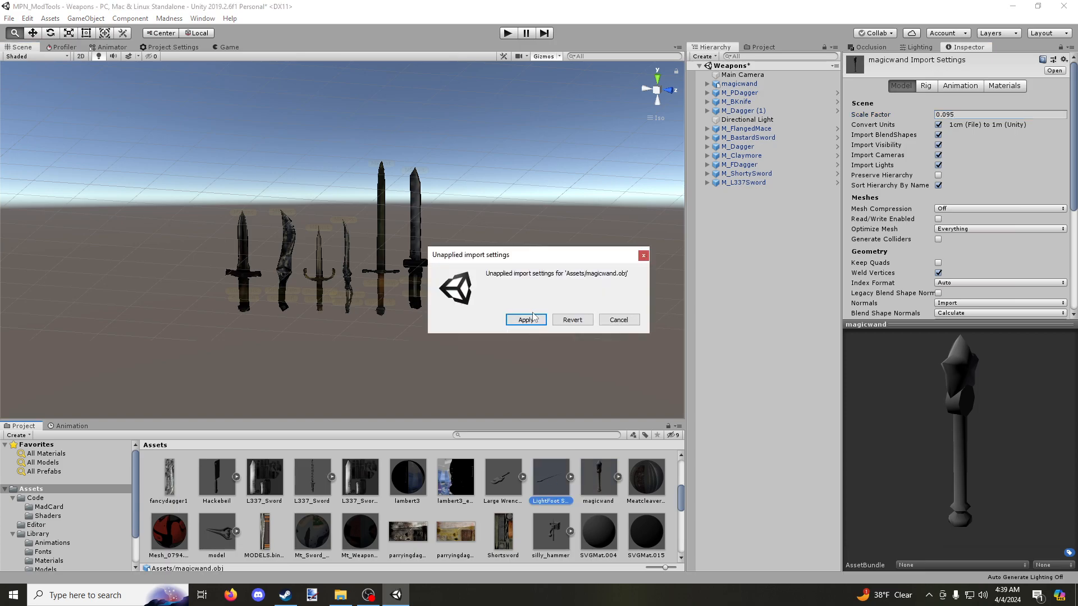
pyautogui.click(525, 322)
# Increase the magicwand model's import scale factor to 0.15 and apply the change
pyautogui.click(599, 478)
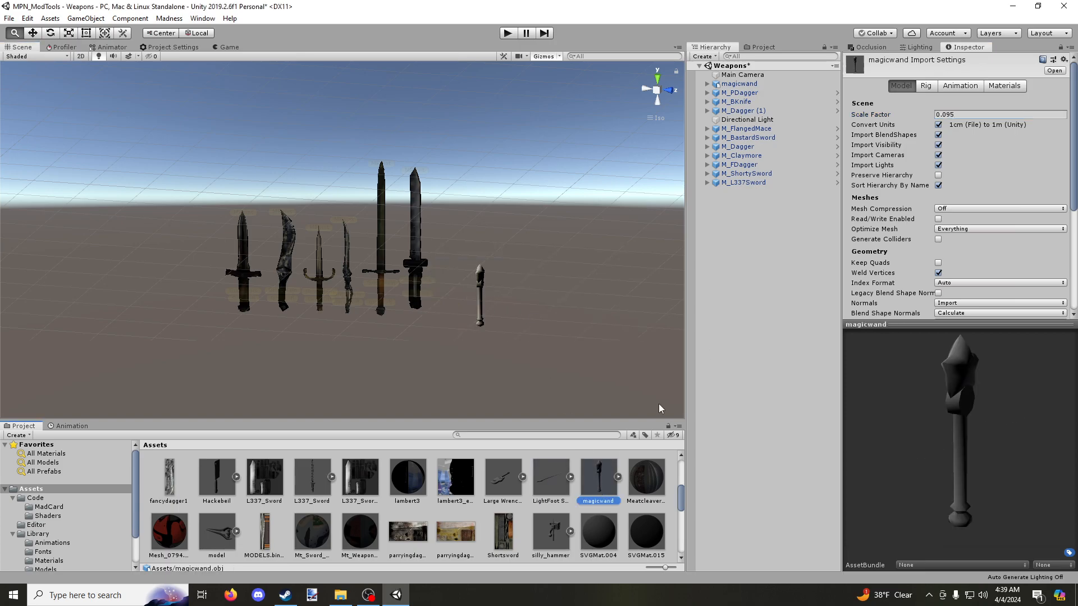
pyautogui.click(962, 114)
pyautogui.write('0.15')
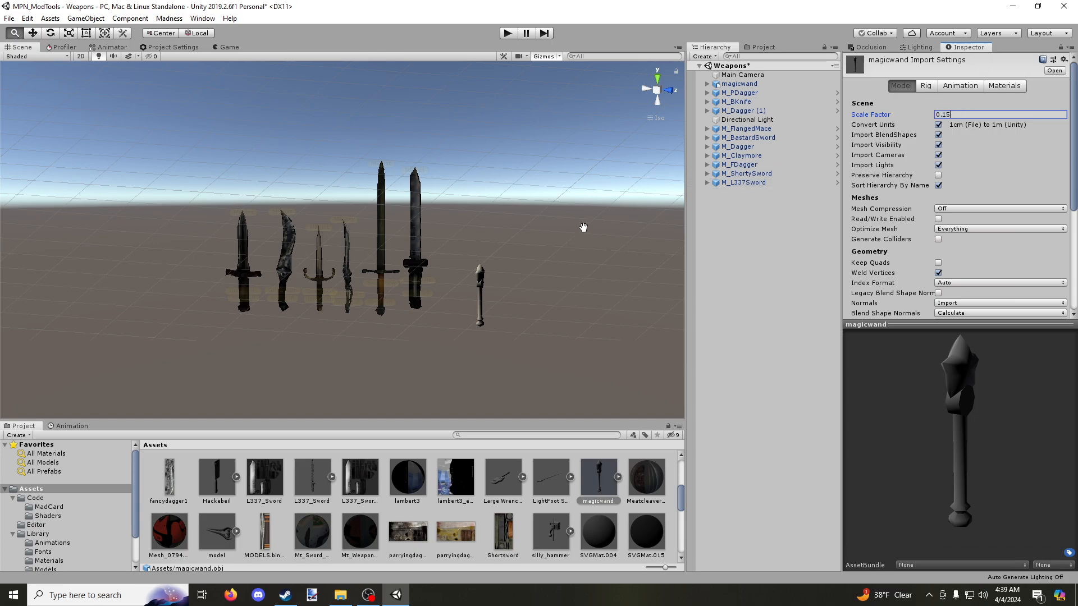
pyautogui.press('Return')
pyautogui.click(545, 529)
pyautogui.click(522, 320)
# Raise the magicwand model's import scale factor to 0.25 and apply it, for comparison with the neighbouring swords
pyautogui.click(599, 475)
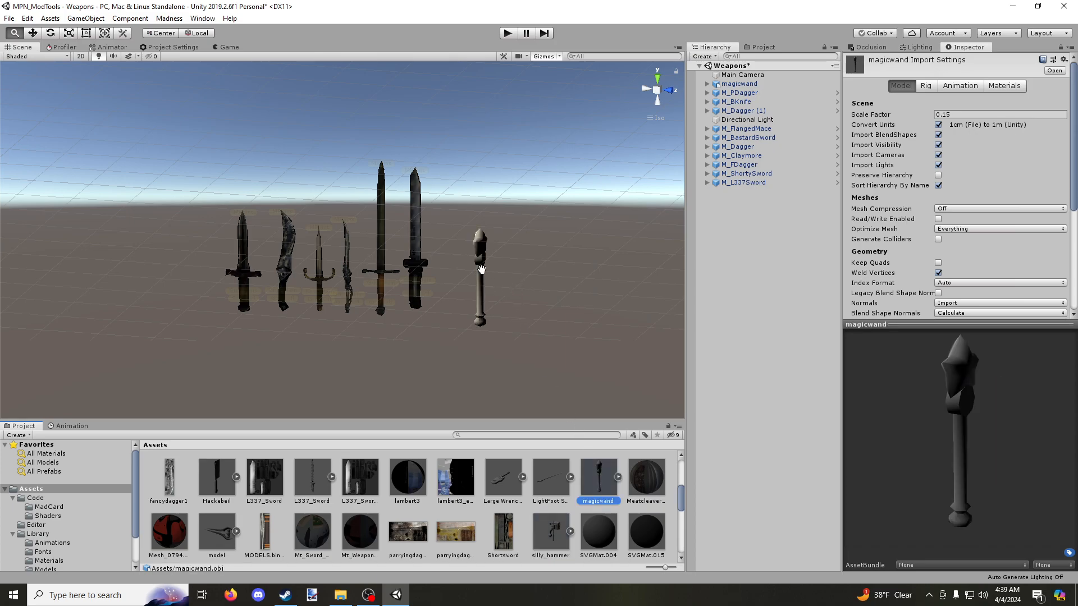
pyautogui.click(960, 115)
pyautogui.write('0.25')
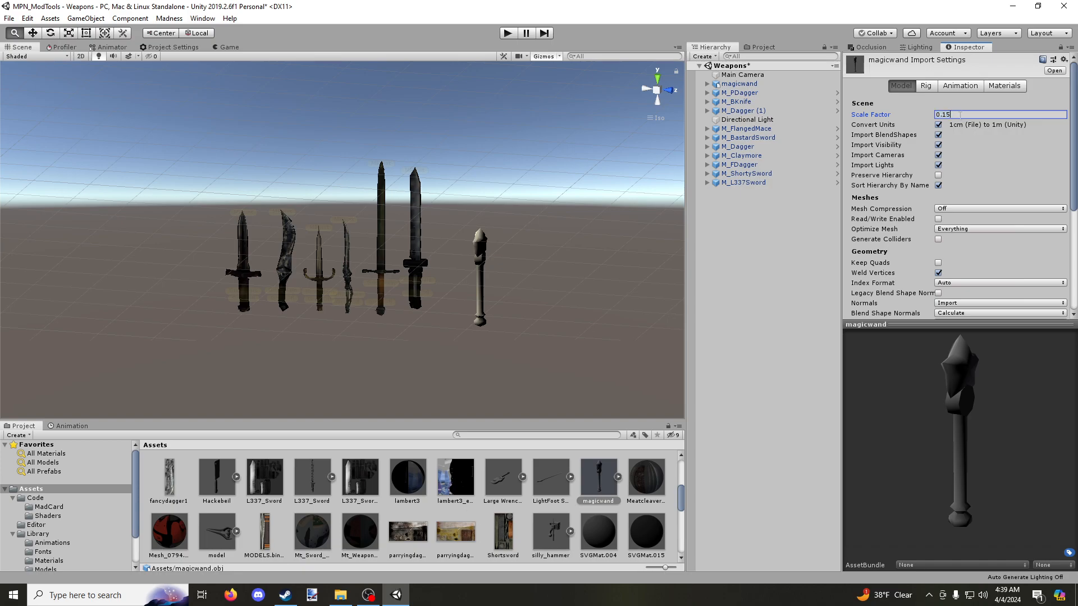
pyautogui.click(625, 507)
pyautogui.click(526, 320)
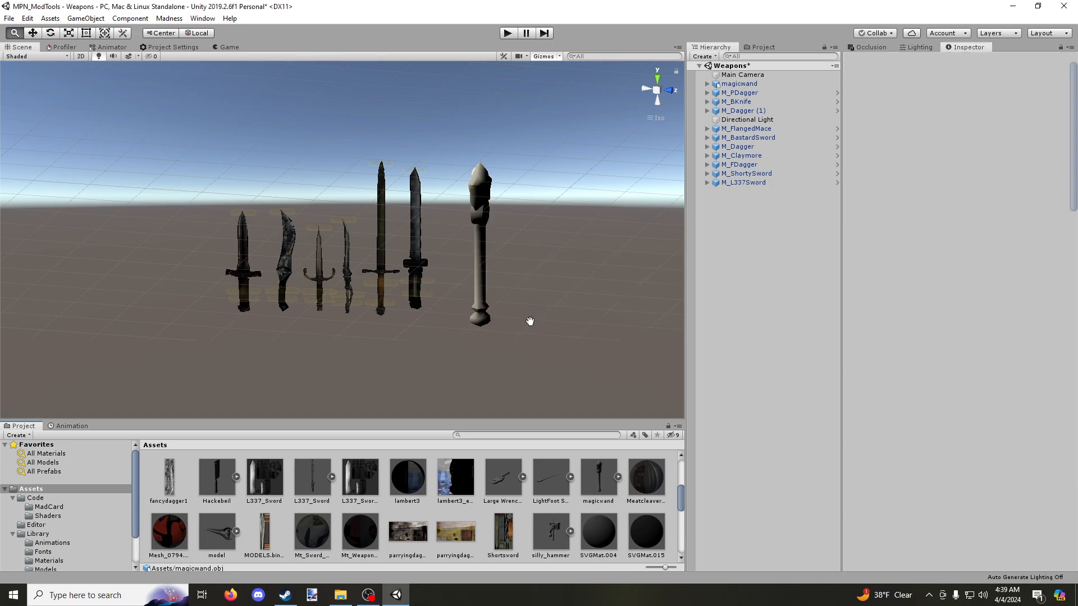
# Move the magicwand object beside the row of swords, to about X 34.512, Y -3.335, Z 66.963
pyautogui.click(598, 480)
pyautogui.click(33, 33)
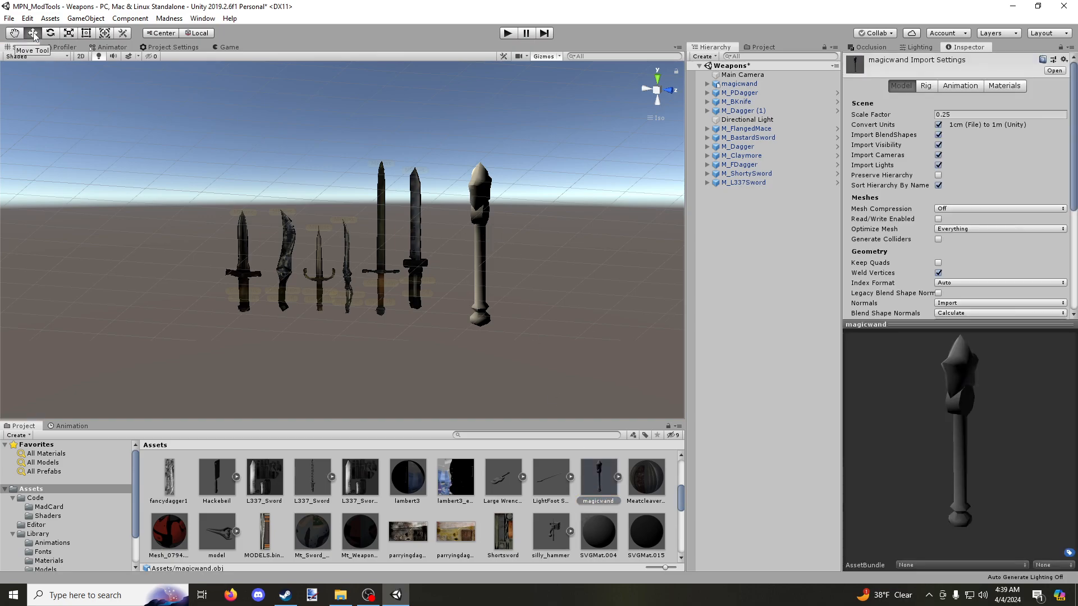
pyautogui.click(466, 188)
pyautogui.keyDown('alt'); pyautogui.moveTo(466, 188); pyautogui.dragTo(290, 158); pyautogui.keyUp('alt')
pyautogui.moveTo(359, 249); pyautogui.dragTo(483, 264)
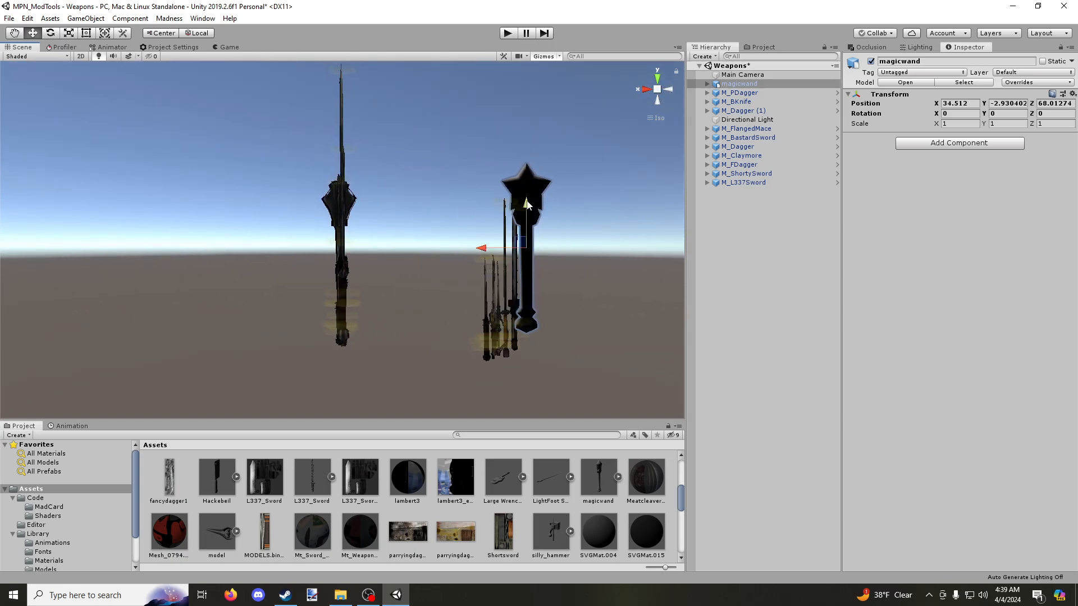
pyautogui.moveTo(527, 200); pyautogui.dragTo(526, 224)
pyautogui.keyDown('alt'); pyautogui.moveTo(471, 242); pyautogui.dragTo(623, 279); pyautogui.keyUp('alt')
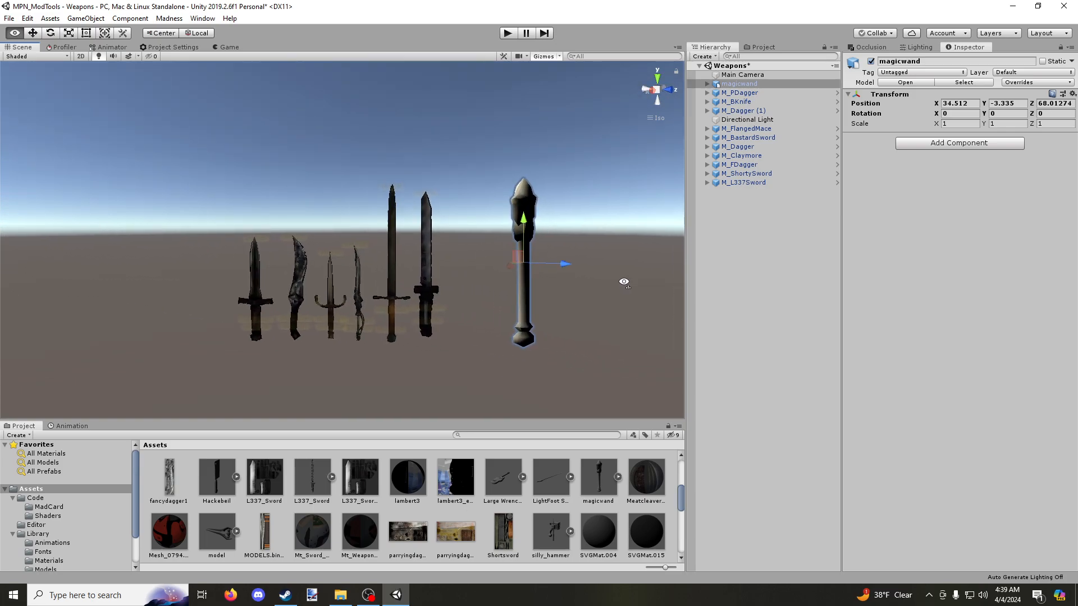
pyautogui.moveTo(551, 261); pyautogui.dragTo(518, 266)
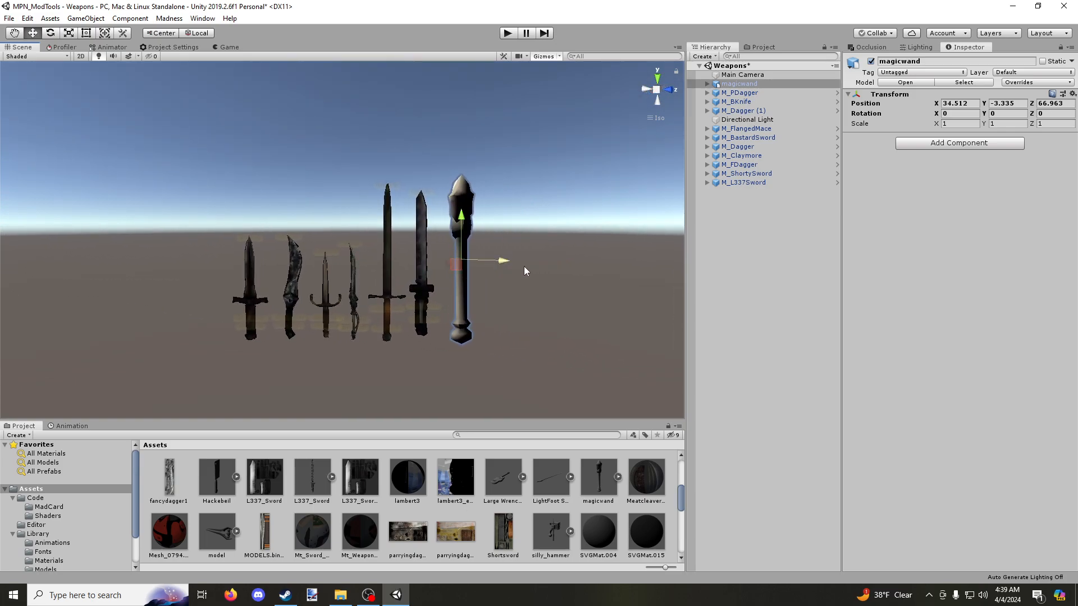
pyautogui.scroll(3, 526, 265)
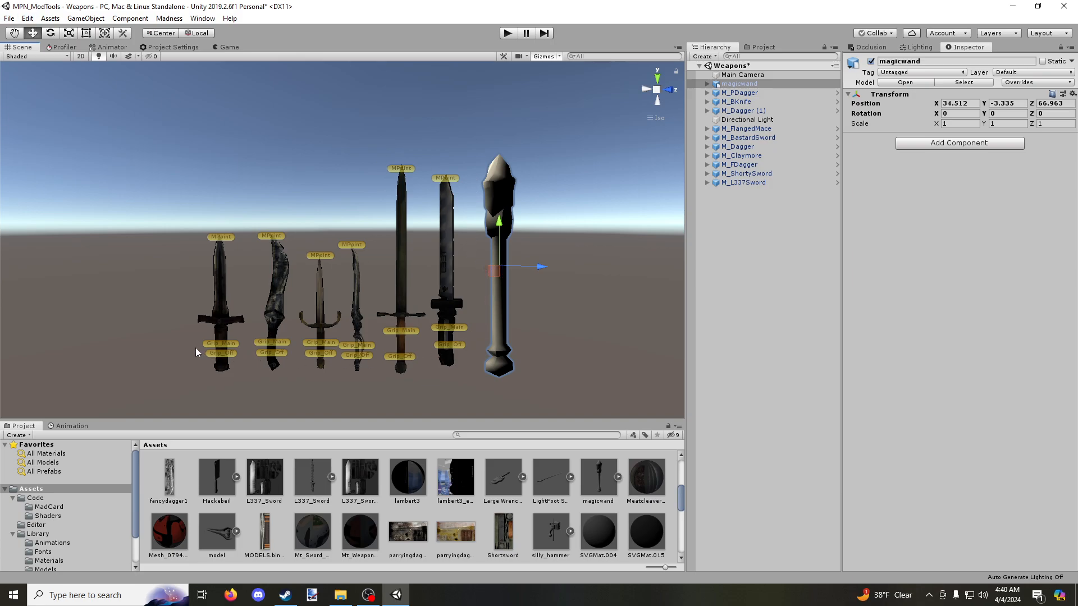
# Rotate the magicwand object about its Y axis to about -108.7 degrees, turning the star's flat face to the view
pyautogui.moveTo(166, 299); pyautogui.dragTo(460, 289)
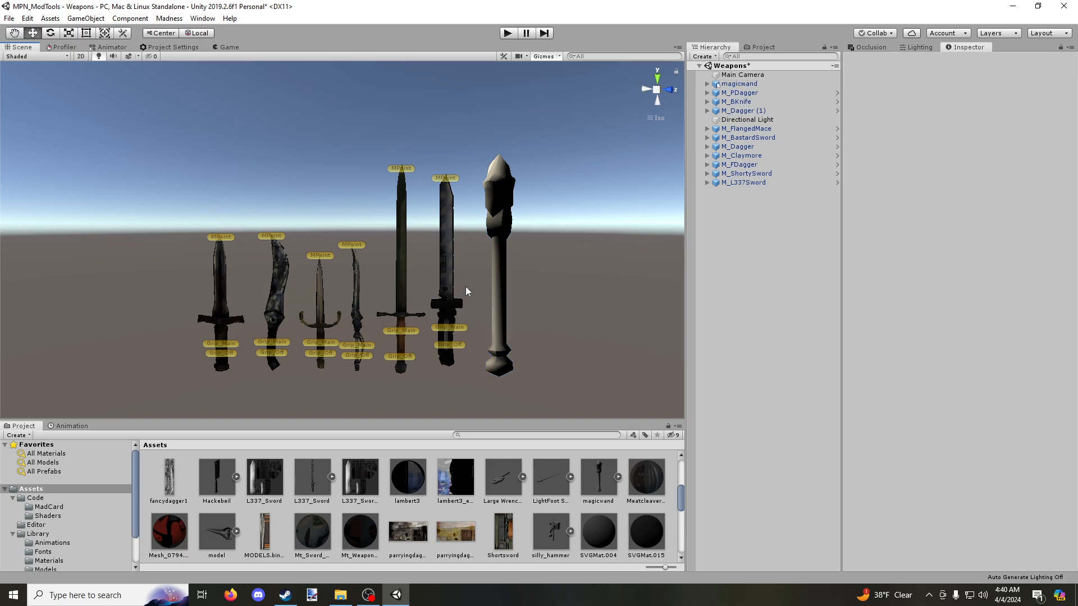
pyautogui.click(486, 240)
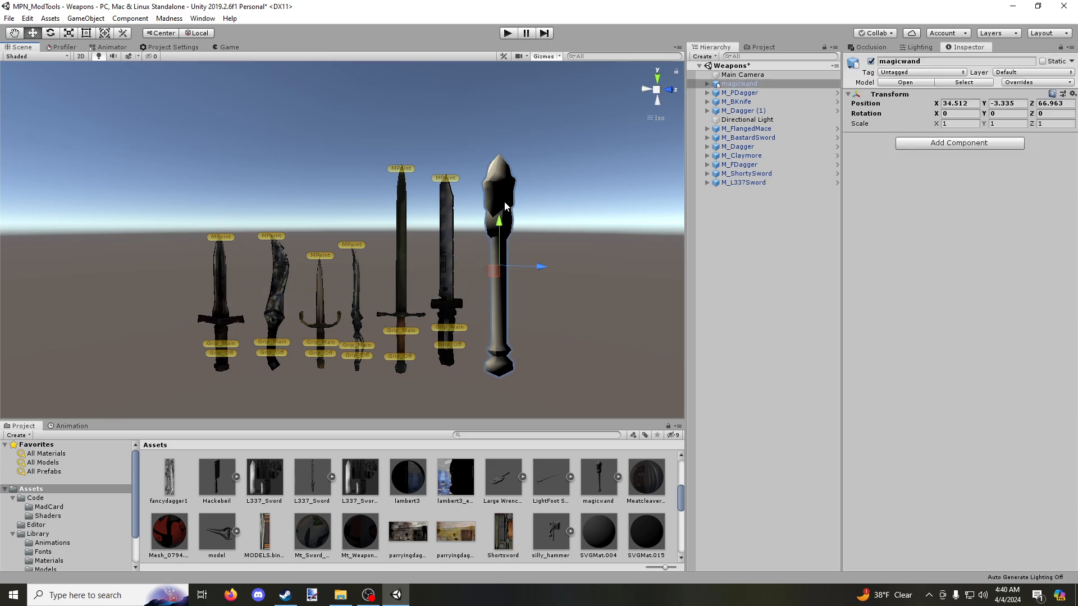
pyautogui.click(50, 35)
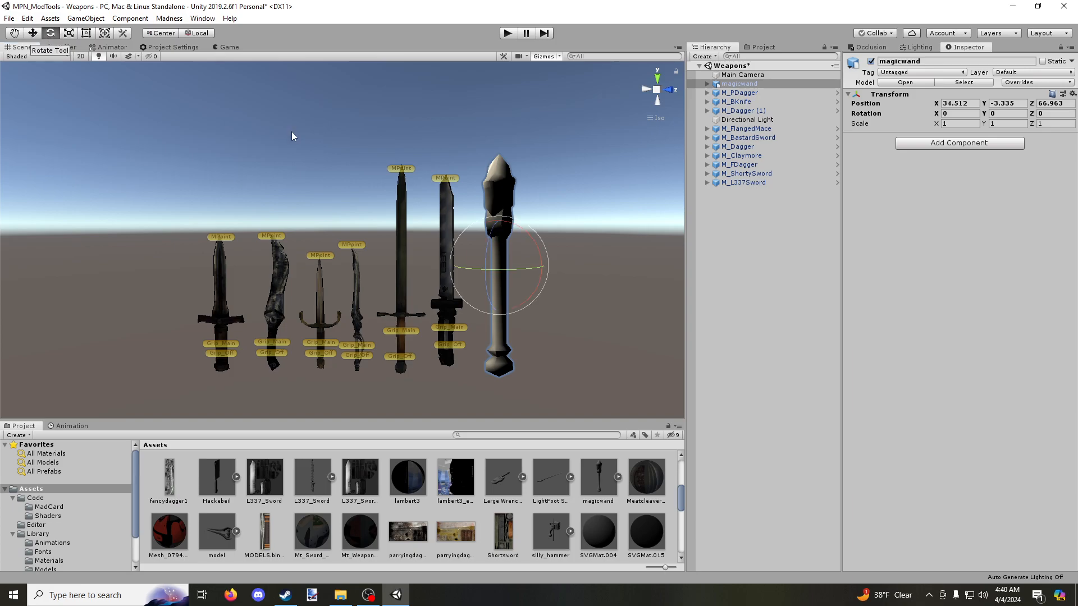
pyautogui.moveTo(474, 269); pyautogui.dragTo(607, 266)
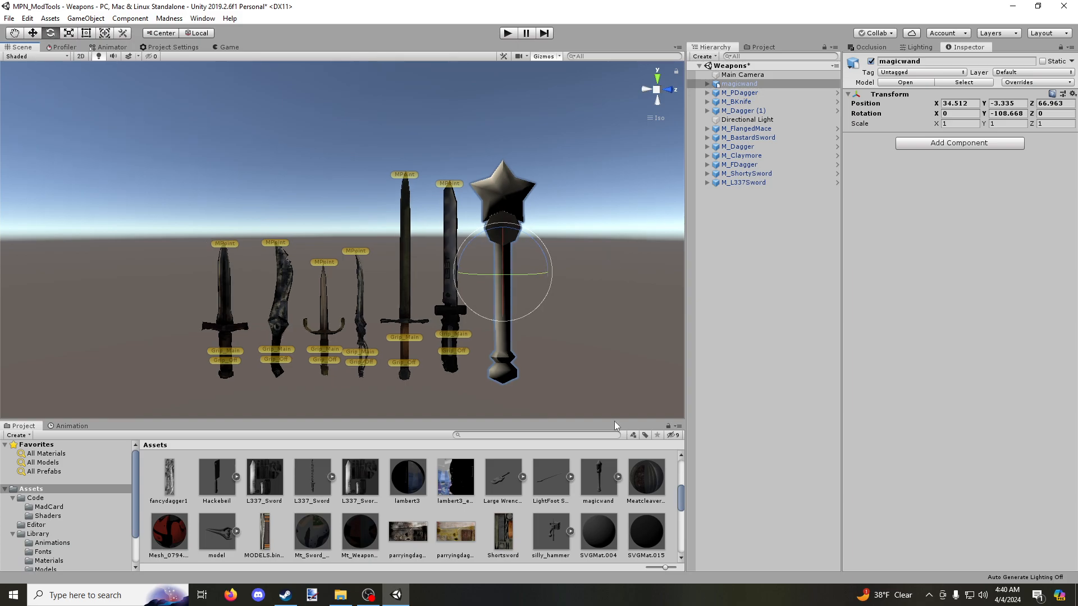
# Turn off Import Animation for the magicwand model and extract its embedded material into the Assets folder
pyautogui.click(599, 477)
pyautogui.click(970, 88)
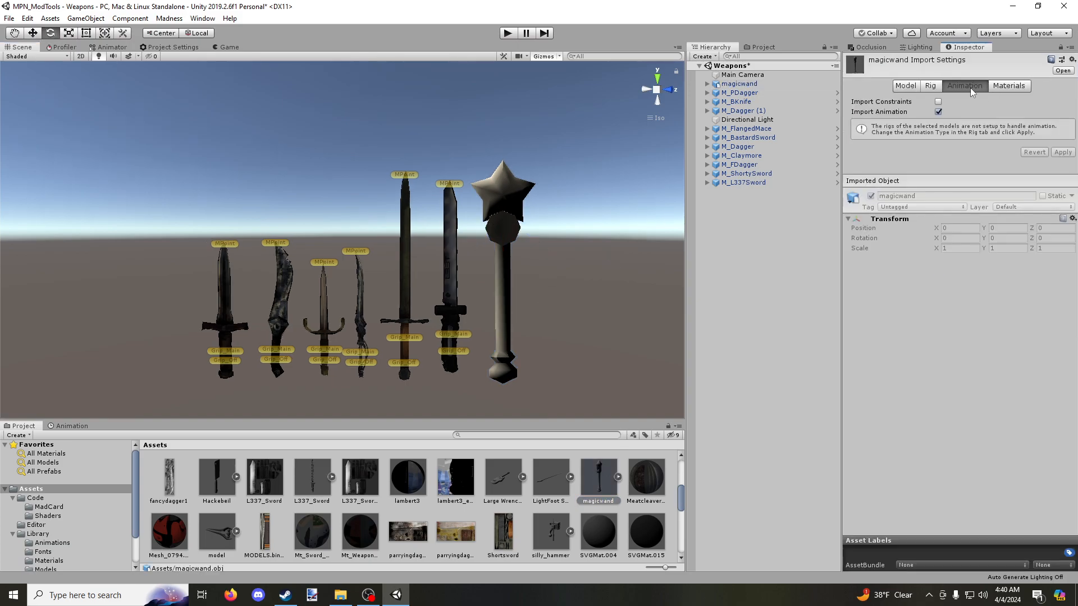
pyautogui.click(938, 112)
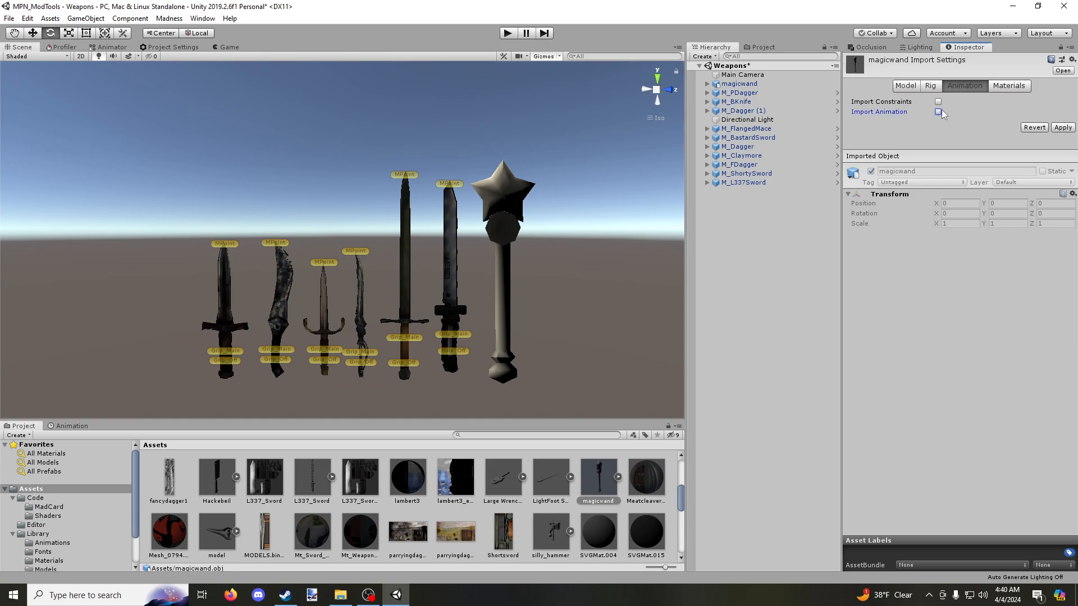
pyautogui.click(1015, 86)
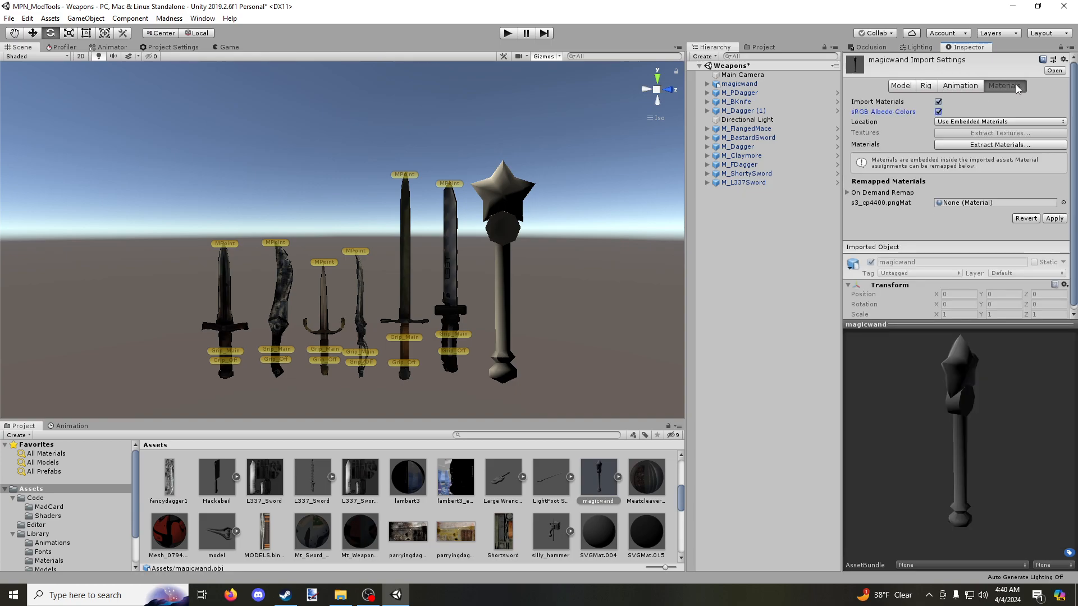
pyautogui.click(1011, 145)
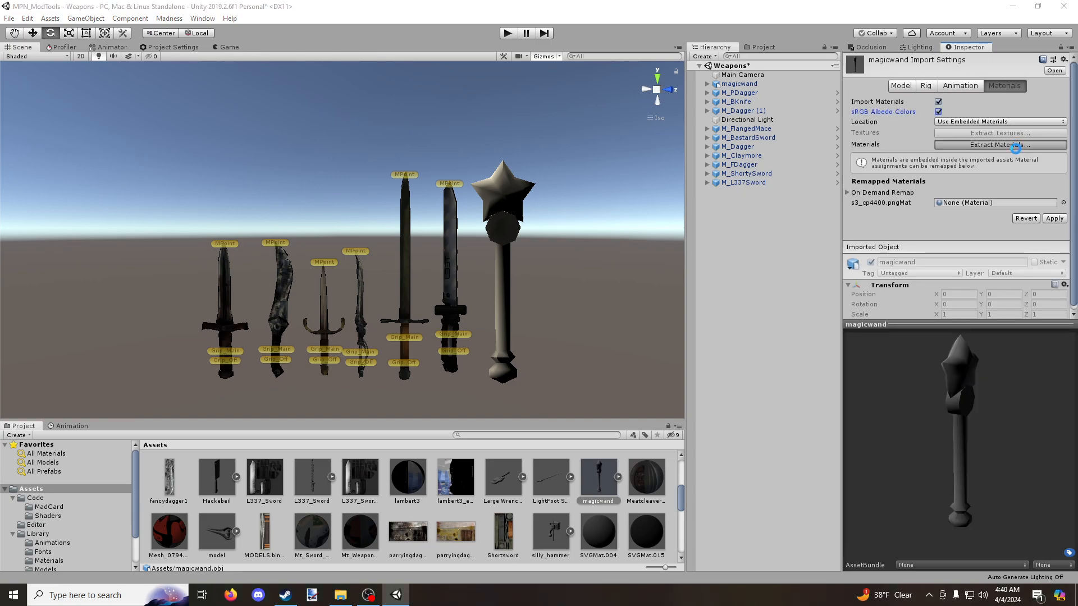
pyautogui.press('Return')
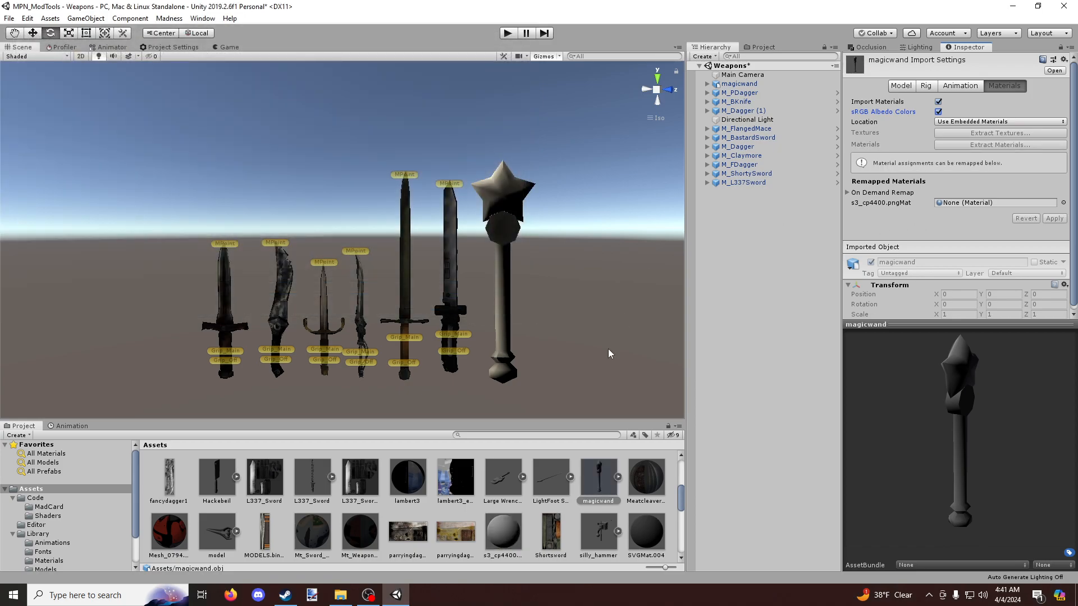
# Change the shader of the extracted s3_cp4400.pngMat material to Madness/Items - Weapon
pyautogui.scroll(5, 535, 513)
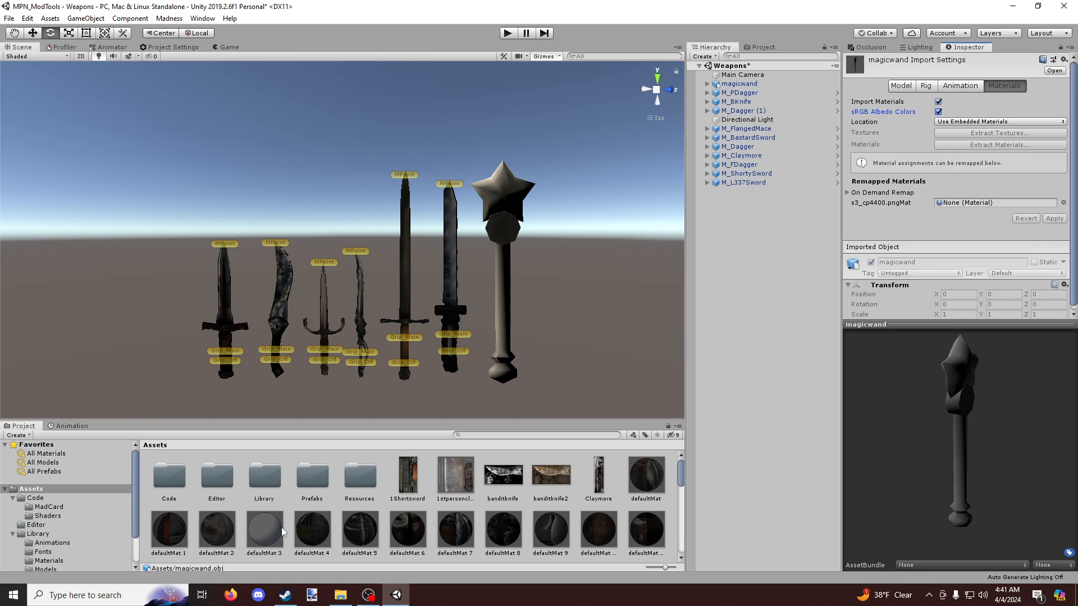
pyautogui.scroll(-3, 282, 527)
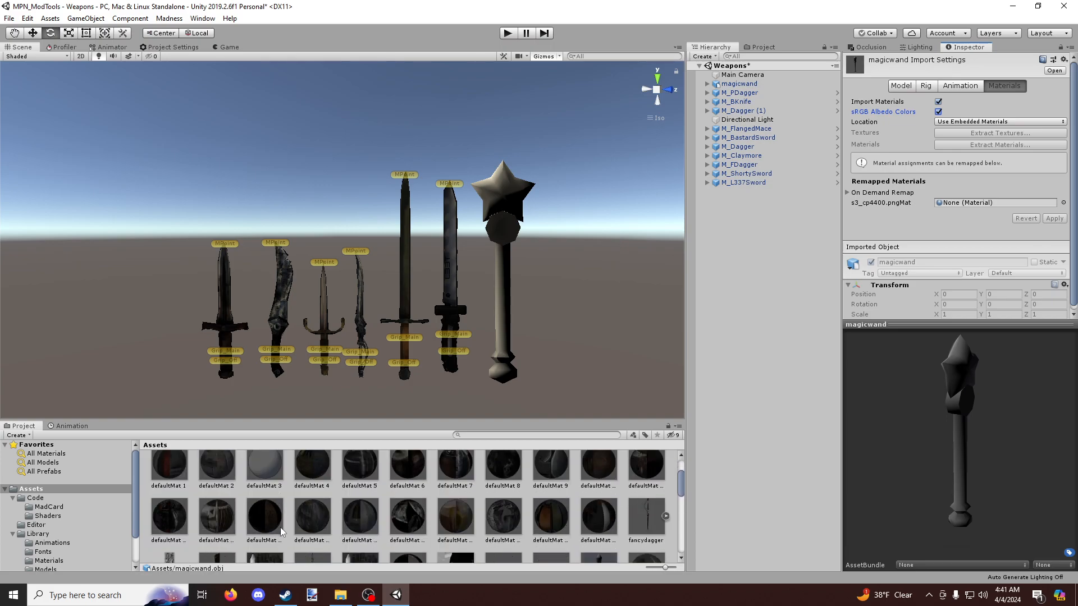
pyautogui.scroll(-1, 279, 527)
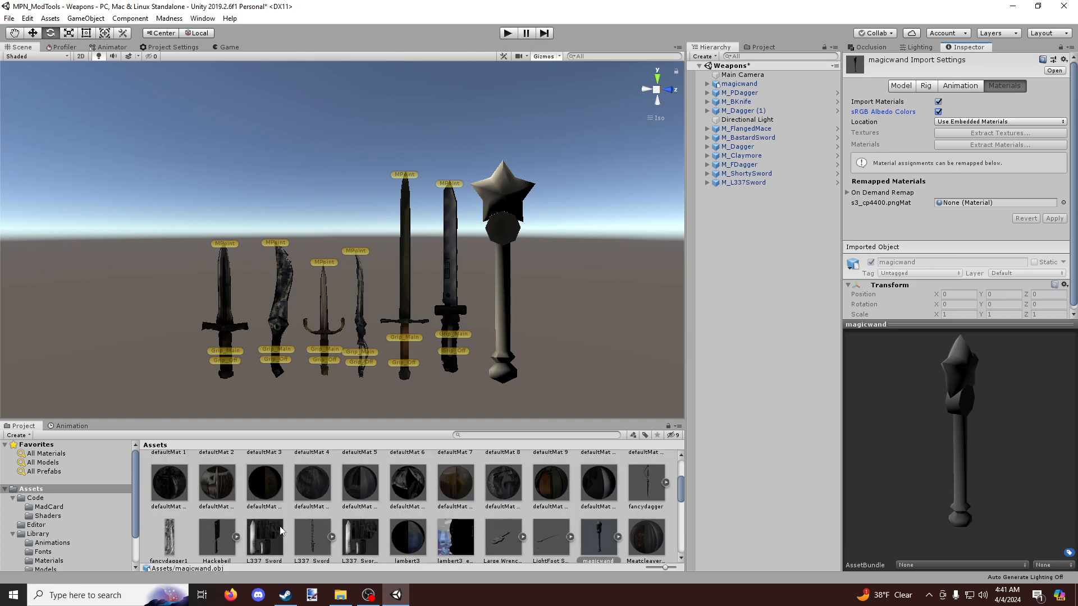
pyautogui.scroll(-3, 279, 530)
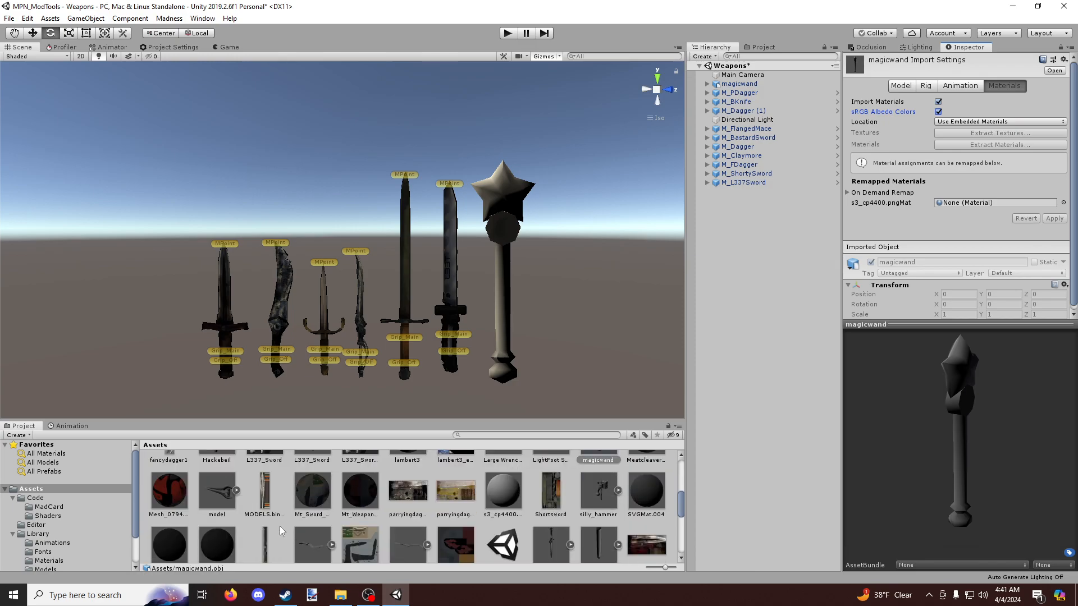
pyautogui.click(500, 494)
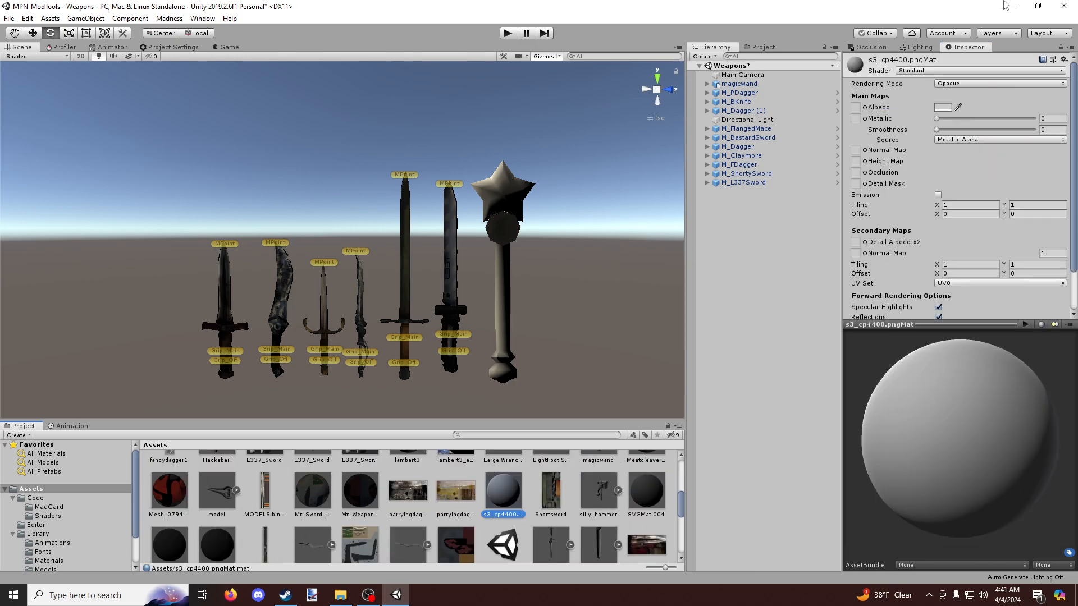
pyautogui.click(925, 70)
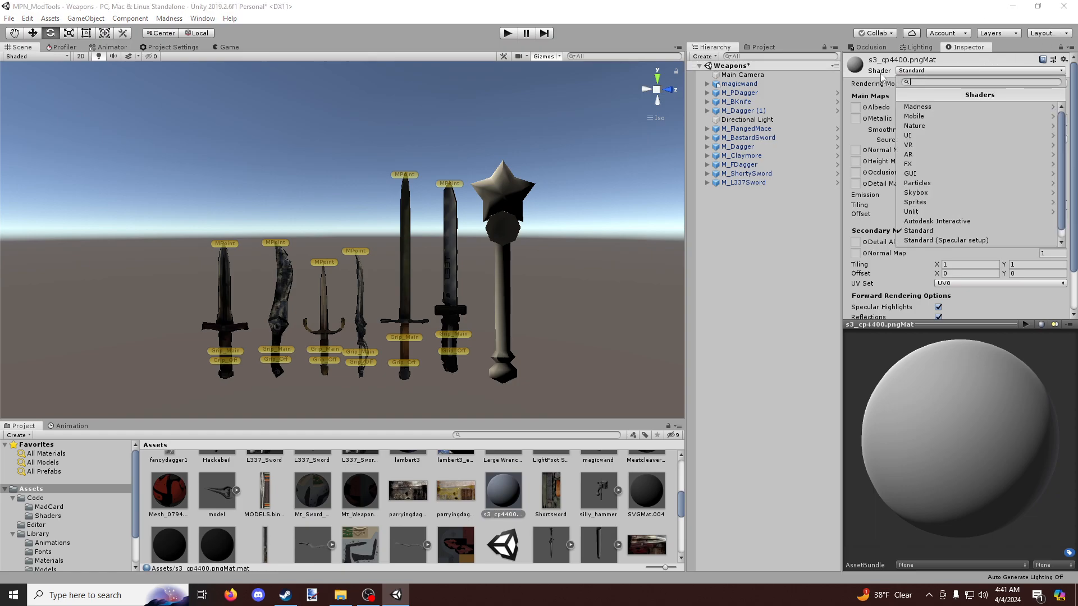
pyautogui.click(747, 287)
pyautogui.click(912, 71)
pyautogui.click(927, 108)
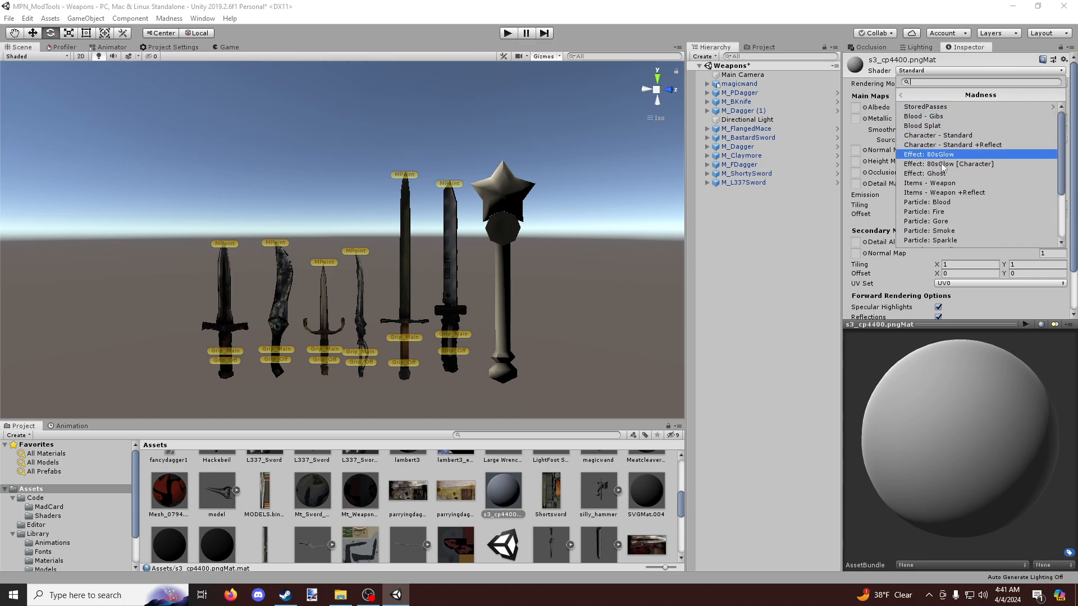
pyautogui.click(943, 184)
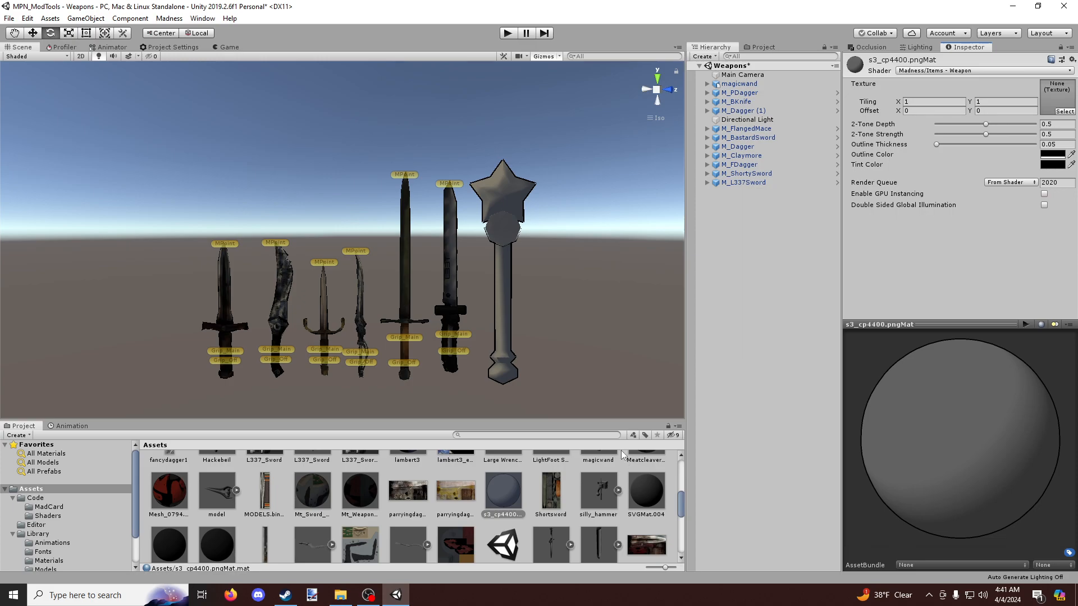
# Import the s3_cp4400 image from File Explorer into Assets and assign it as the texture of the s3_cp4400.pngMat material
pyautogui.scroll(5, 634, 533)
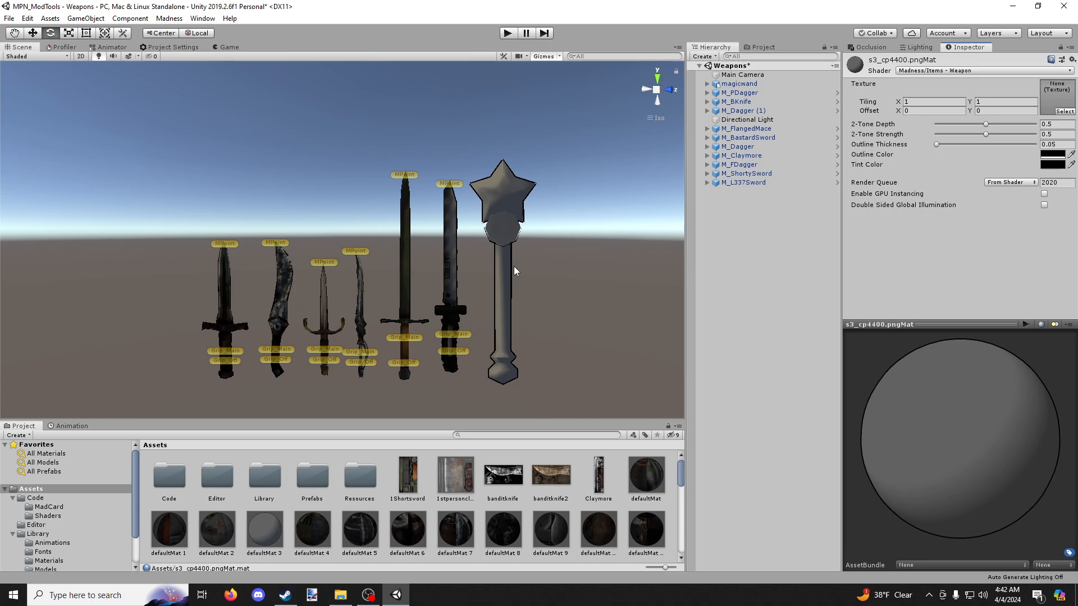
pyautogui.click(341, 594)
pyautogui.click(751, 354)
pyautogui.moveTo(751, 356); pyautogui.dragTo(568, 513)
pyautogui.scroll(-3, 540, 503)
pyautogui.scroll(-2, 540, 503)
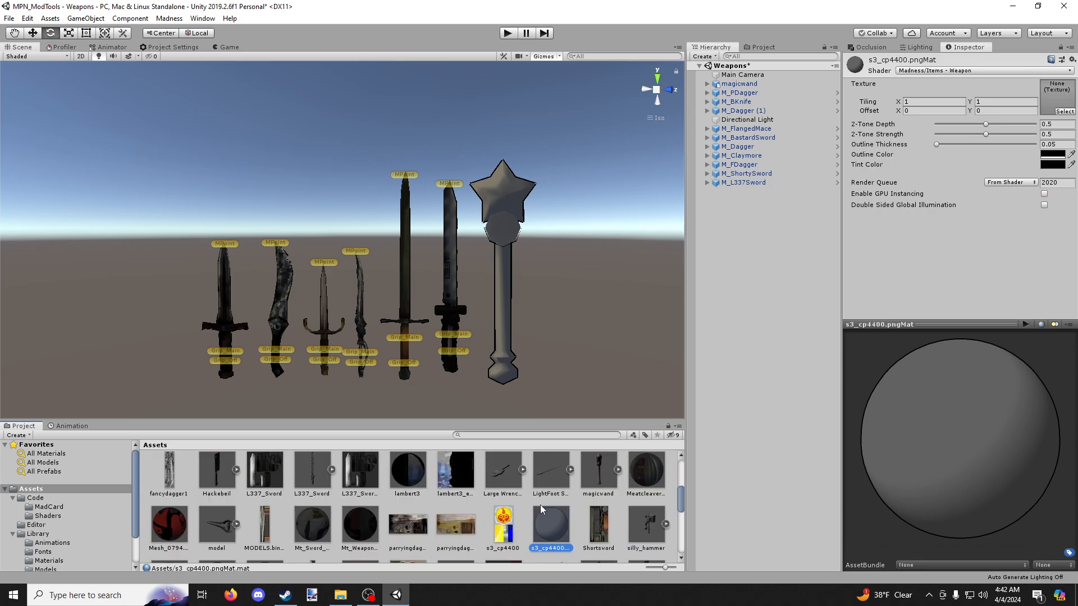
pyautogui.scroll(-1, 540, 504)
pyautogui.moveTo(501, 501); pyautogui.dragTo(1049, 108)
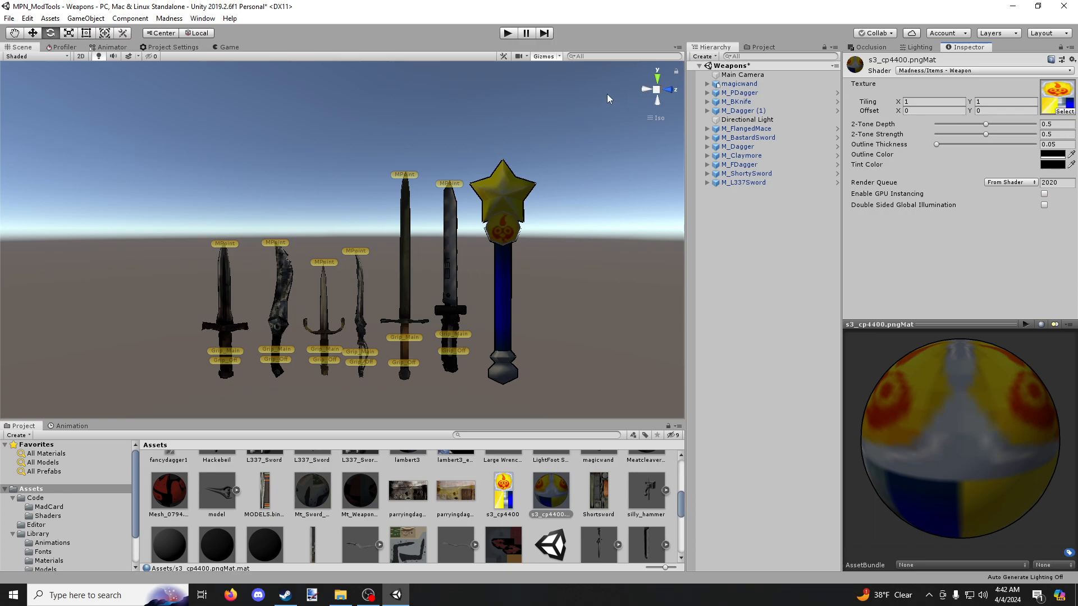
# Create an empty game object at the root of the Weapons scene and name it M_MagicWand
pyautogui.click(757, 223)
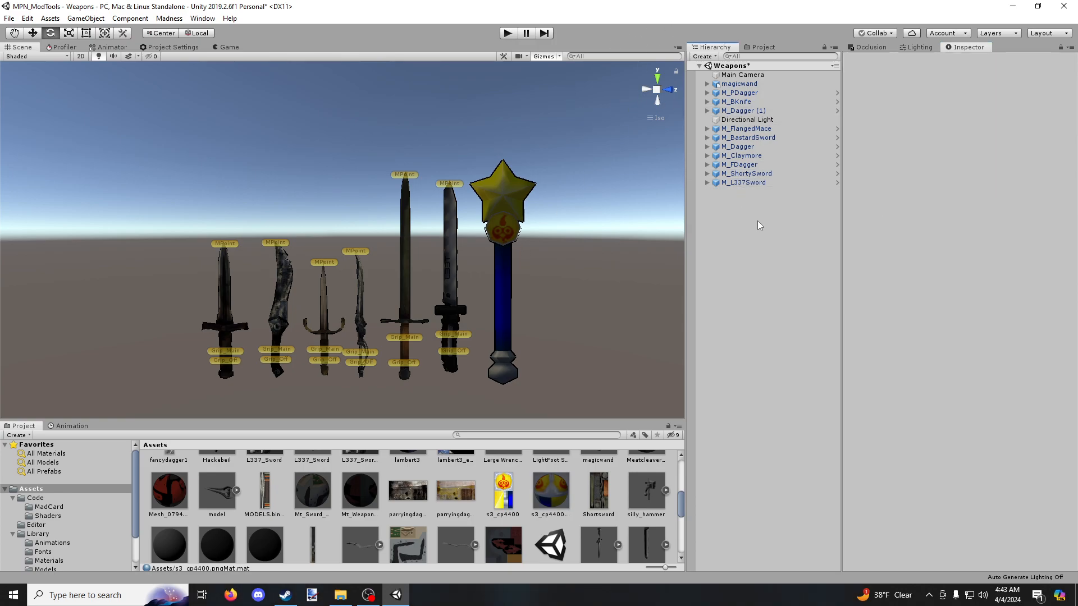
pyautogui.click(703, 57)
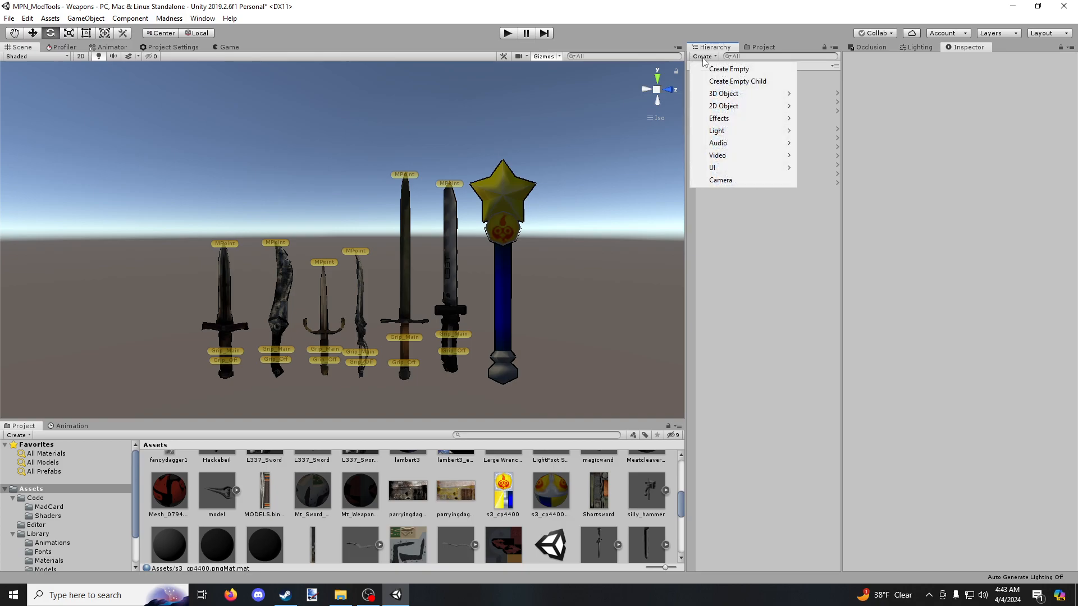
pyautogui.click(728, 69)
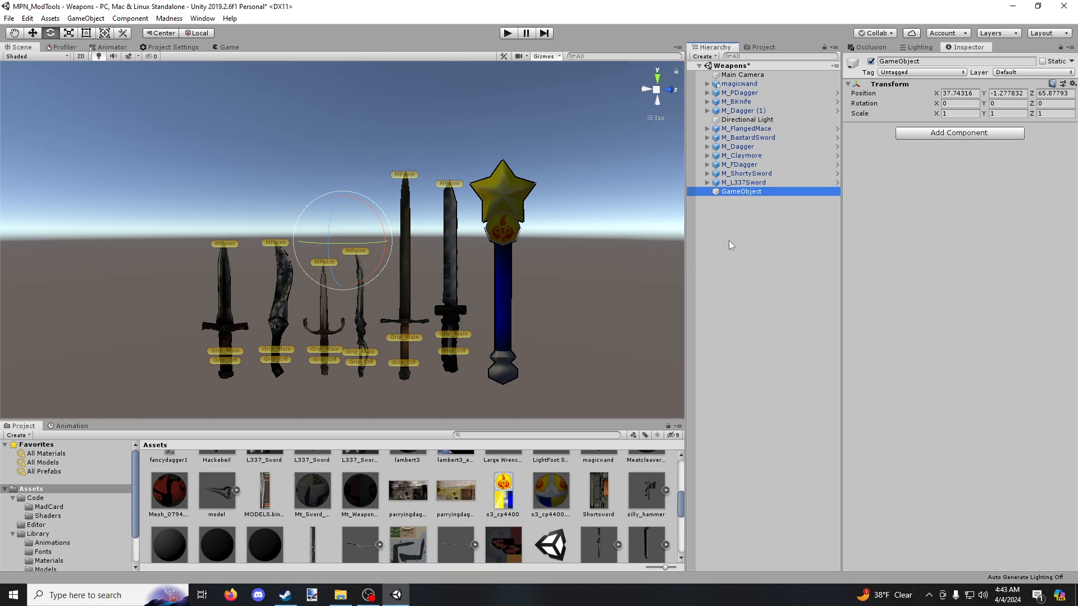
pyautogui.rightClick(742, 192)
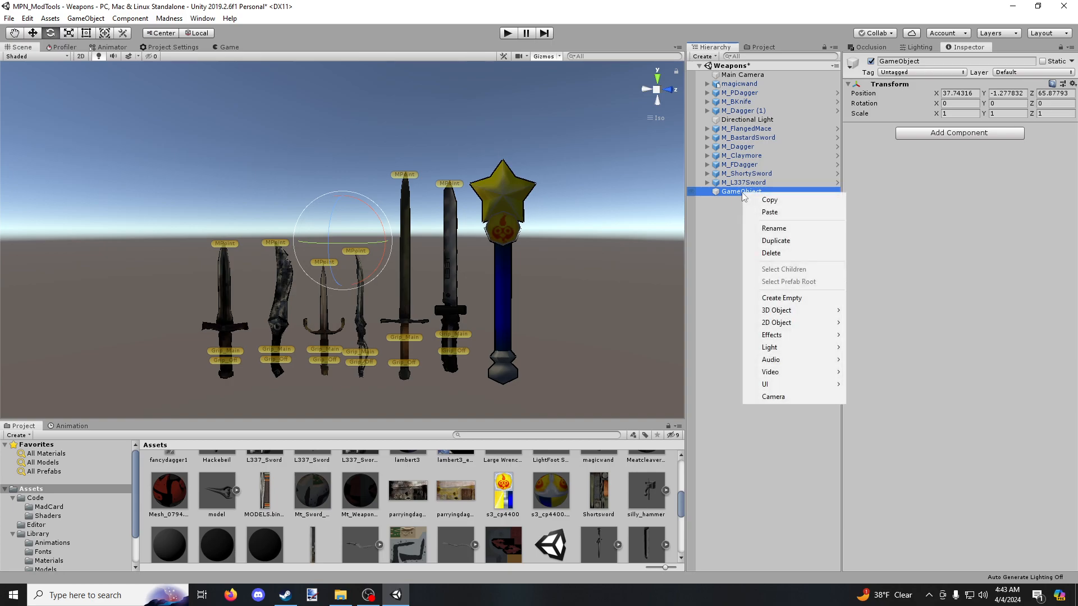
pyautogui.click(765, 230)
pyautogui.write('M')
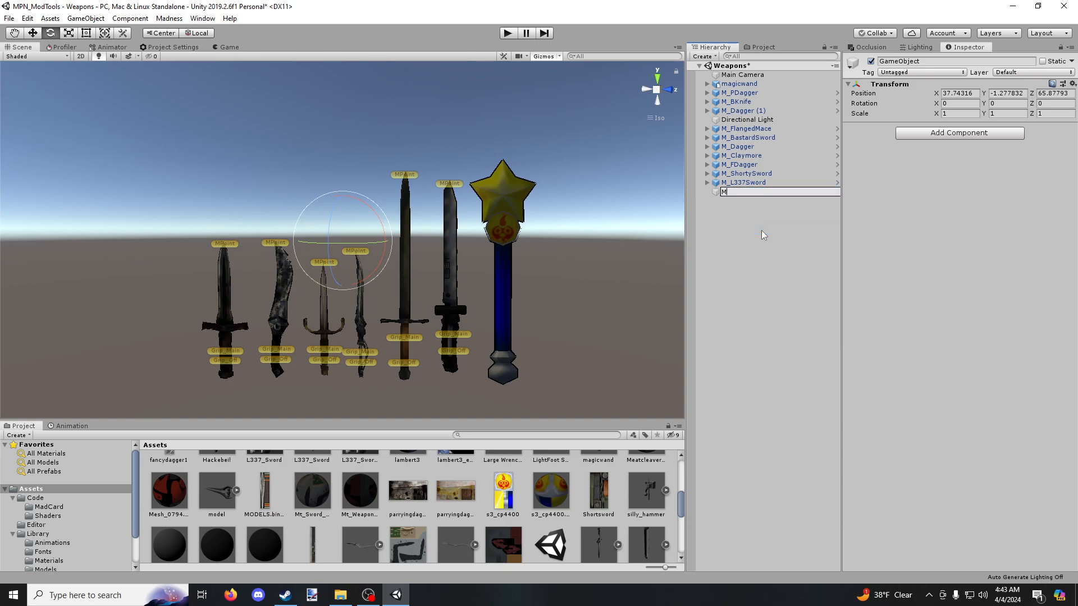
pyautogui.write('_MagicWand')
pyautogui.press('Return')
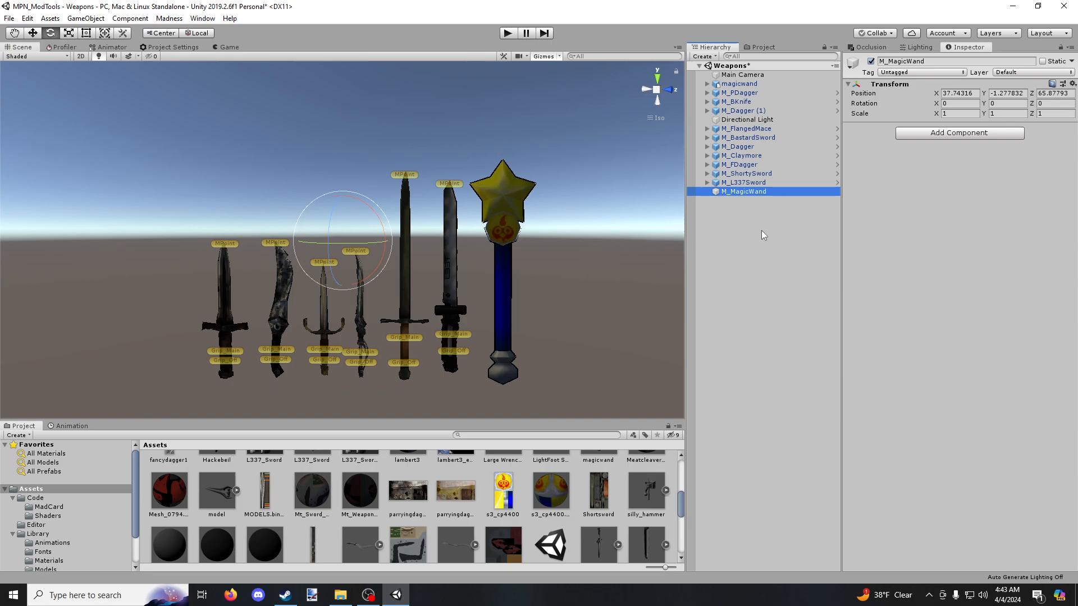
# Add the Mad Obj_Melee component to the M_MagicWand object
pyautogui.click(32, 35)
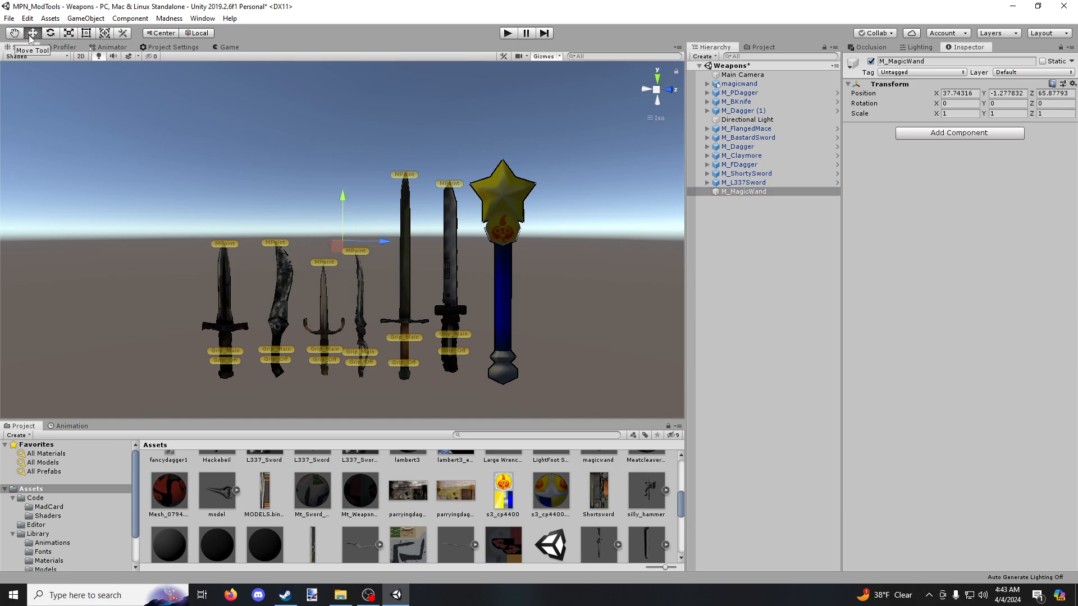
pyautogui.click(959, 133)
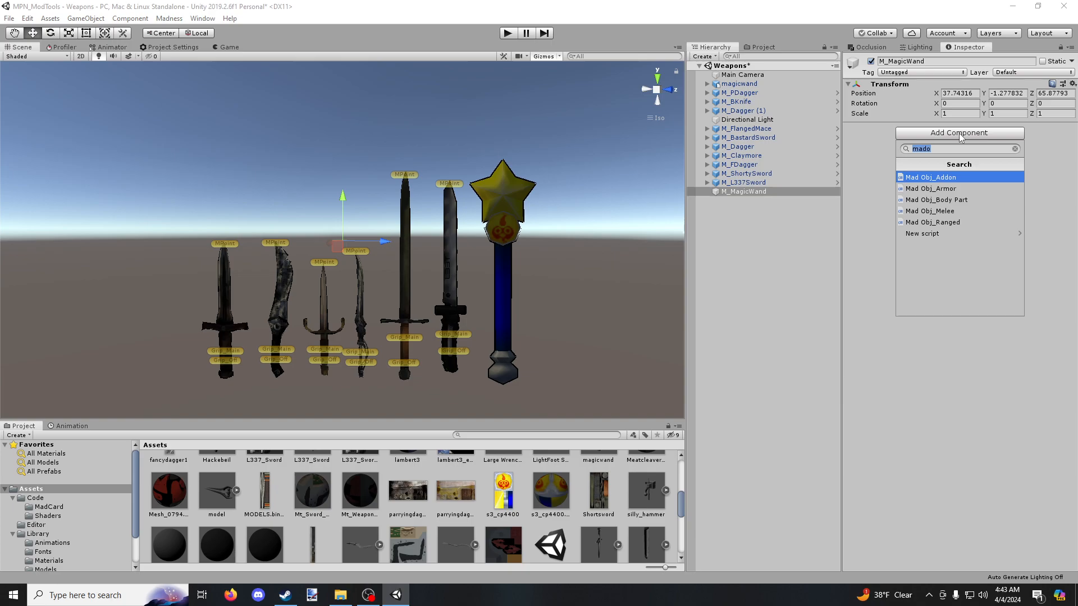
pyautogui.click(957, 211)
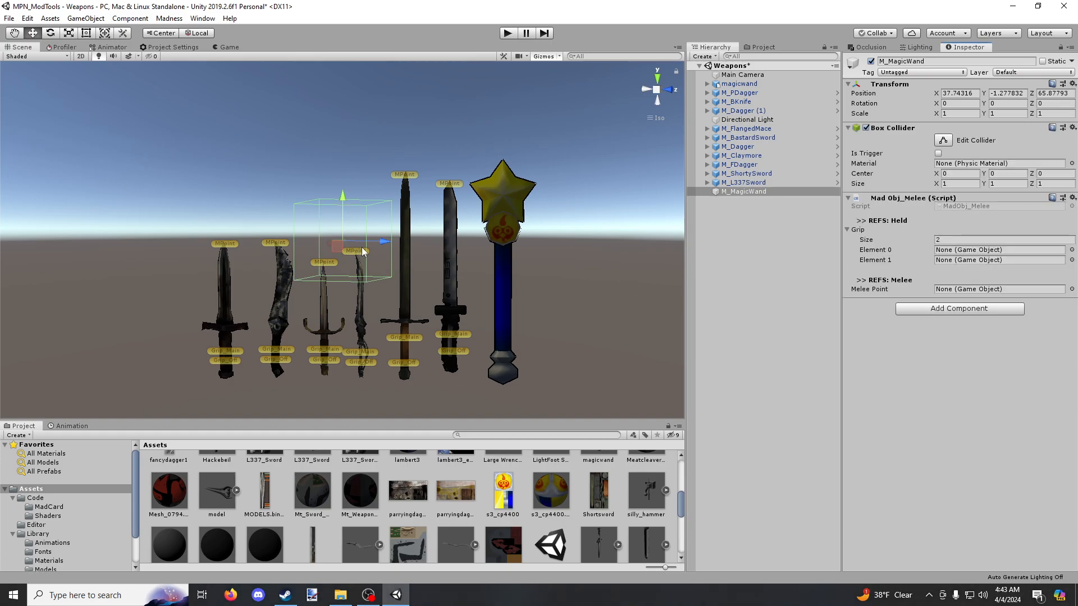
# Move the M_MagicWand object onto the wand model, to about X 34.287, Y -1.754, Z 68.101
pyautogui.moveTo(385, 243); pyautogui.dragTo(544, 252)
pyautogui.moveTo(506, 201); pyautogui.dragTo(509, 240)
pyautogui.moveTo(592, 206); pyautogui.dragTo(233, 270, button='right')
pyautogui.moveTo(266, 286); pyautogui.dragTo(528, 289)
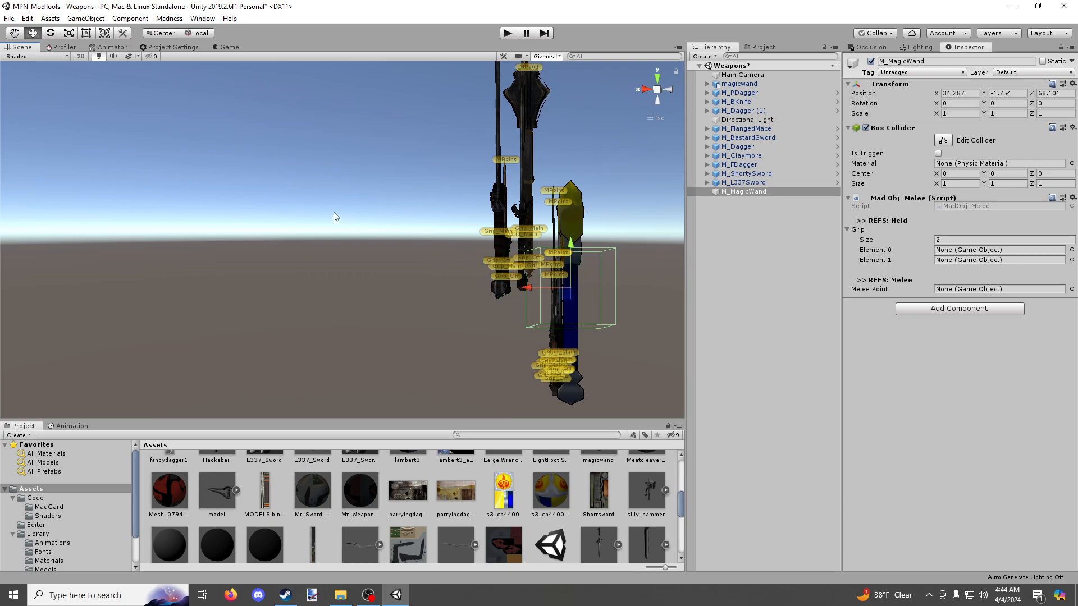
# Align the M_MagicWand object with the wand model, to about X 34.485, Y -1.996, Z 66.934
pyautogui.moveTo(268, 189); pyautogui.dragTo(537, 199, button='right')
pyautogui.moveTo(586, 262); pyautogui.dragTo(501, 271)
pyautogui.moveTo(462, 213); pyautogui.dragTo(463, 217)
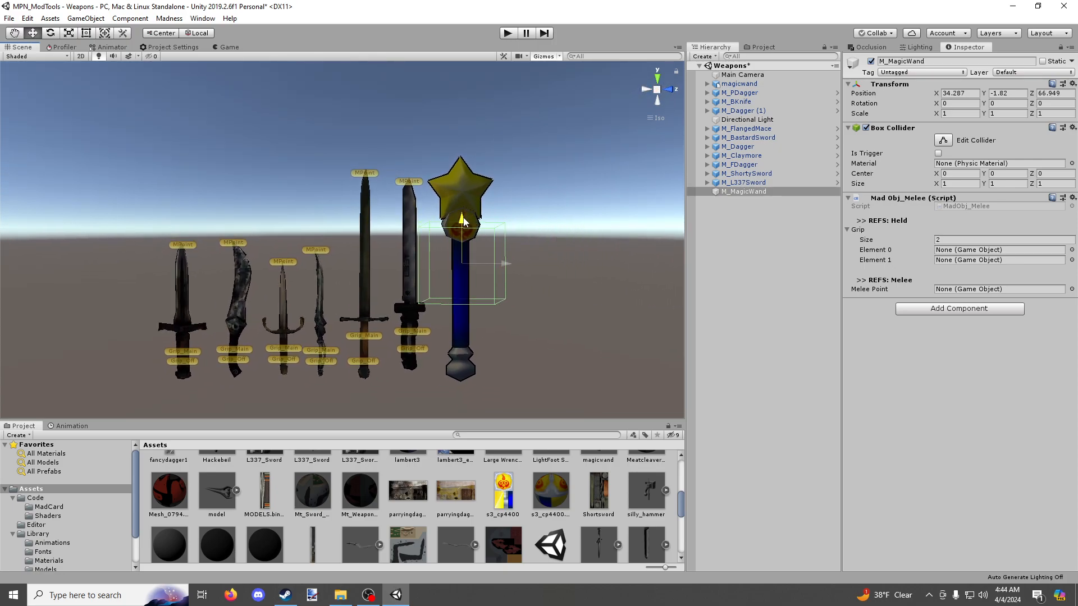
pyautogui.moveTo(505, 257); pyautogui.dragTo(504, 256)
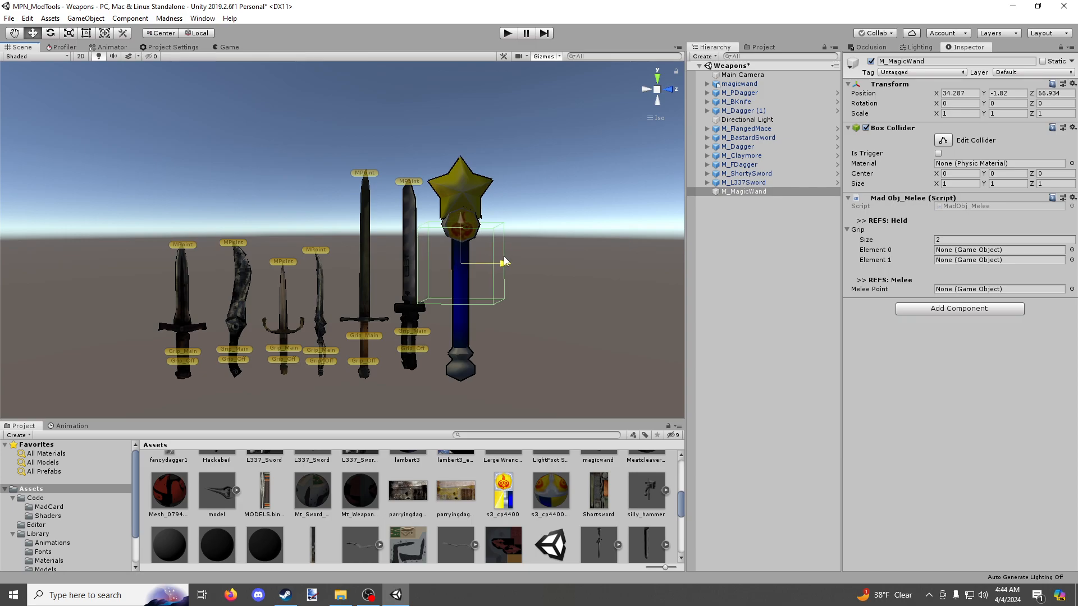
pyautogui.moveTo(529, 257); pyautogui.dragTo(449, 264, button='right')
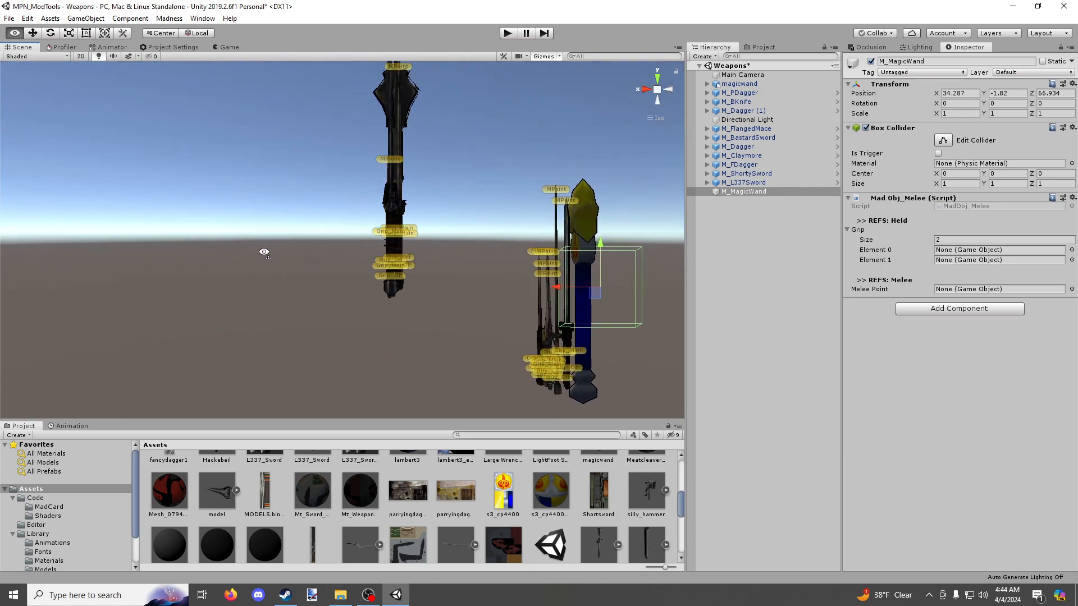
pyautogui.moveTo(544, 284); pyautogui.dragTo(447, 274)
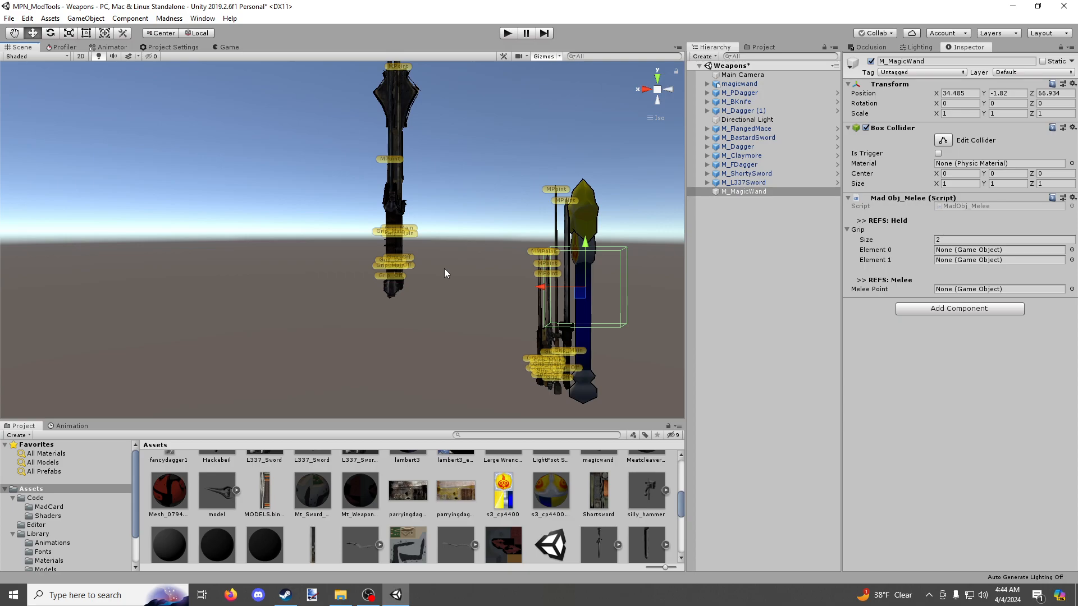
pyautogui.keyDown('alt'); pyautogui.moveTo(444, 269); pyautogui.dragTo(719, 264); pyautogui.keyUp('alt')
pyautogui.moveTo(587, 241); pyautogui.dragTo(573, 247, button='right')
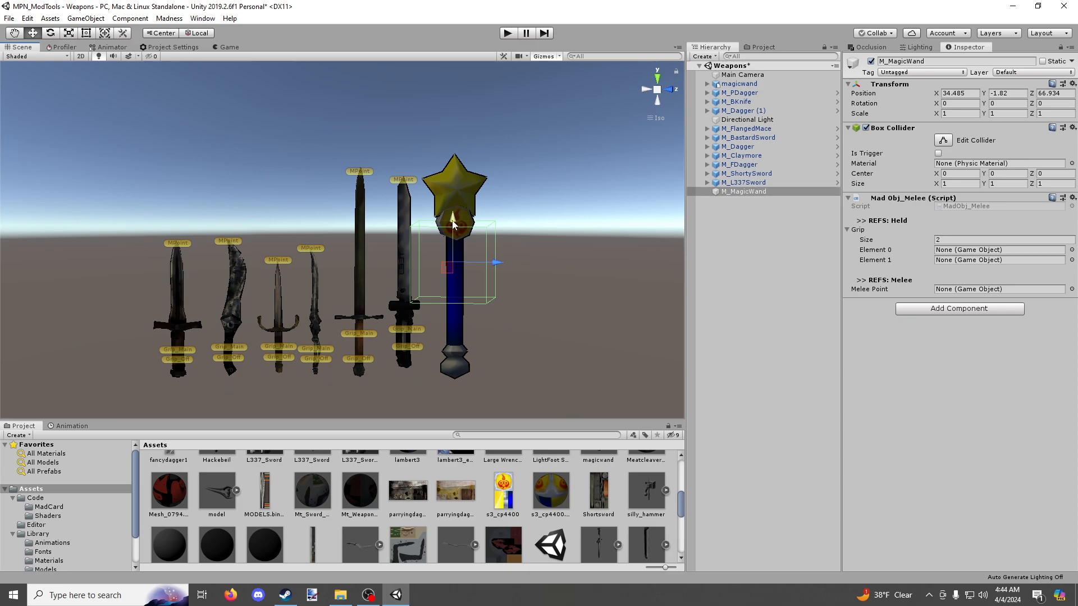
pyautogui.moveTo(453, 225); pyautogui.dragTo(460, 294)
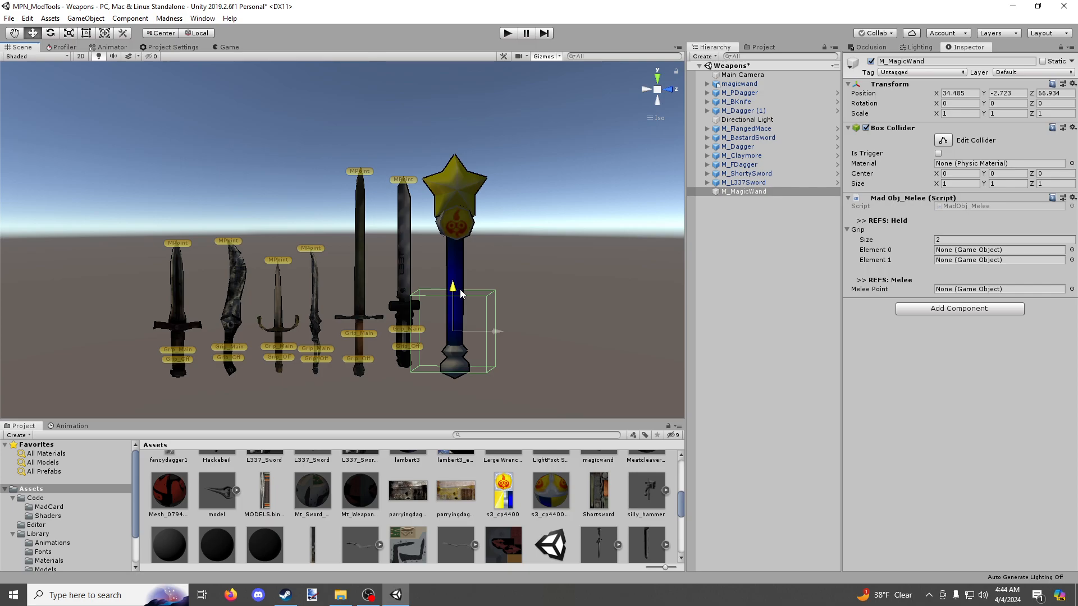
pyautogui.moveTo(460, 293); pyautogui.dragTo(457, 239)
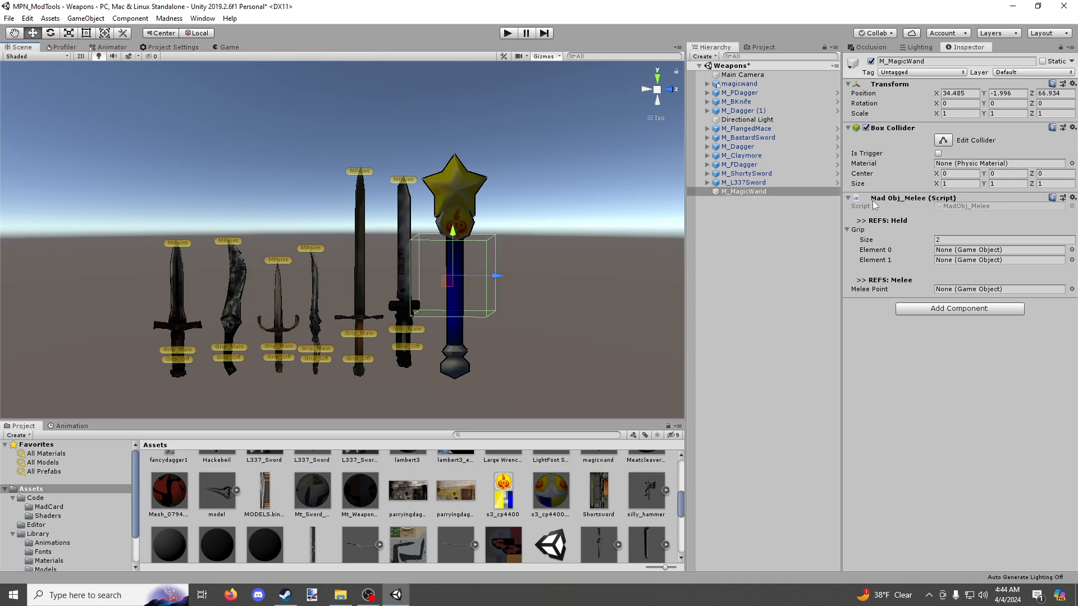
# Create the grip and melee points from the Mad Obj_Melee component and make the magicwand model a child of M_MagicWand
pyautogui.rightClick(924, 203)
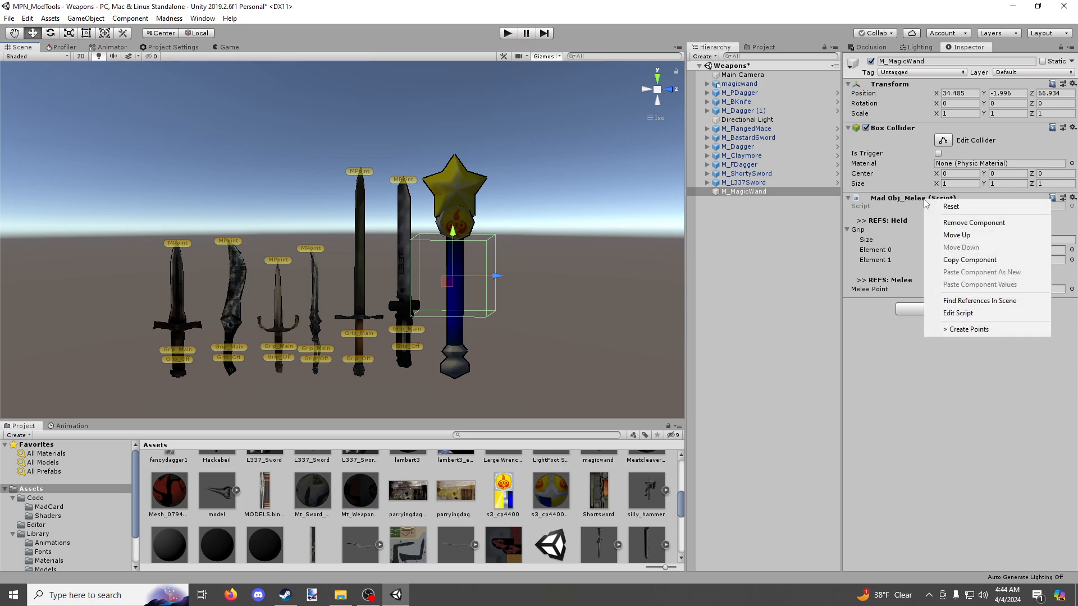
pyautogui.click(972, 329)
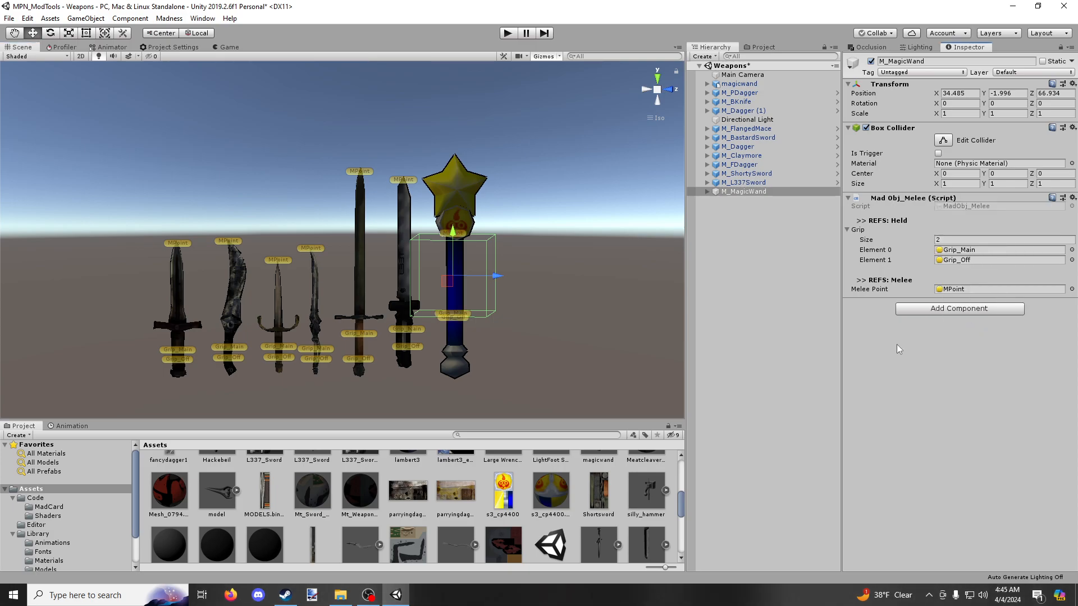
pyautogui.click(707, 191)
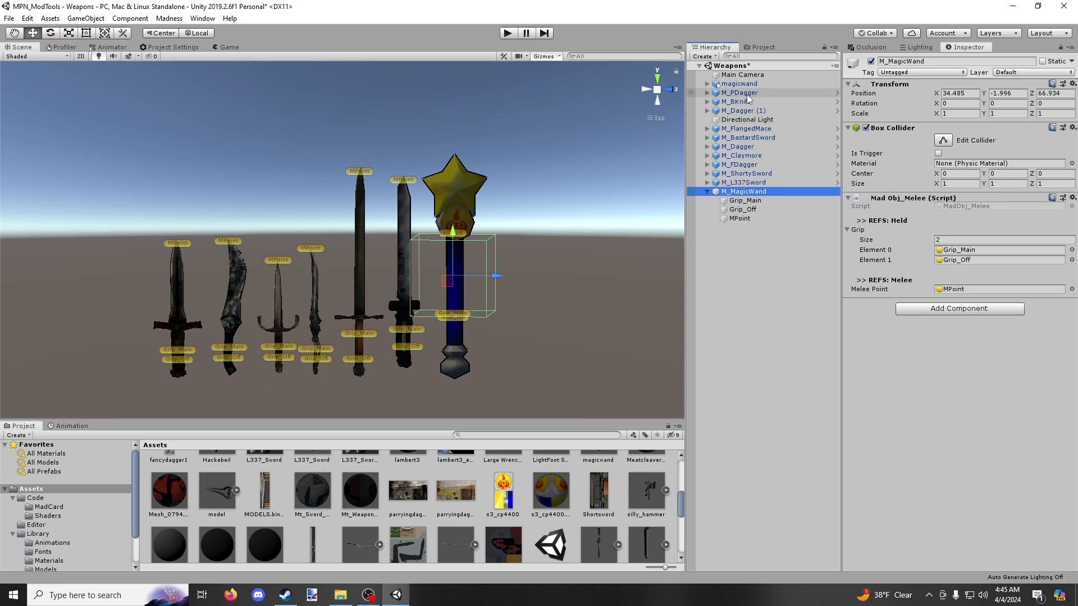
pyautogui.moveTo(738, 89); pyautogui.dragTo(758, 200)
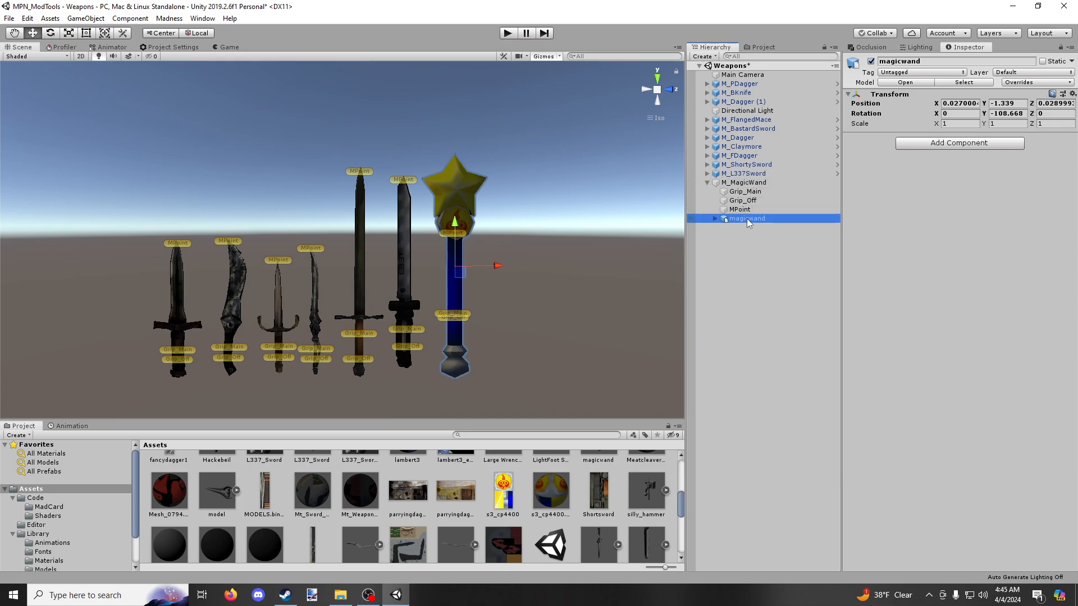
pyautogui.click(753, 184)
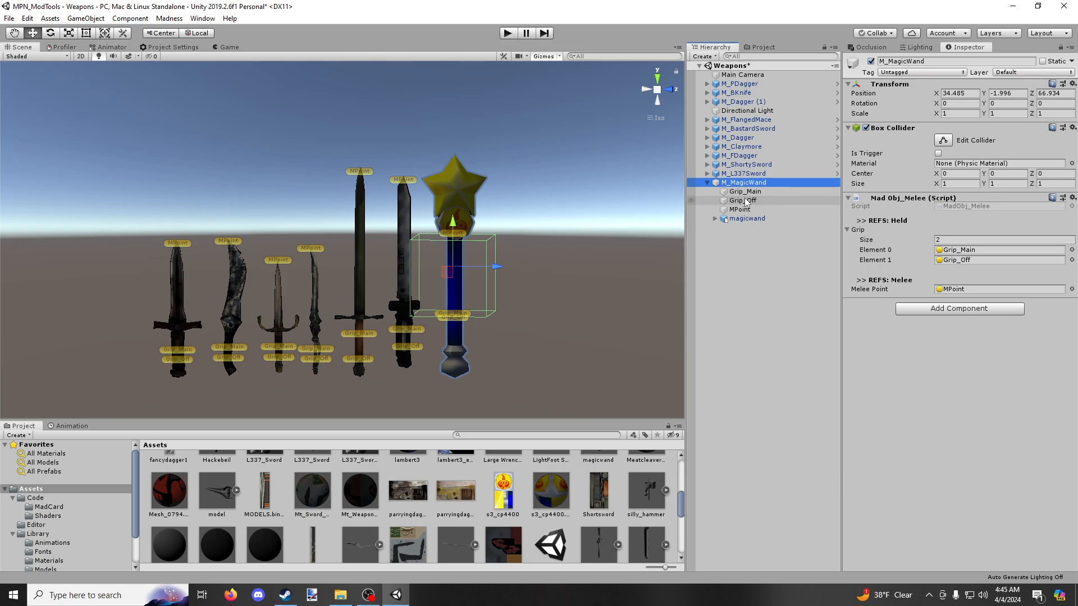
# Move the Grip_Main point onto the lower part of the wand's handle, to about Y -0.485, Z 0.029
pyautogui.click(742, 192)
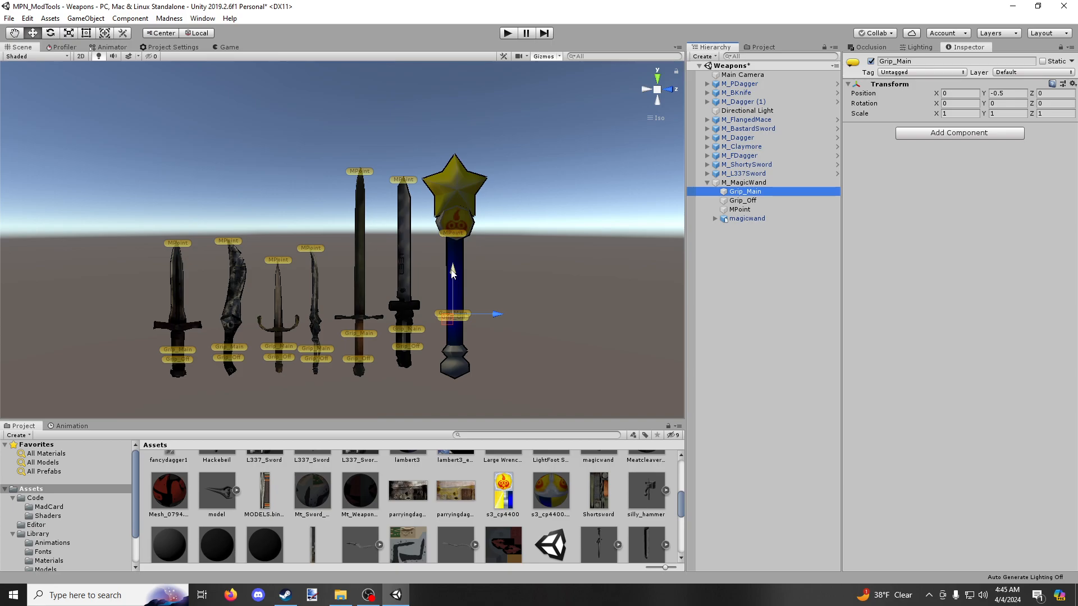
pyautogui.moveTo(453, 273); pyautogui.dragTo(453, 265)
pyautogui.moveTo(496, 308); pyautogui.dragTo(519, 164)
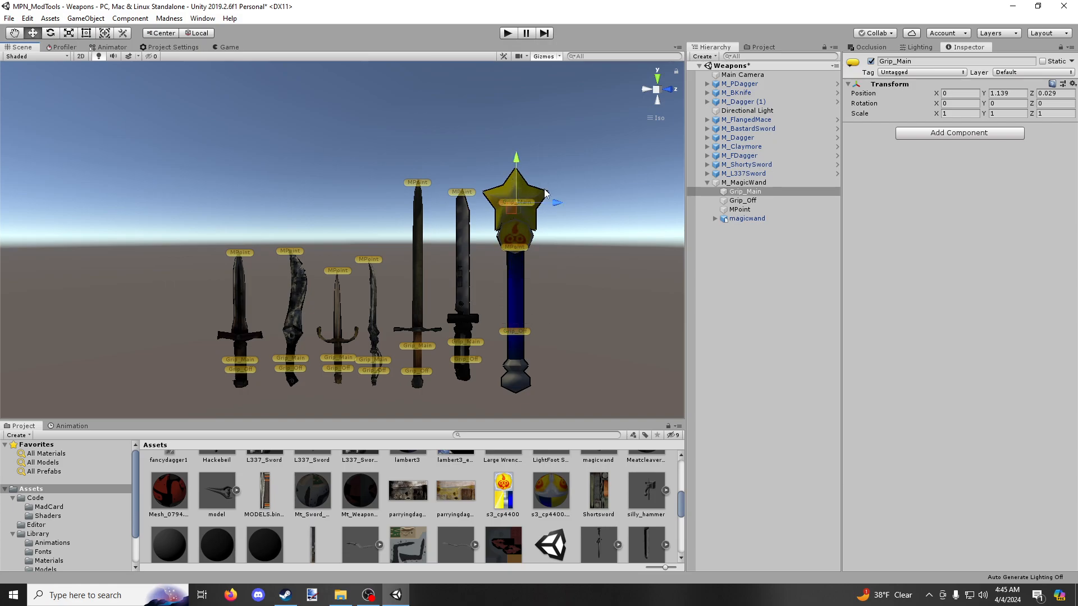
pyautogui.moveTo(517, 157); pyautogui.dragTo(526, 277)
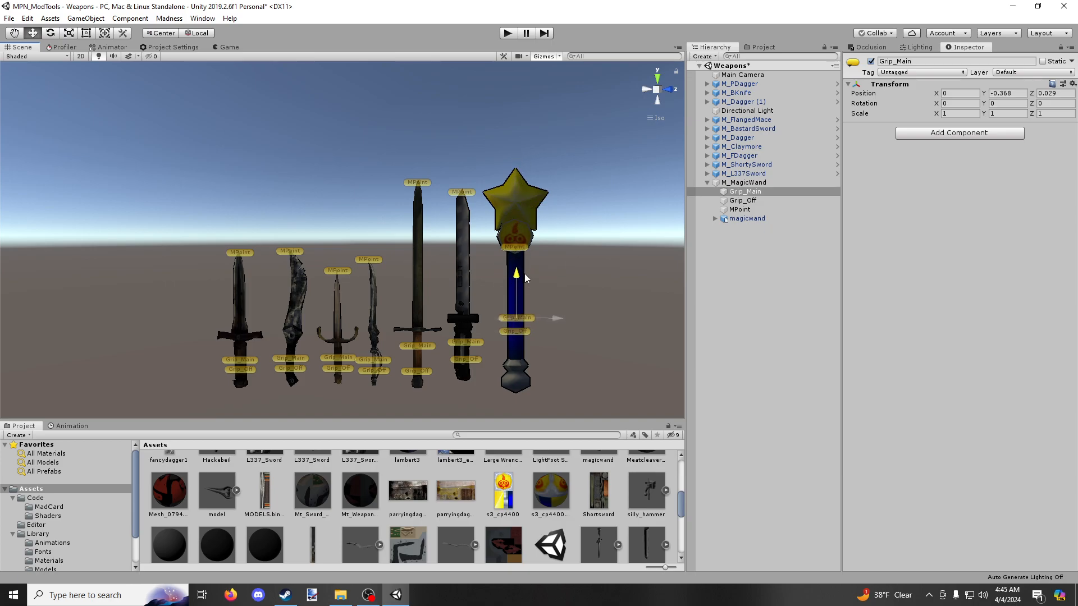
pyautogui.moveTo(526, 277); pyautogui.dragTo(529, 287)
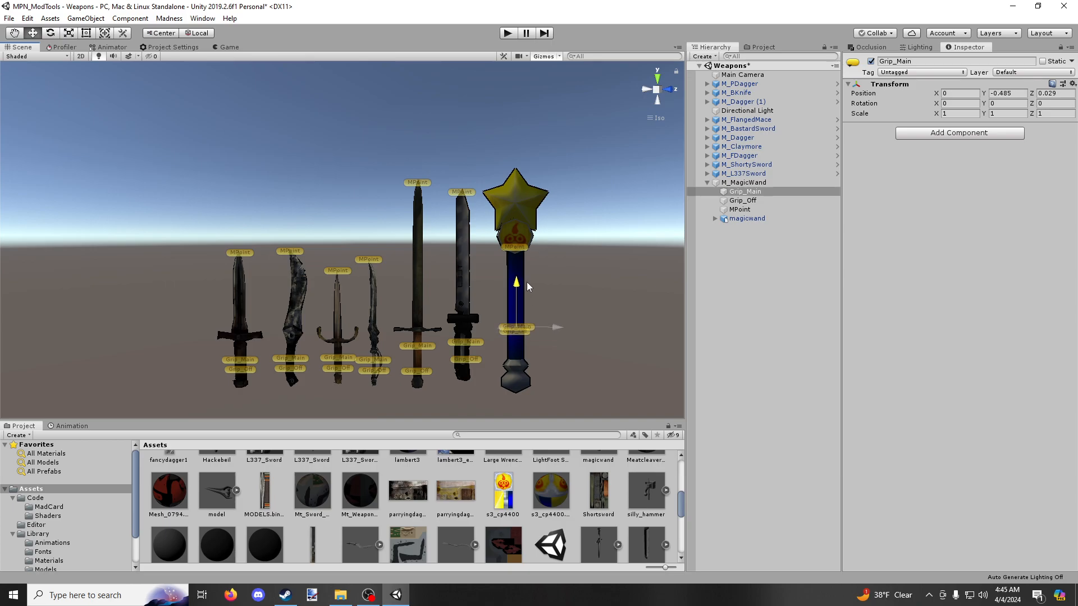
# Move the Grip_Off point below Grip_Main, just above the wand's pommel, to about Y -0.806, Z 0.016
pyautogui.click(743, 201)
pyautogui.moveTo(521, 287); pyautogui.dragTo(531, 303)
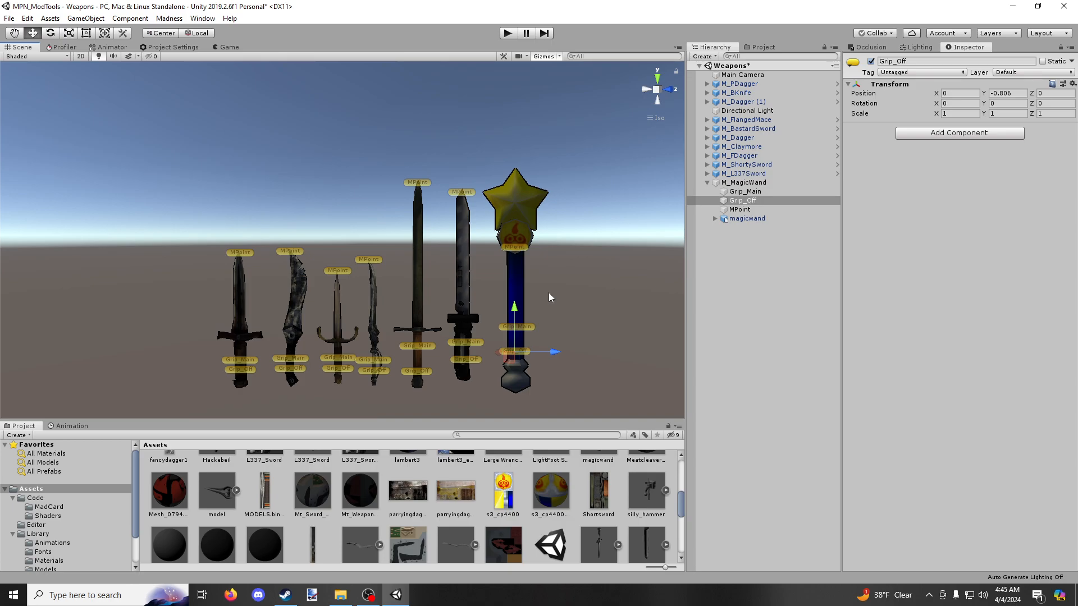
pyautogui.moveTo(549, 352); pyautogui.dragTo(558, 353)
pyautogui.click(519, 325)
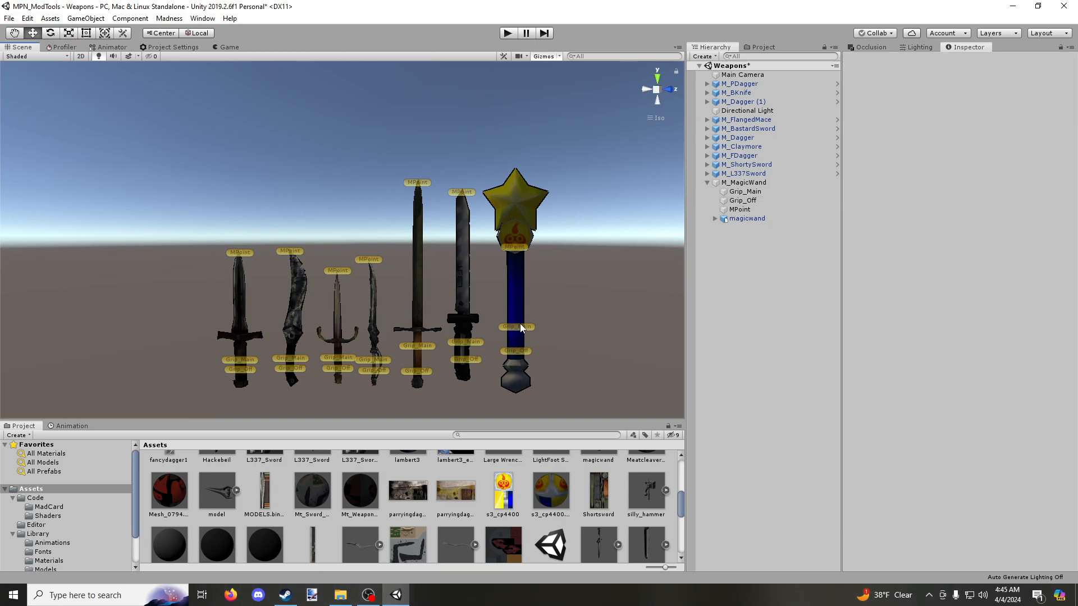
pyautogui.click(745, 202)
pyautogui.moveTo(536, 334)
pyautogui.keyDown('alt'); pyautogui.mouseDown()
pyautogui.moveTo(299, 340)
pyautogui.moveTo(272, 308)
pyautogui.moveTo(291, 325)
pyautogui.moveTo(548, 337)
pyautogui.mouseUp(); pyautogui.keyUp('alt')
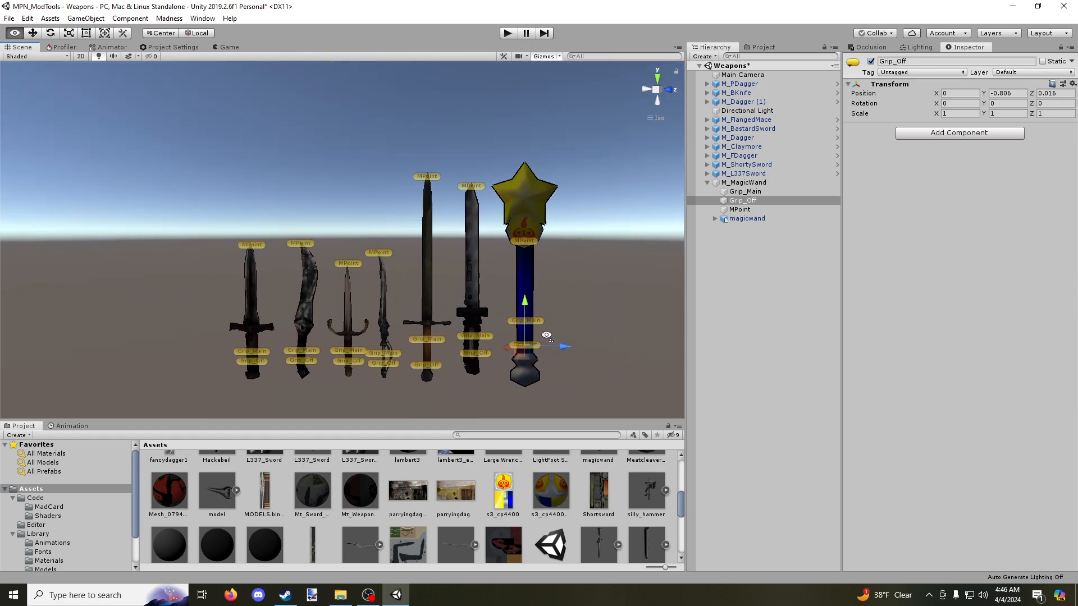
# Move the MPoint to the upper tip of the wand's star, to about Y 1.546, Z 0.025
pyautogui.click(739, 210)
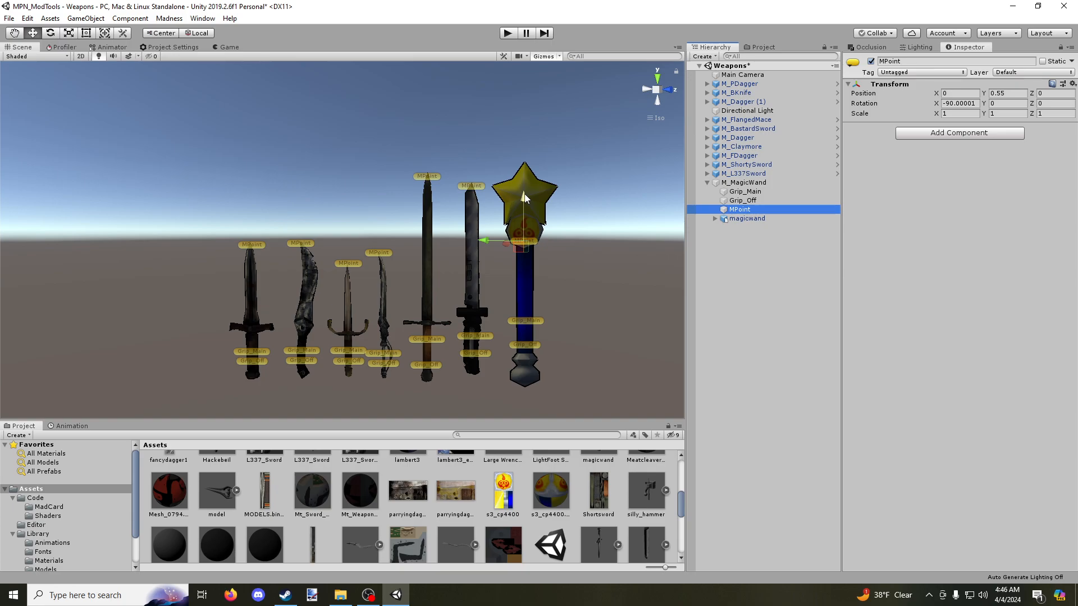
pyautogui.moveTo(526, 196); pyautogui.dragTo(497, 160)
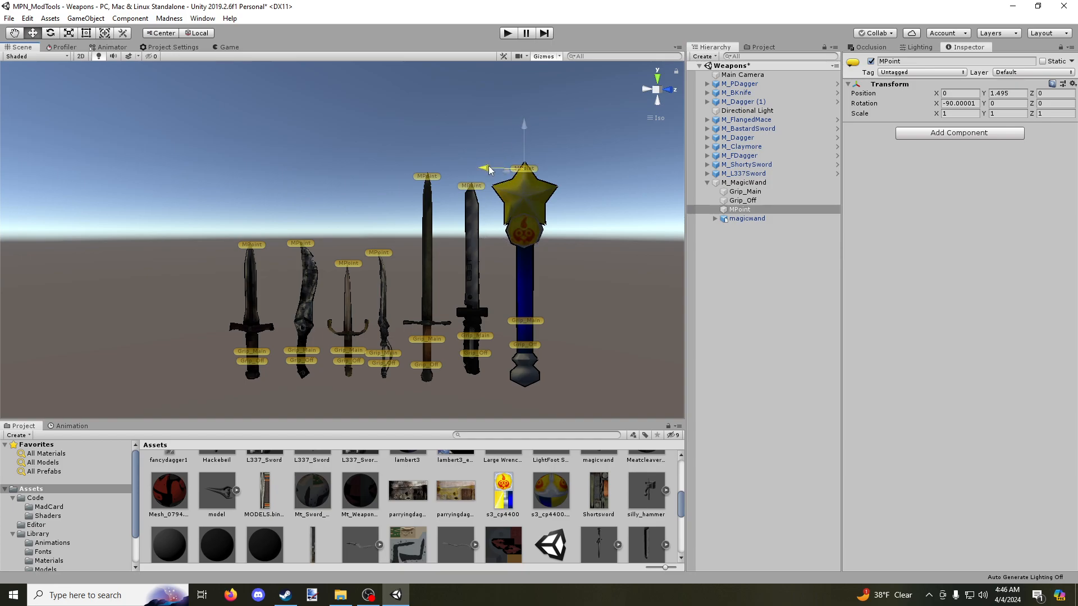
pyautogui.moveTo(524, 125); pyautogui.dragTo(524, 116)
pyautogui.moveTo(522, 124); pyautogui.dragTo(482, 219, button='right')
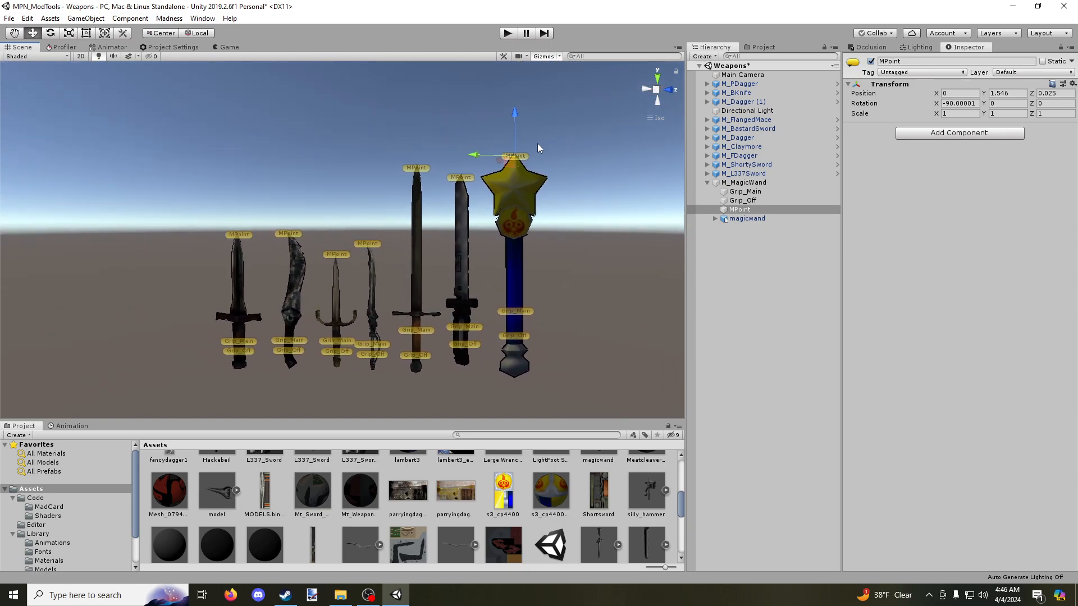
pyautogui.click(465, 213)
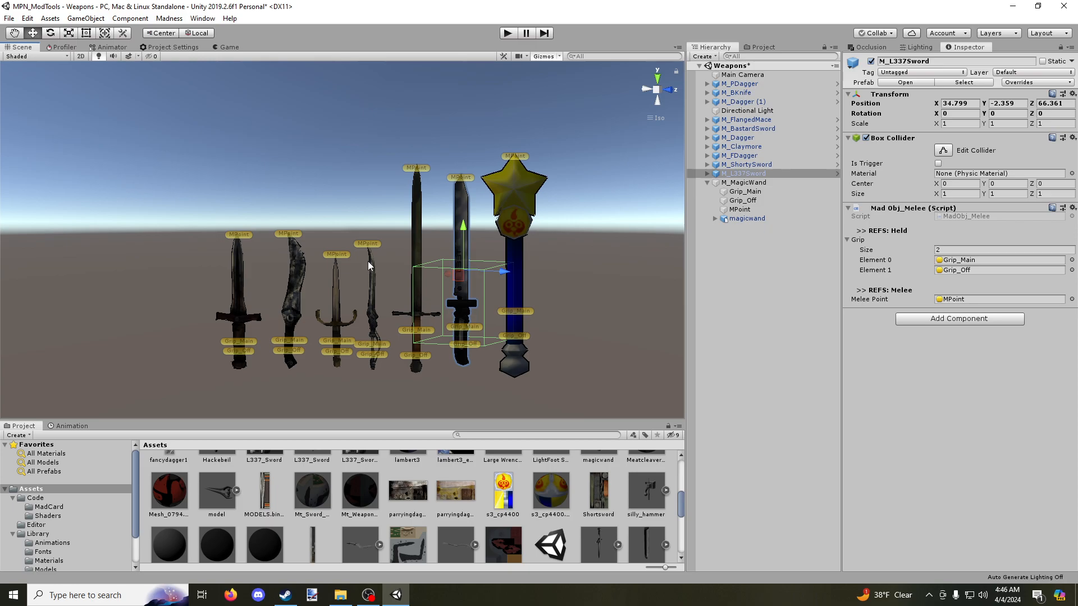
pyautogui.click(513, 206)
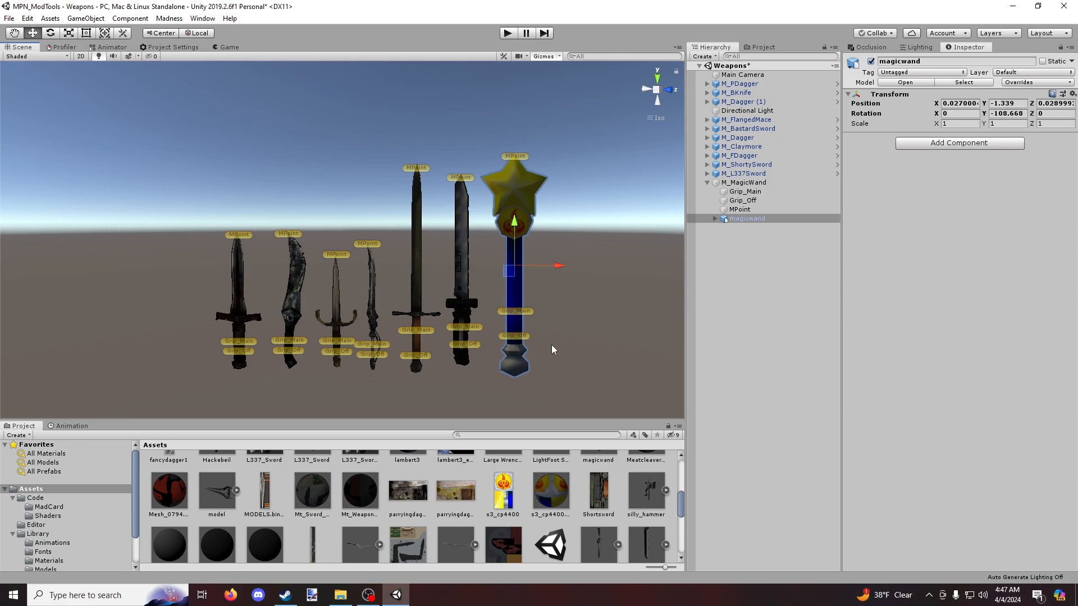
# Save the M_MagicWand object as a prefab in the Prefabs folder and rotate its preview
pyautogui.scroll(-2, 62, 531)
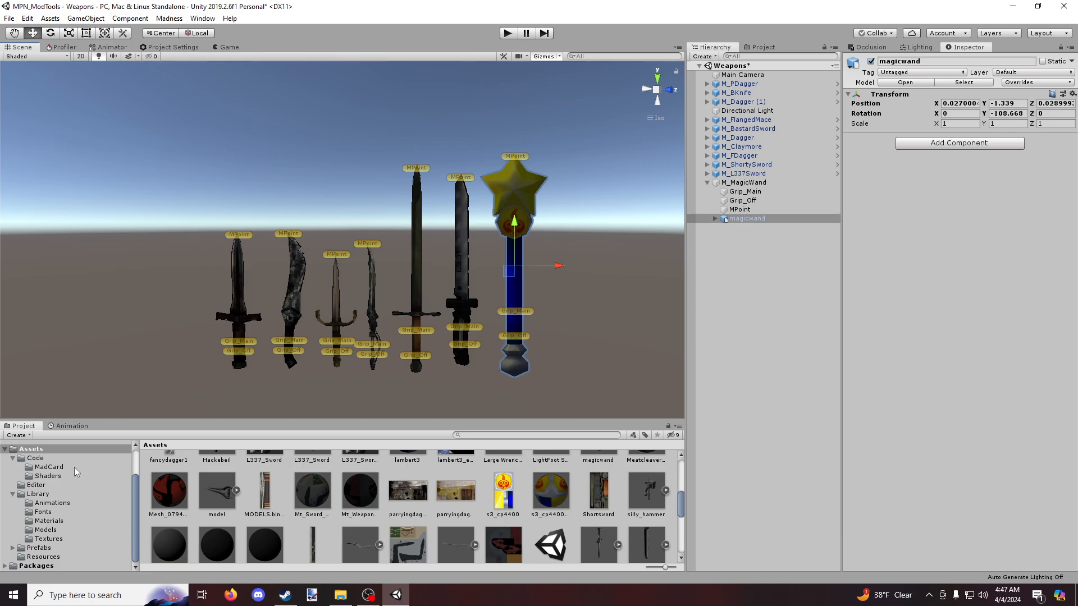
pyautogui.click(39, 548)
pyautogui.moveTo(715, 216); pyautogui.dragTo(575, 513)
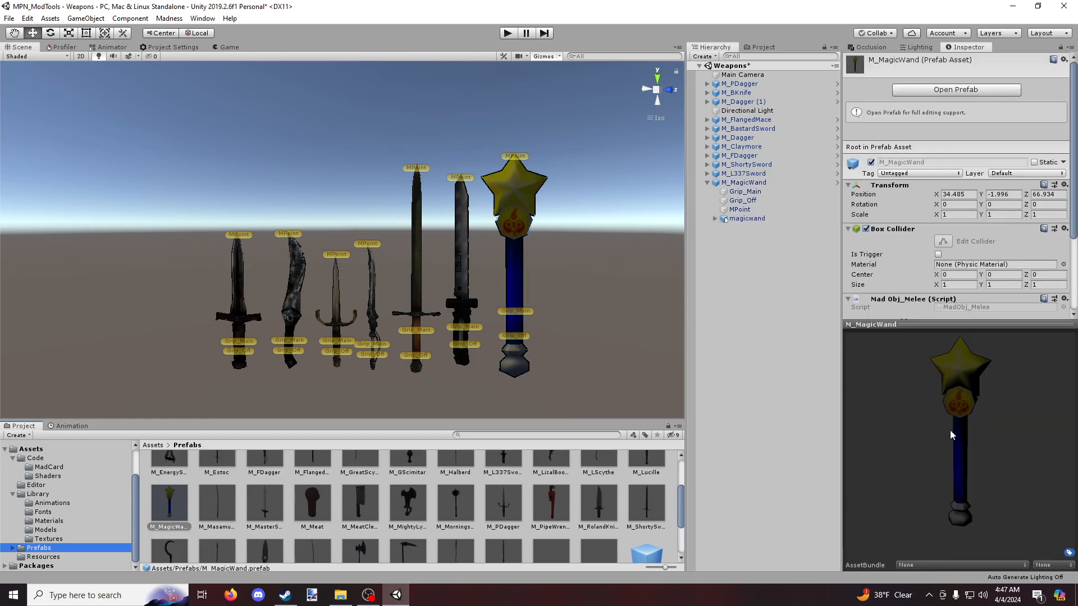
pyautogui.moveTo(944, 428); pyautogui.dragTo(971, 429)
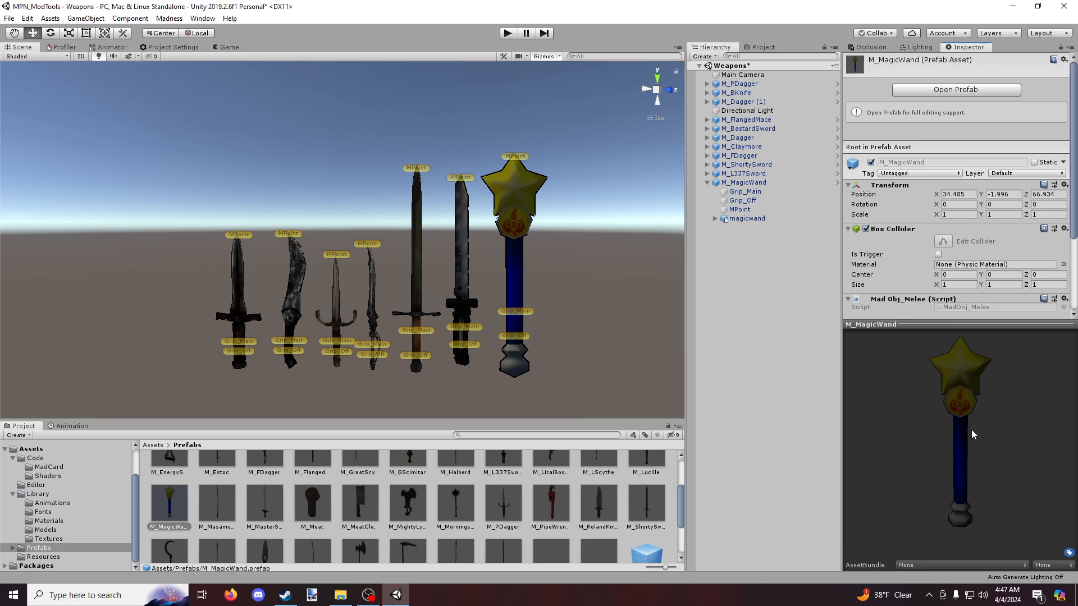
pyautogui.click(905, 566)
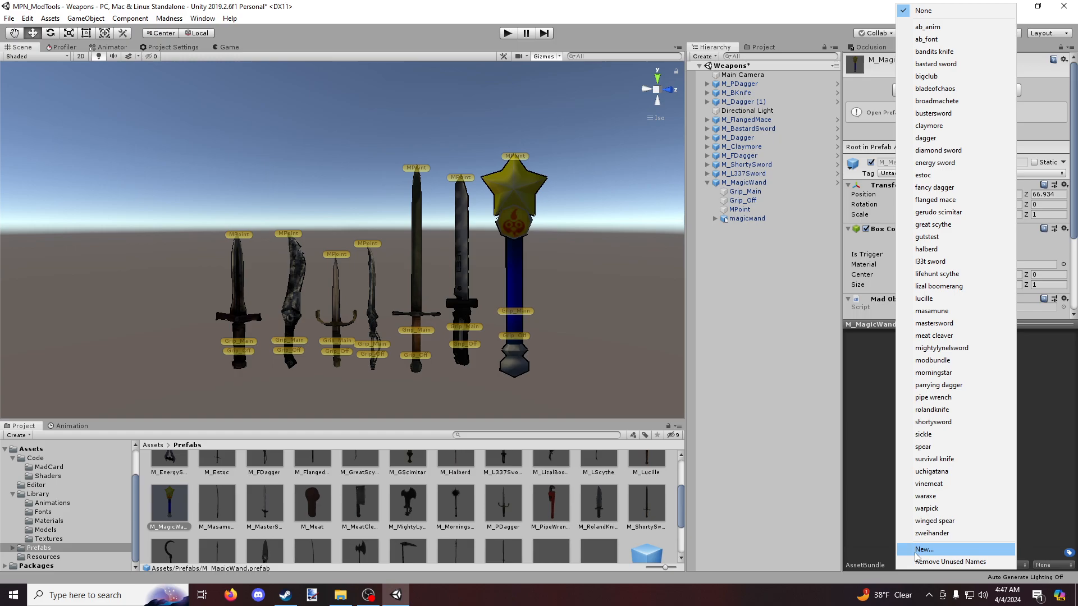
pyautogui.click(916, 550)
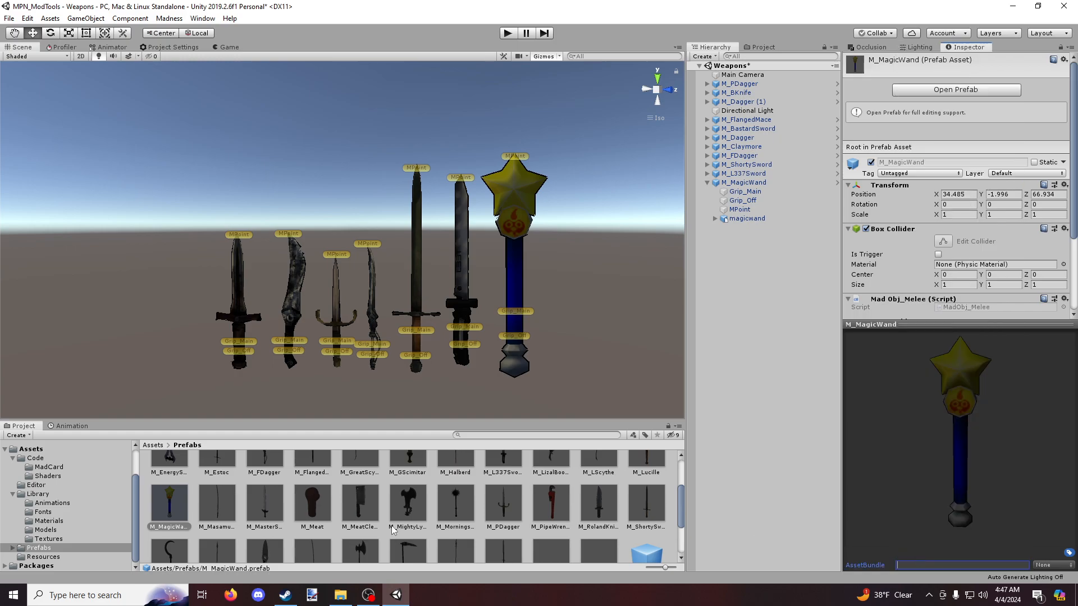
pyautogui.click(243, 533)
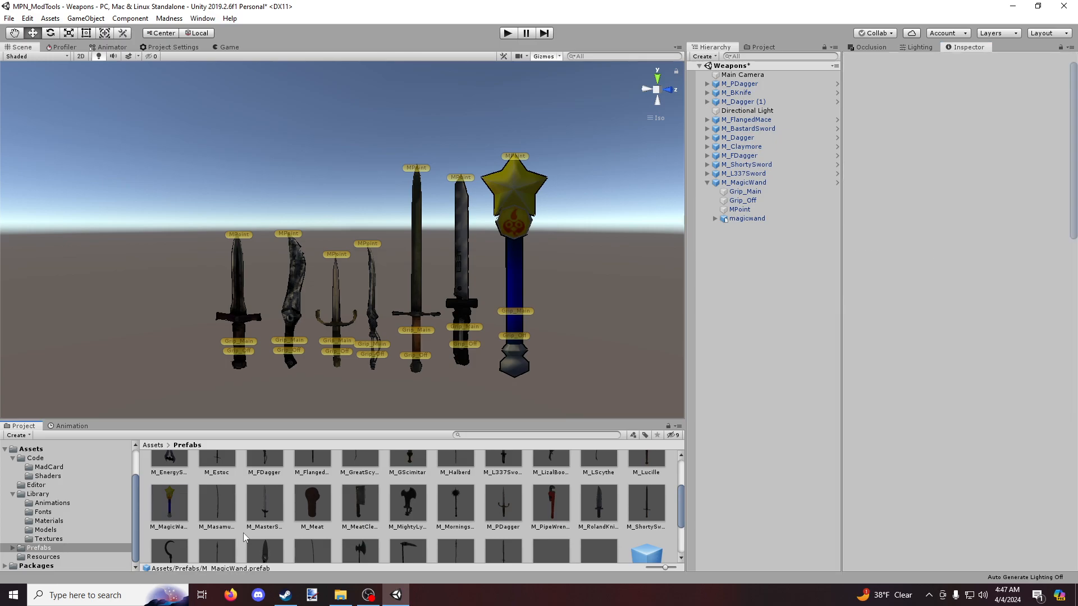
# Assign the M_MagicWand prefab to a new AssetBundle named "magic wand"
pyautogui.click(169, 506)
pyautogui.click(926, 565)
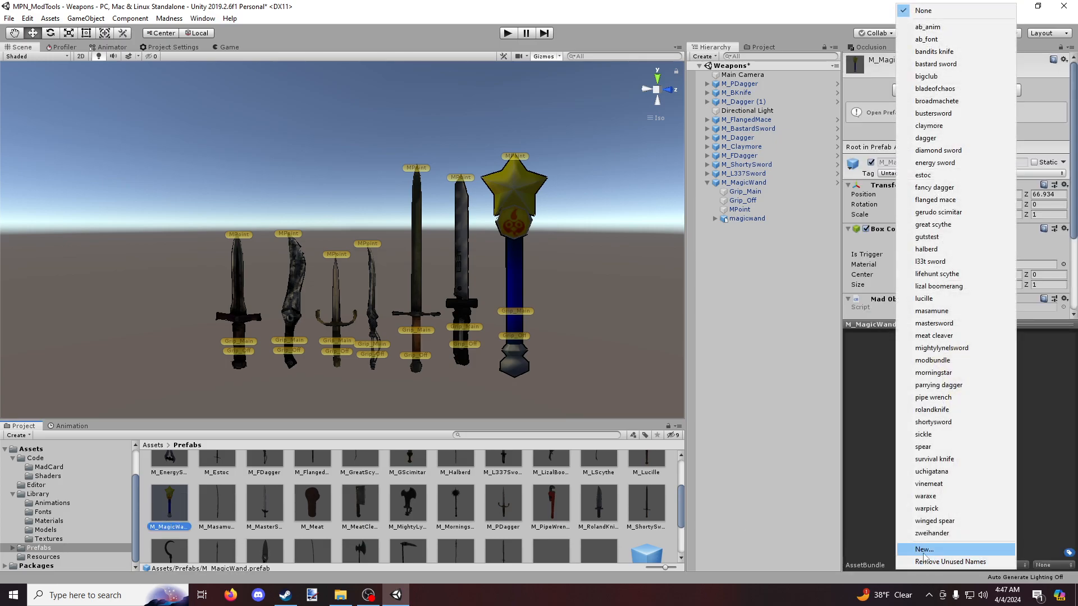
pyautogui.click(923, 551)
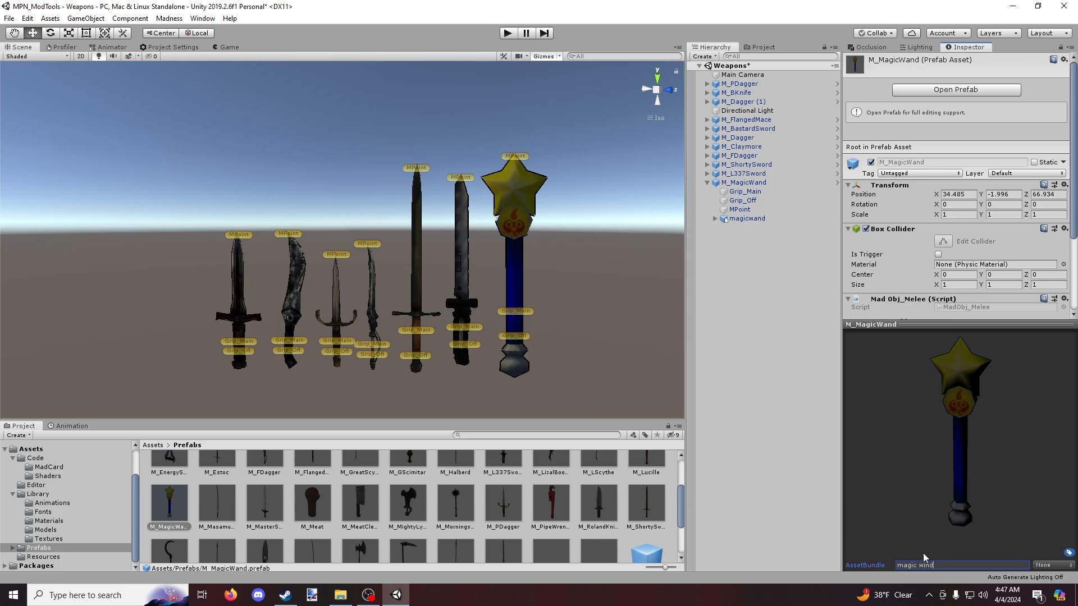
pyautogui.write('magic wand')
pyautogui.press('Return')
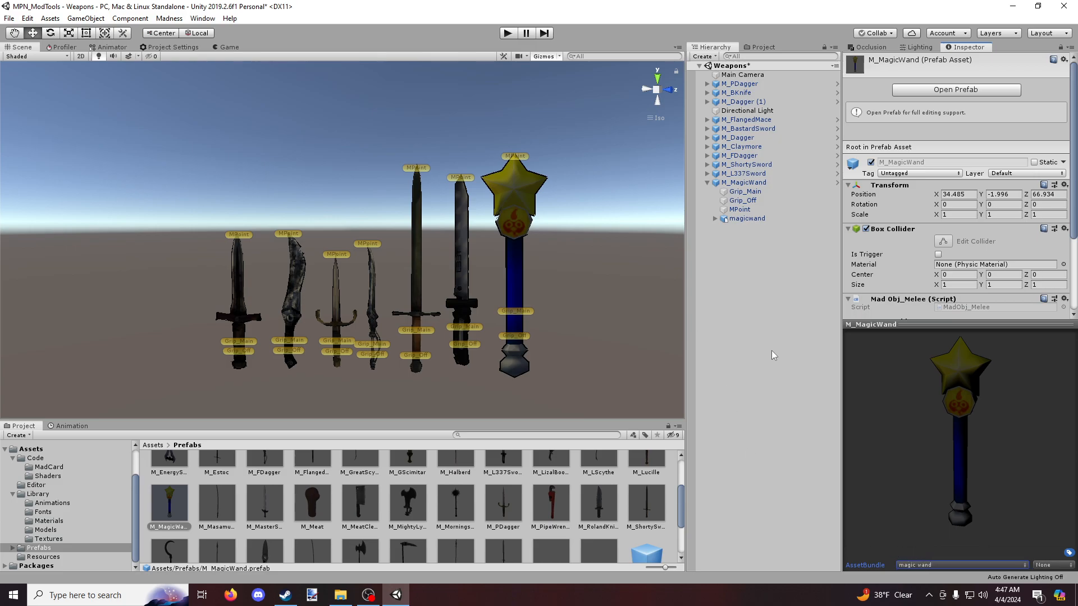
# Build the project's AssetBundles with the Madness build command
pyautogui.click(177, 19)
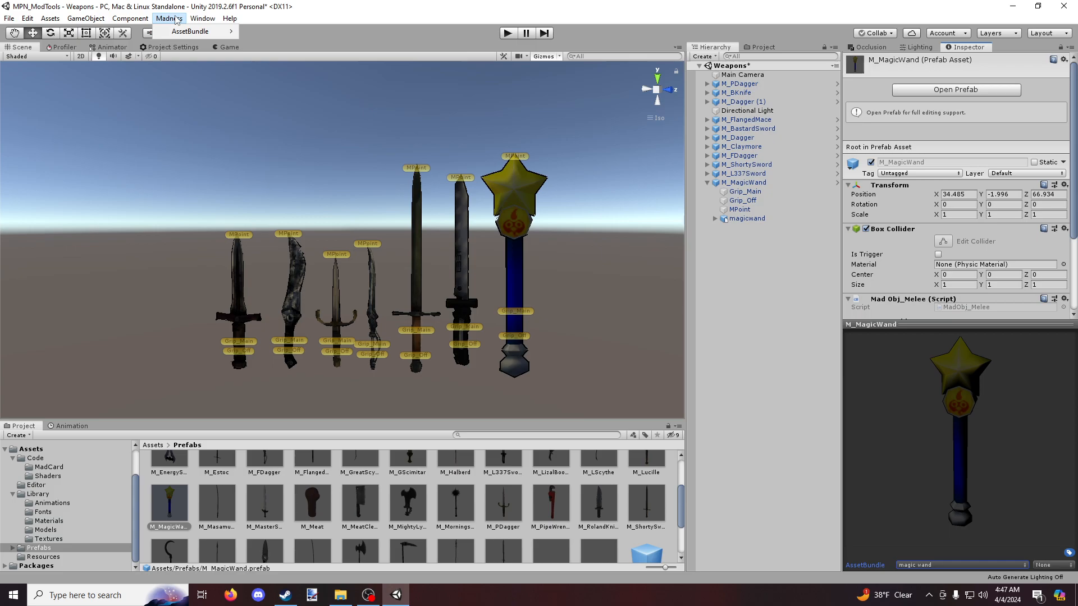
pyautogui.click(174, 19)
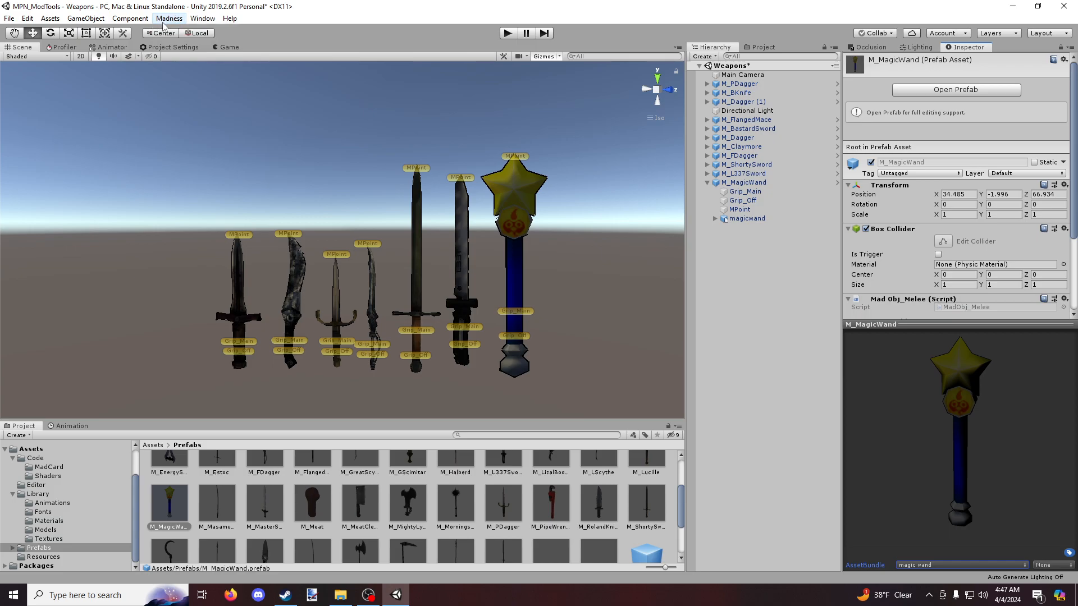
pyautogui.click(164, 23)
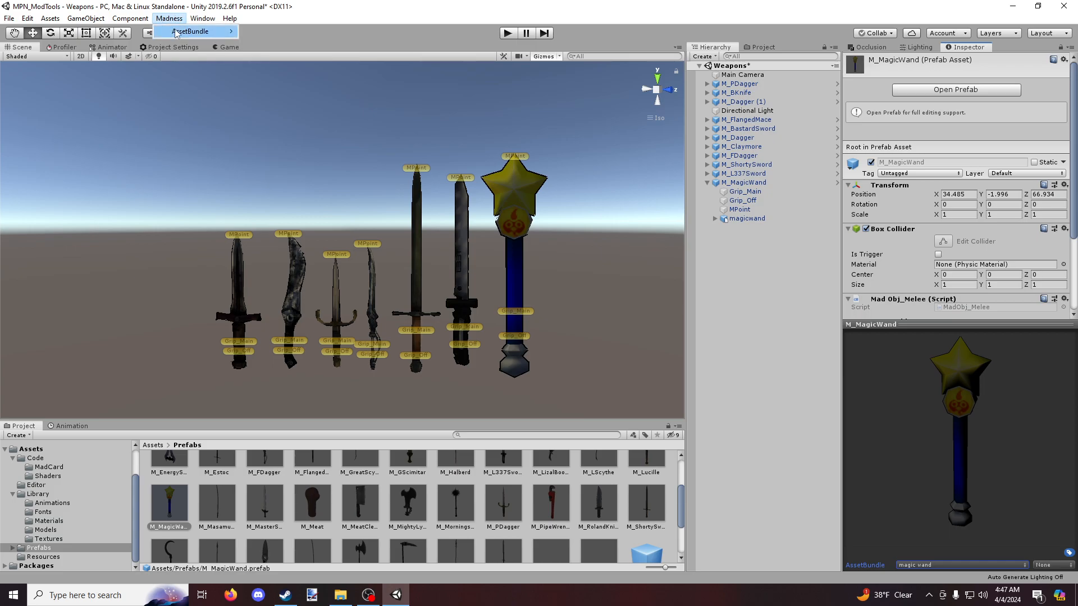
pyautogui.moveTo(176, 32)
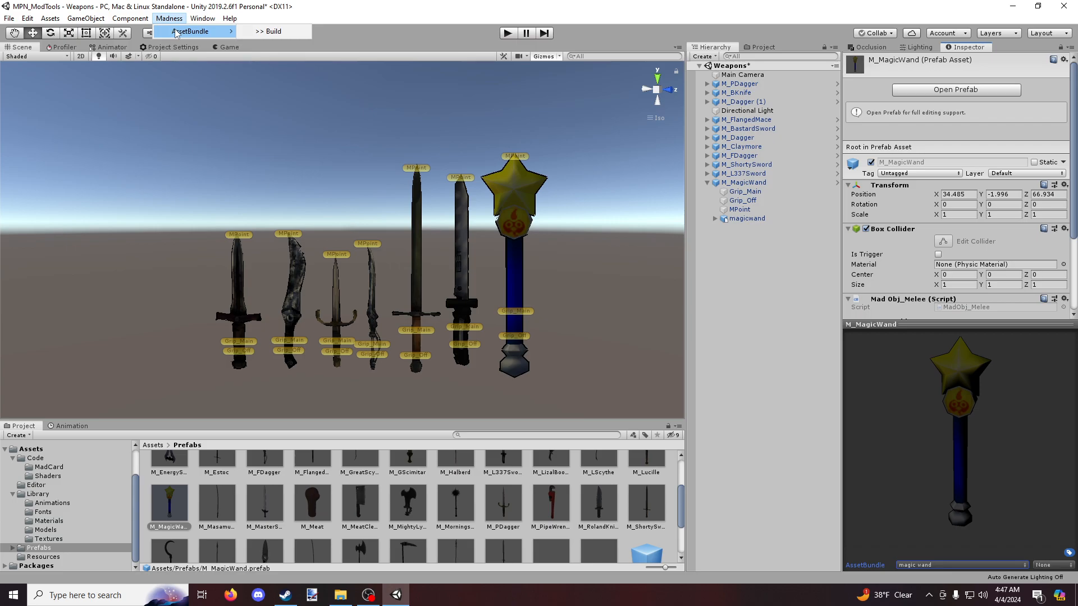
pyautogui.click(273, 31)
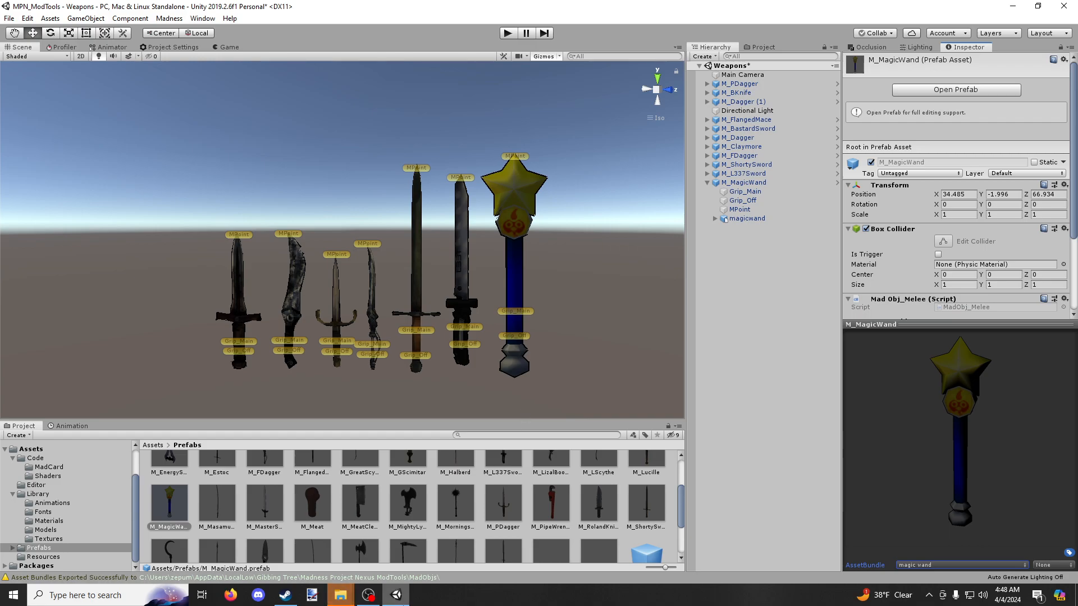
# Switch to the MadObjs folder in File Explorer, widen its window and select the exported magic wand.mobj file
pyautogui.click(340, 595)
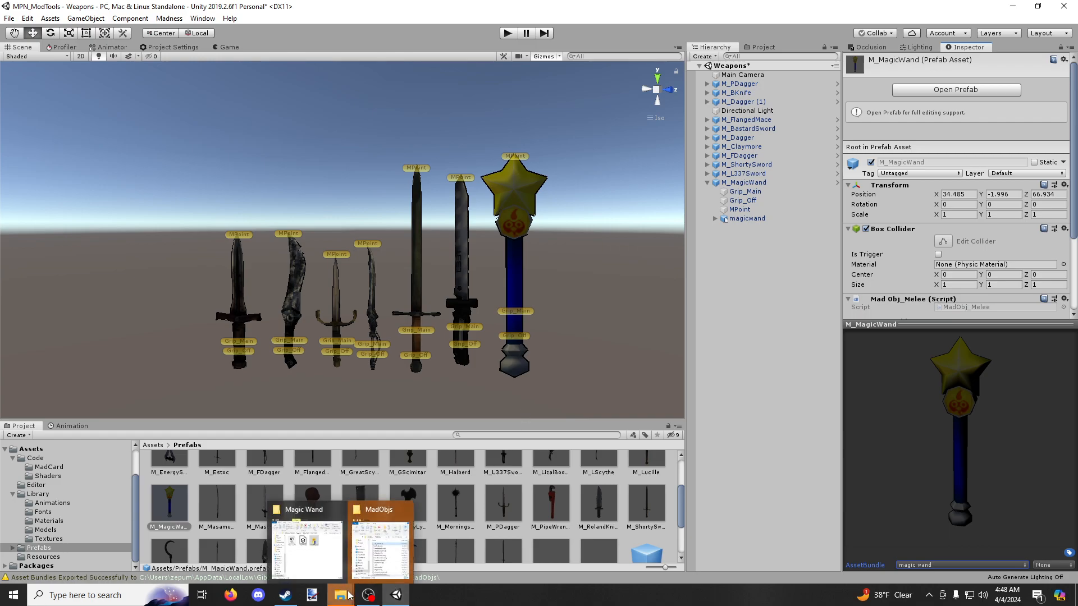
pyautogui.click(375, 571)
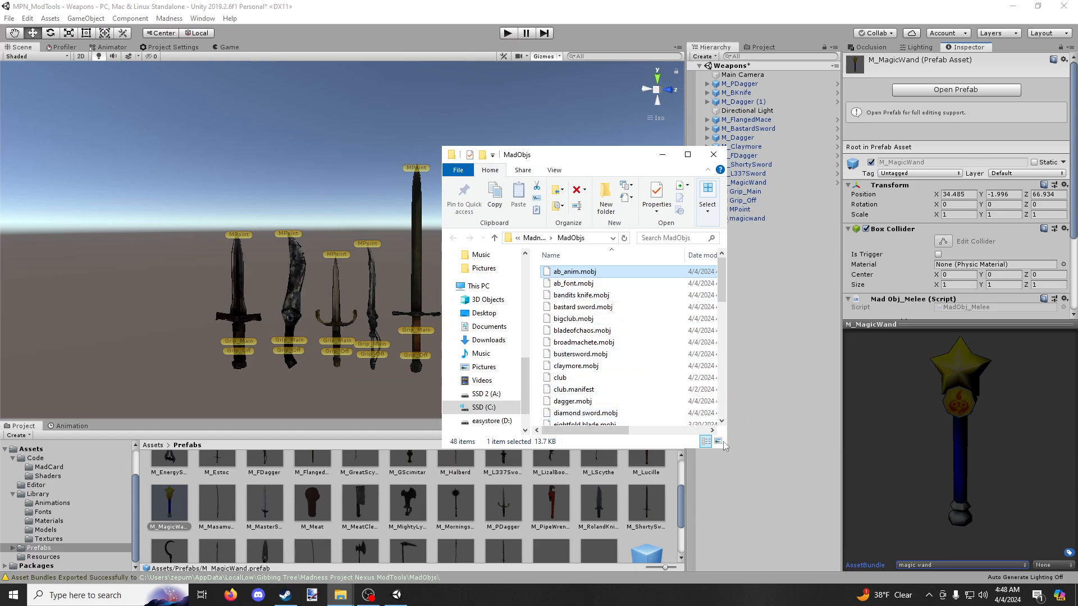
pyautogui.moveTo(727, 444); pyautogui.dragTo(840, 448)
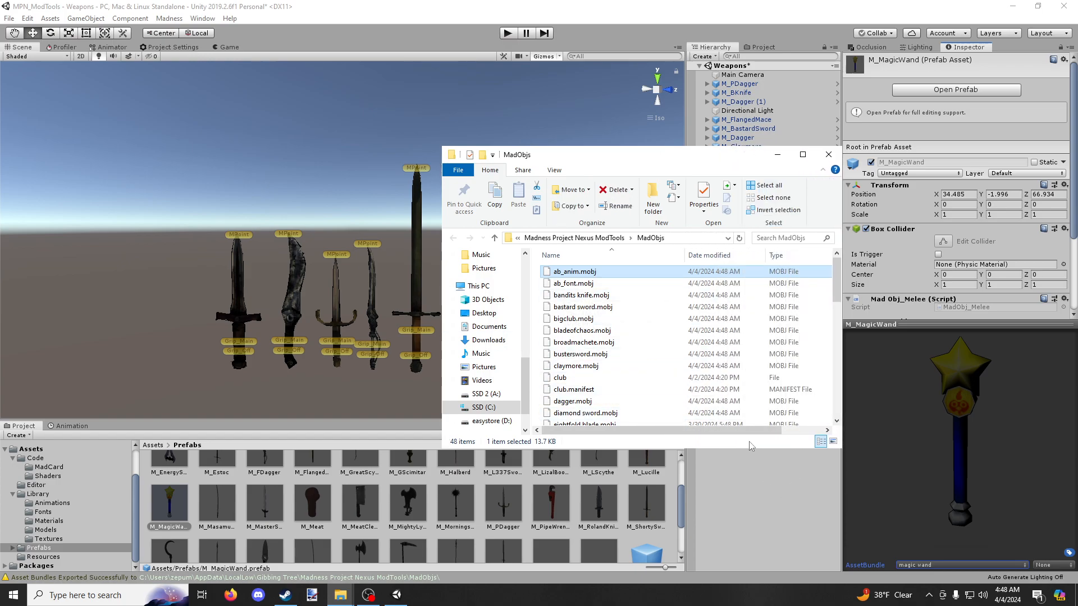
pyautogui.scroll(-4, 600, 328)
pyautogui.scroll(-3, 602, 330)
pyautogui.click(603, 338)
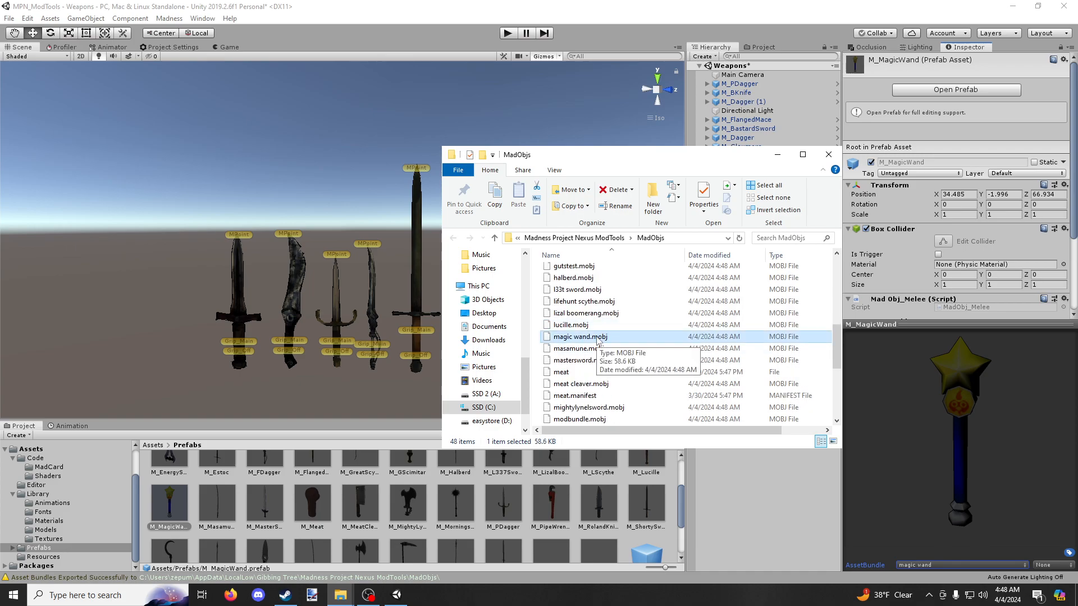
# Bring up the Magic Wand model folder's Explorer window and go to the Gibbing Tree folder in it
pyautogui.click(342, 600)
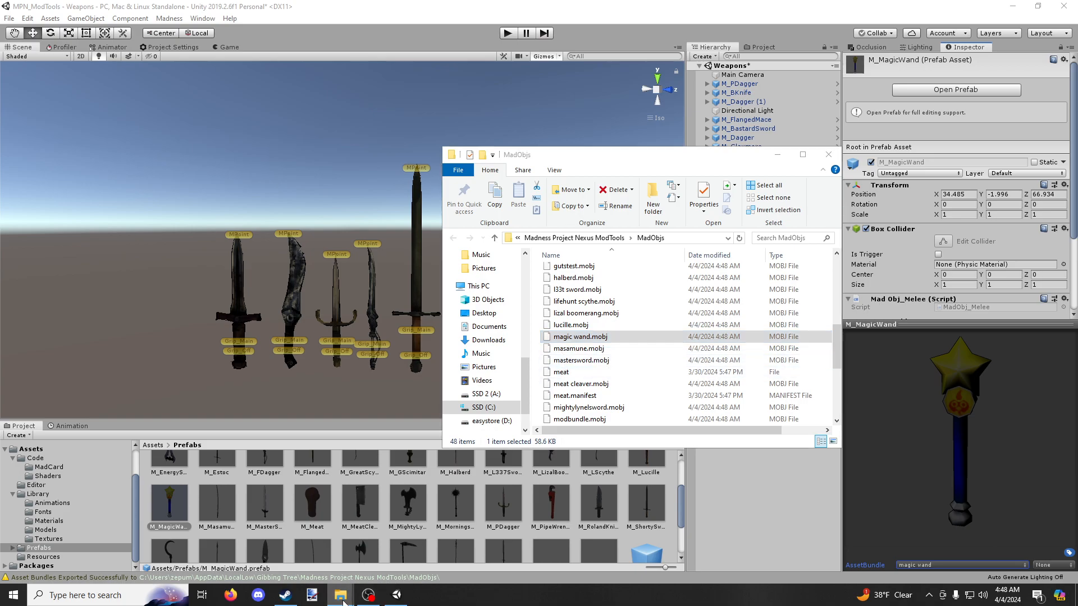
pyautogui.click(295, 556)
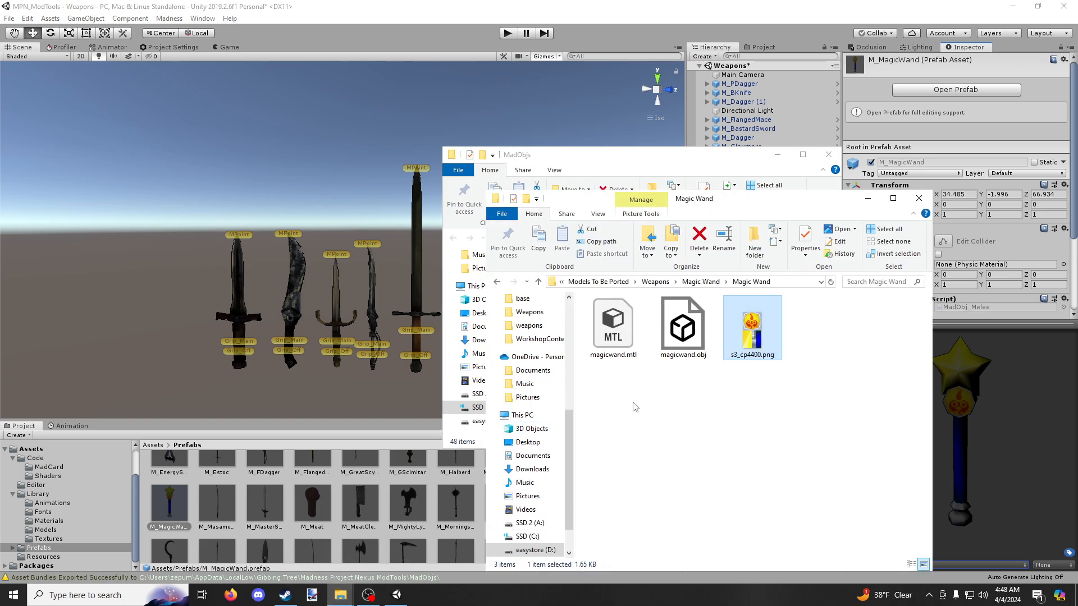
pyautogui.click(678, 402)
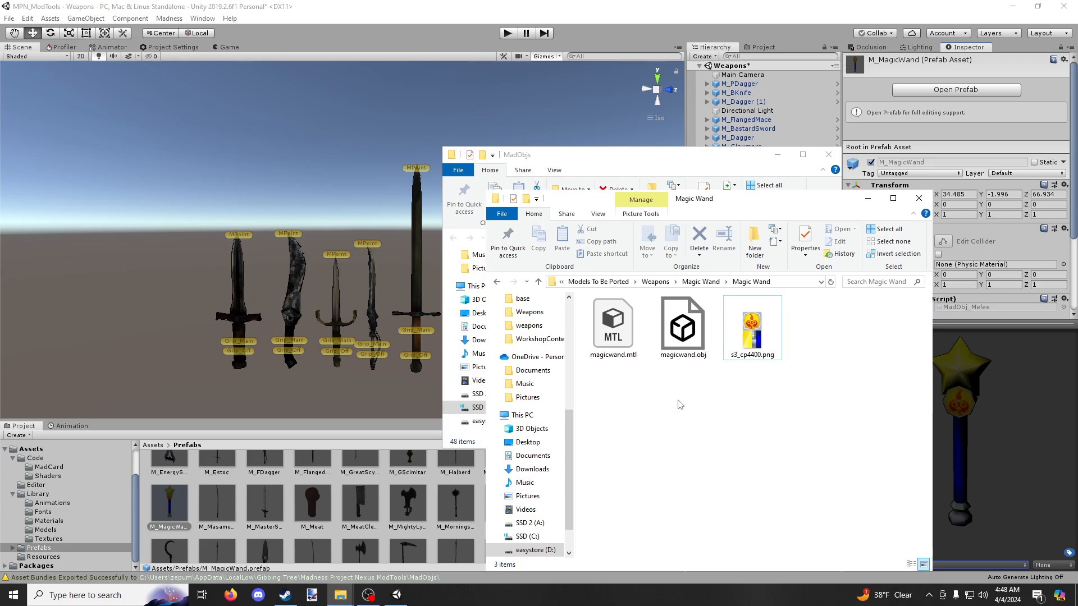
pyautogui.scroll(3, 547, 370)
pyautogui.scroll(4, 550, 371)
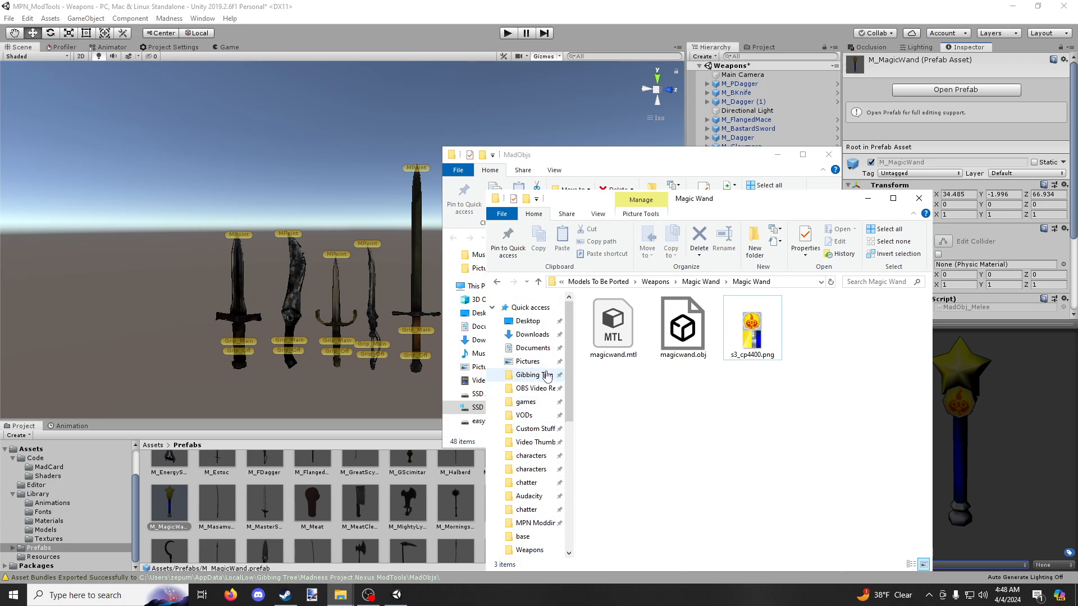
pyautogui.click(548, 374)
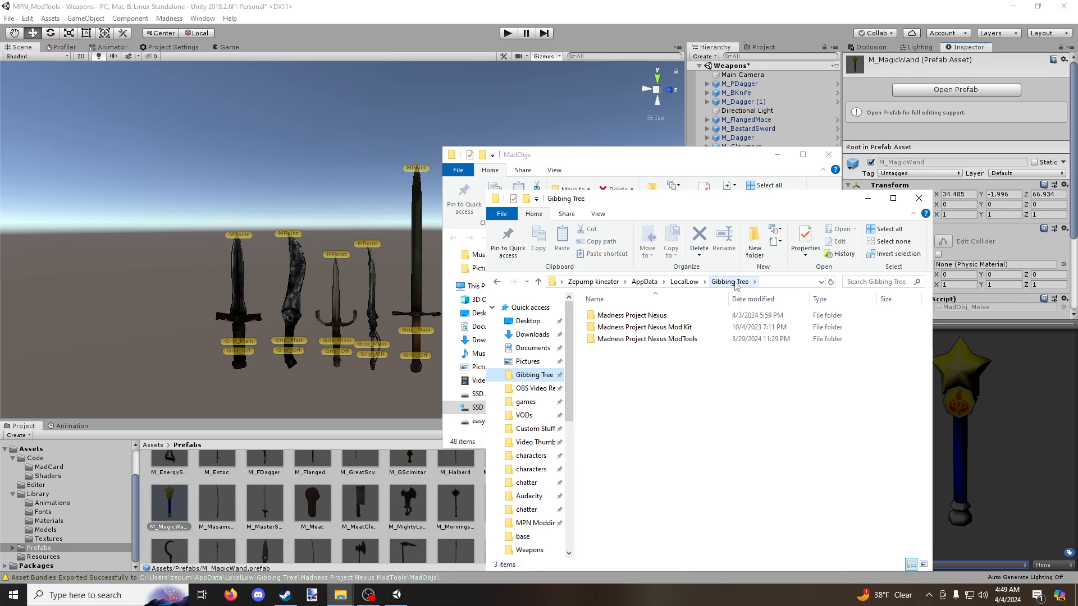
pyautogui.press('super')
pyautogui.write('appdat')
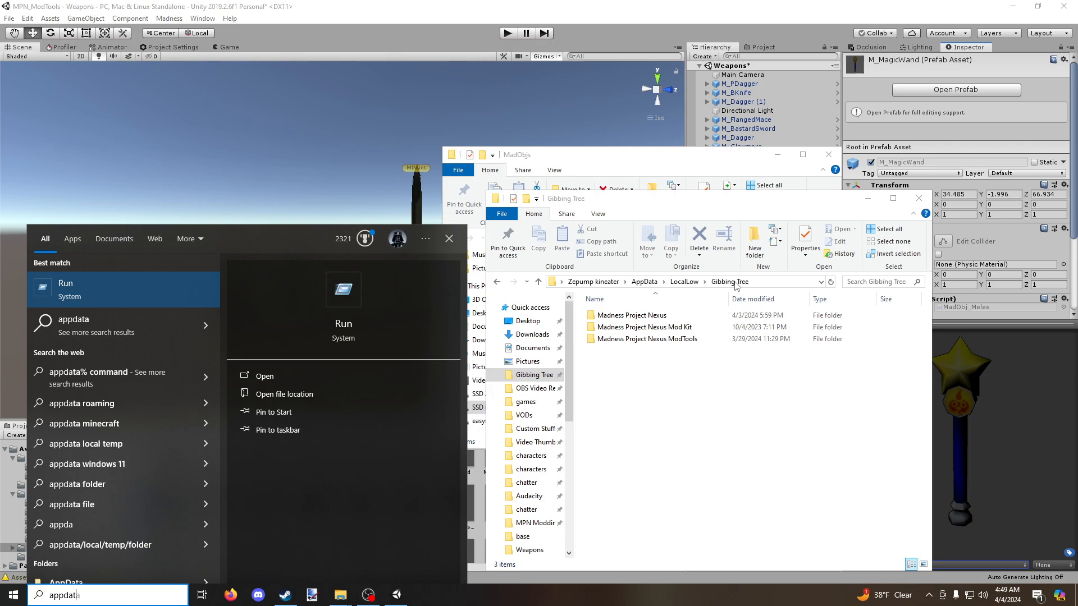
pyautogui.write('a')
pyautogui.press('BackSpace')
pyautogui.press('BackSpace')
pyautogui.press('BackSpace')
pyautogui.press('BackSpace')
pyautogui.press('BackSpace')
pyautogui.press('BackSpace')
pyautogui.press('BackSpace')
# Launch the Windows Run dialog and open the appdata folder from it
pyautogui.write('run')
pyautogui.press('Return')
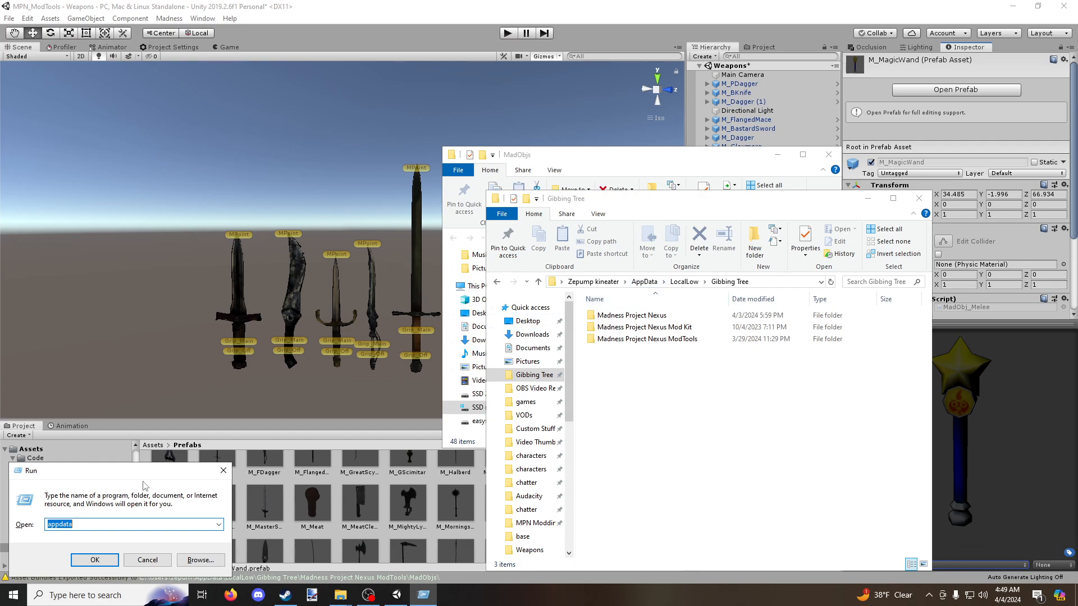
pyautogui.moveTo(155, 472); pyautogui.dragTo(534, 251)
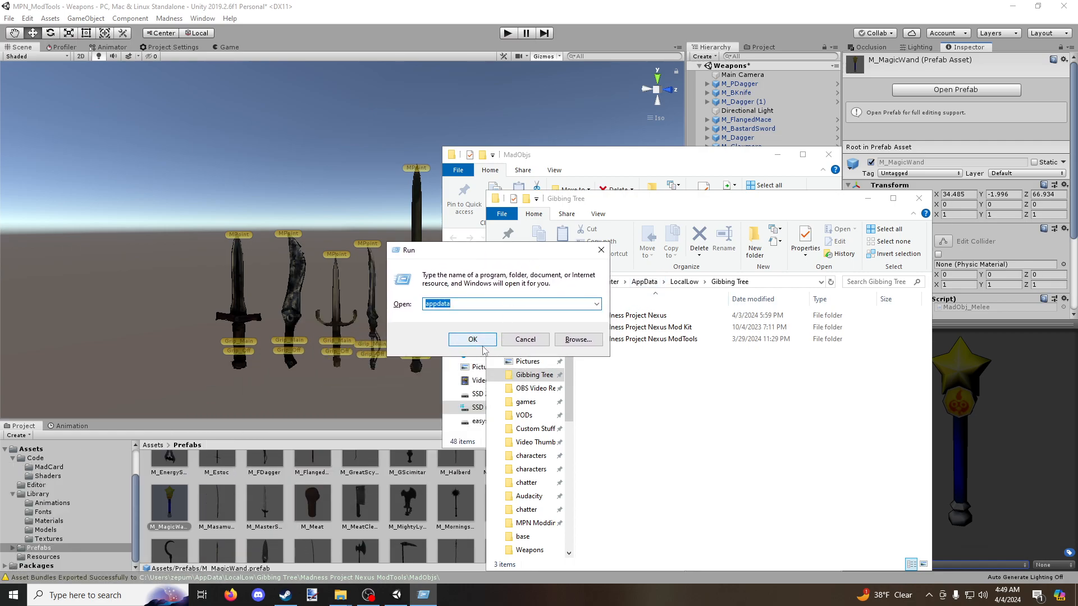
pyautogui.click(473, 339)
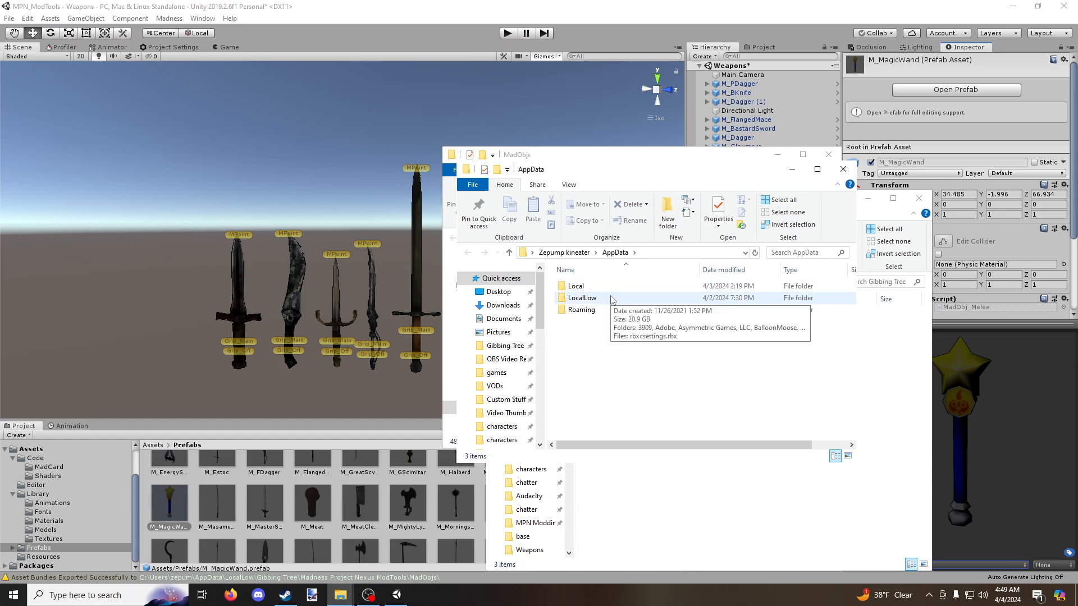
# Browse from AppData through LocalLow to the Gibbing Tree folder, and close this extra window
pyautogui.doubleClick(612, 299)
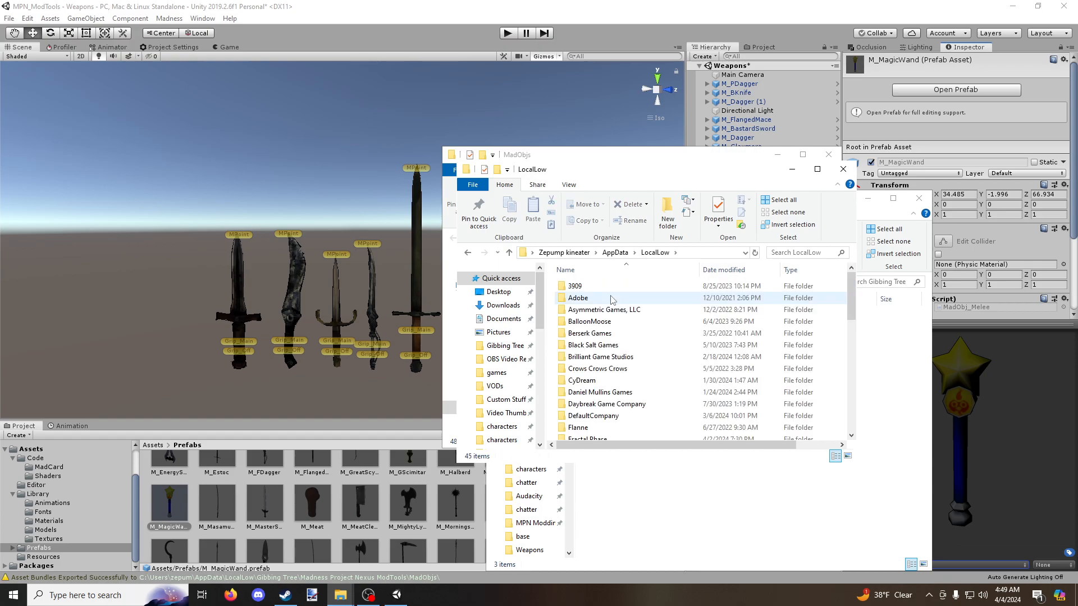
pyautogui.scroll(-3, 612, 299)
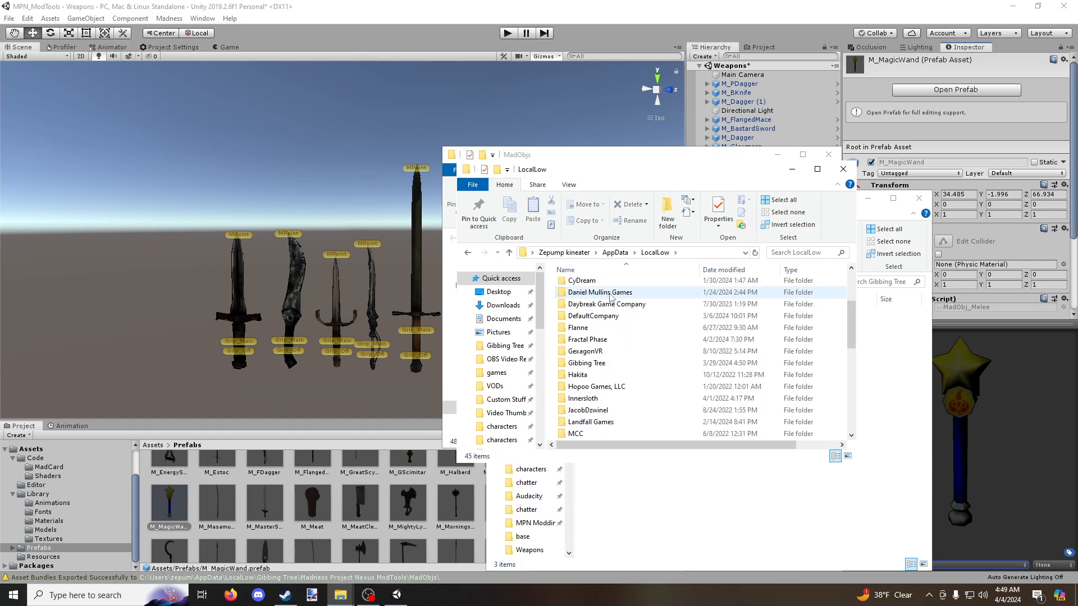
pyautogui.doubleClick(601, 363)
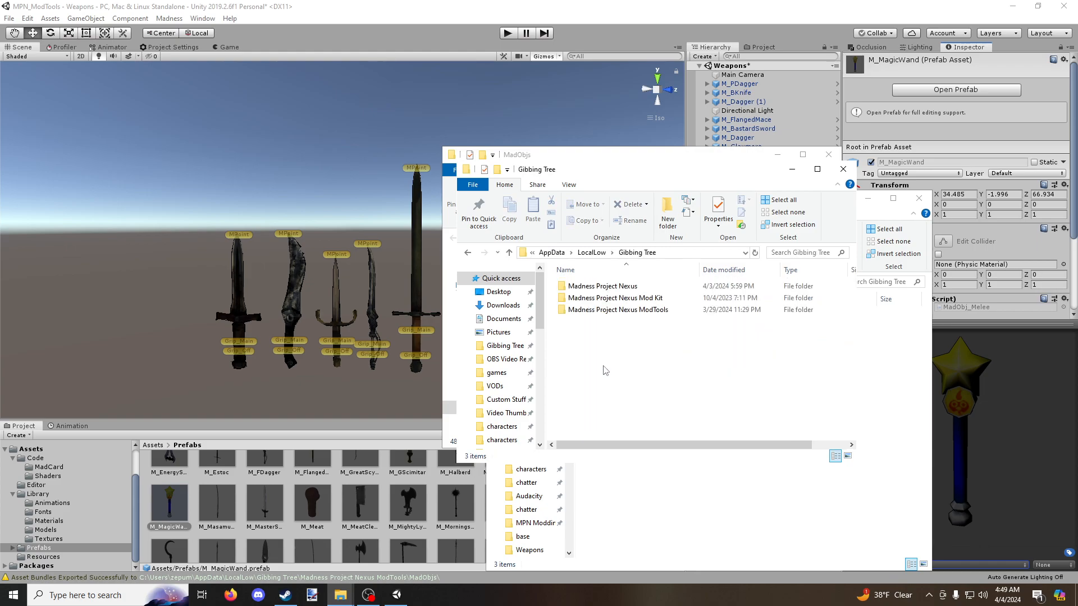
pyautogui.click(842, 170)
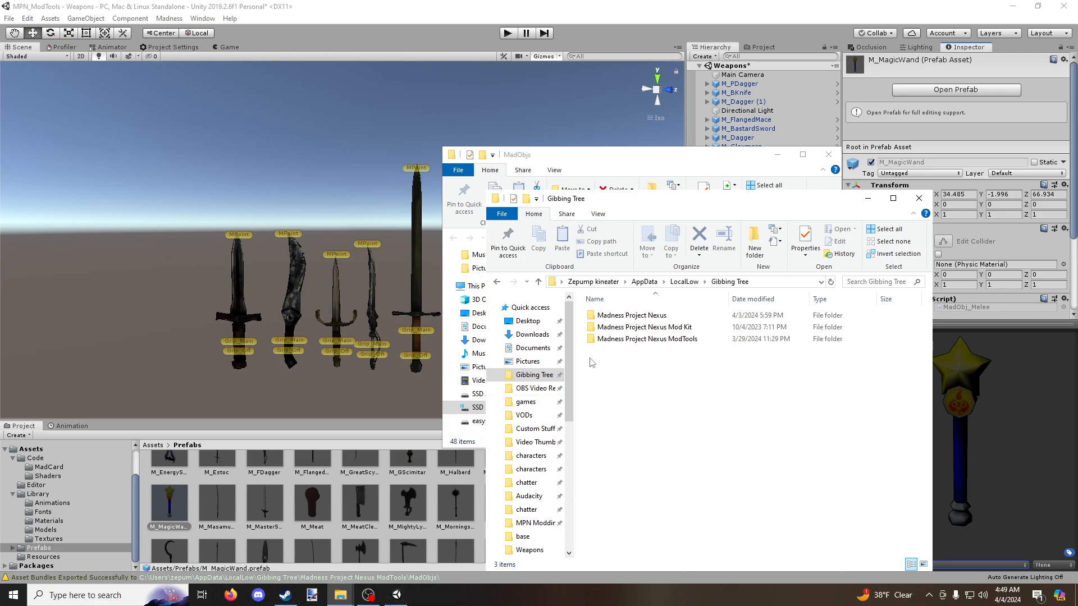
# Create a new folder named "Magic Wand" in the Mods folder of Madness Project Nexus
pyautogui.doubleClick(623, 319)
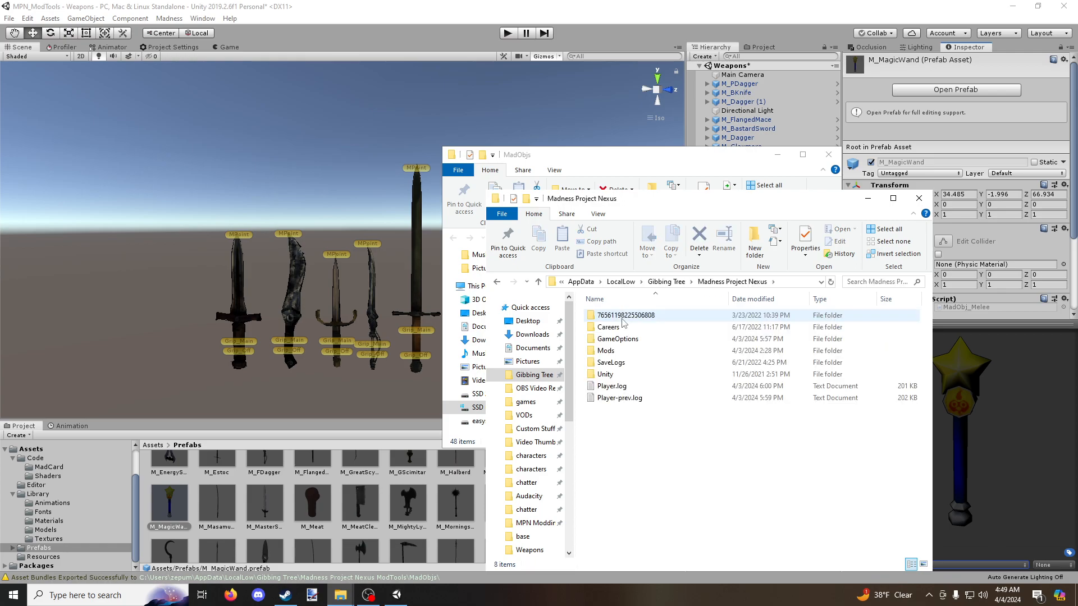
pyautogui.doubleClick(606, 351)
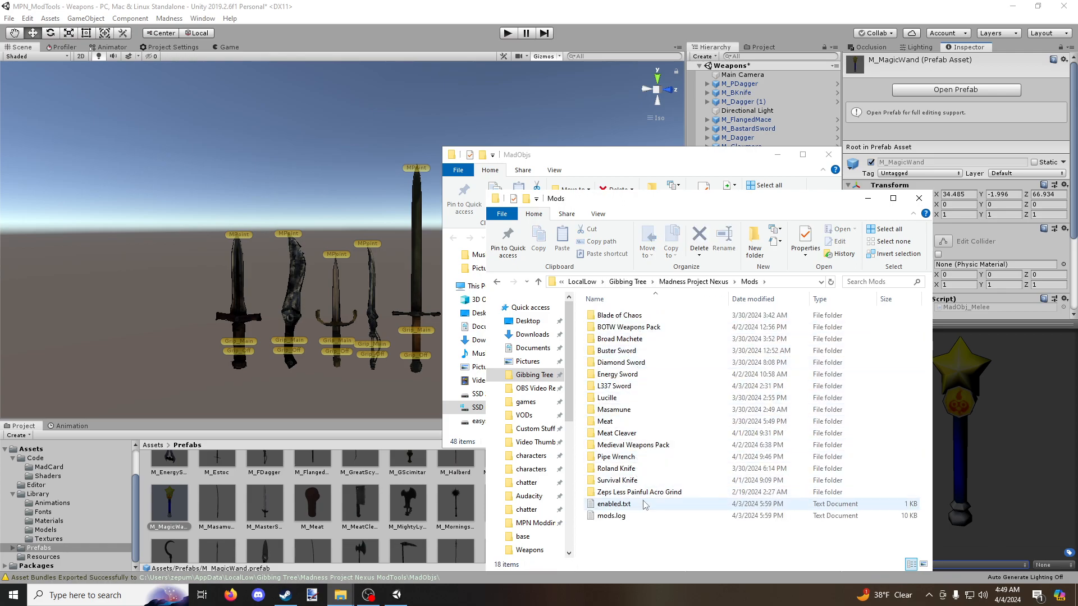
pyautogui.rightClick(633, 548)
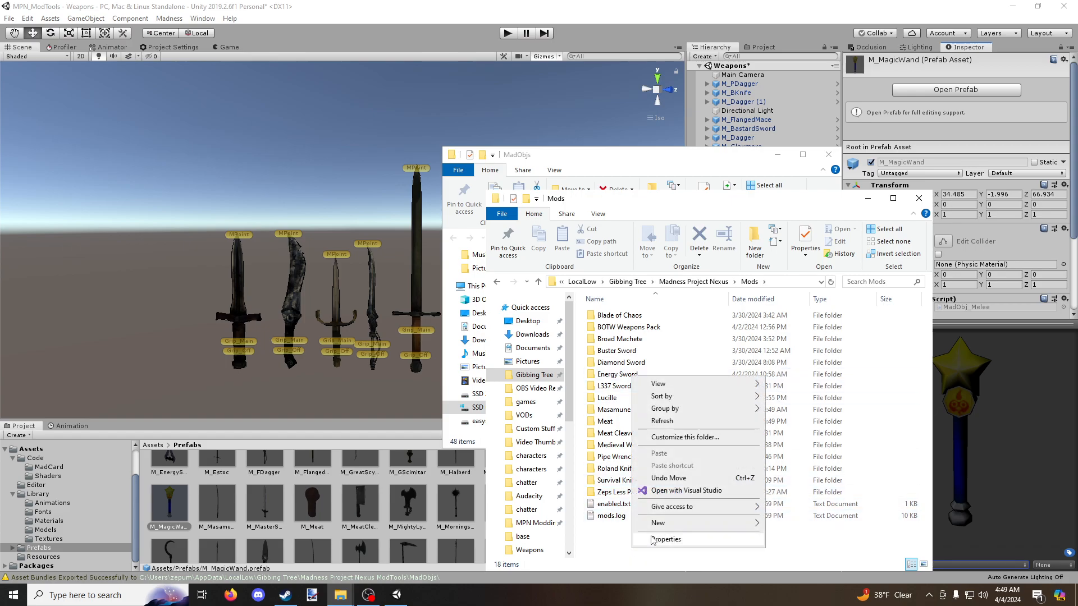
pyautogui.moveTo(674, 522)
pyautogui.click(831, 446)
pyautogui.write('Magic Wand')
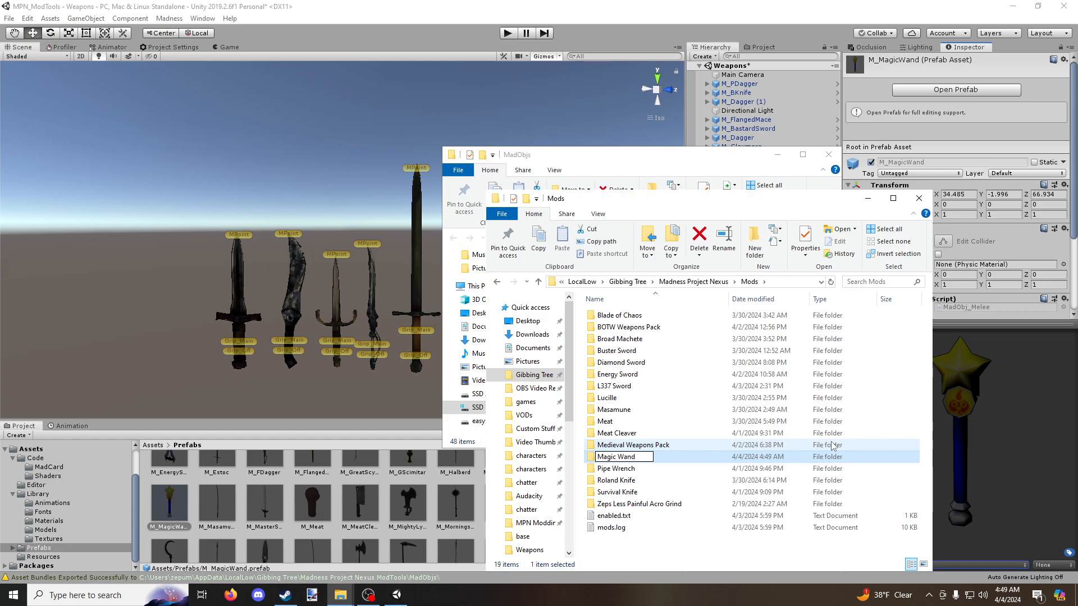
pyautogui.press('Return')
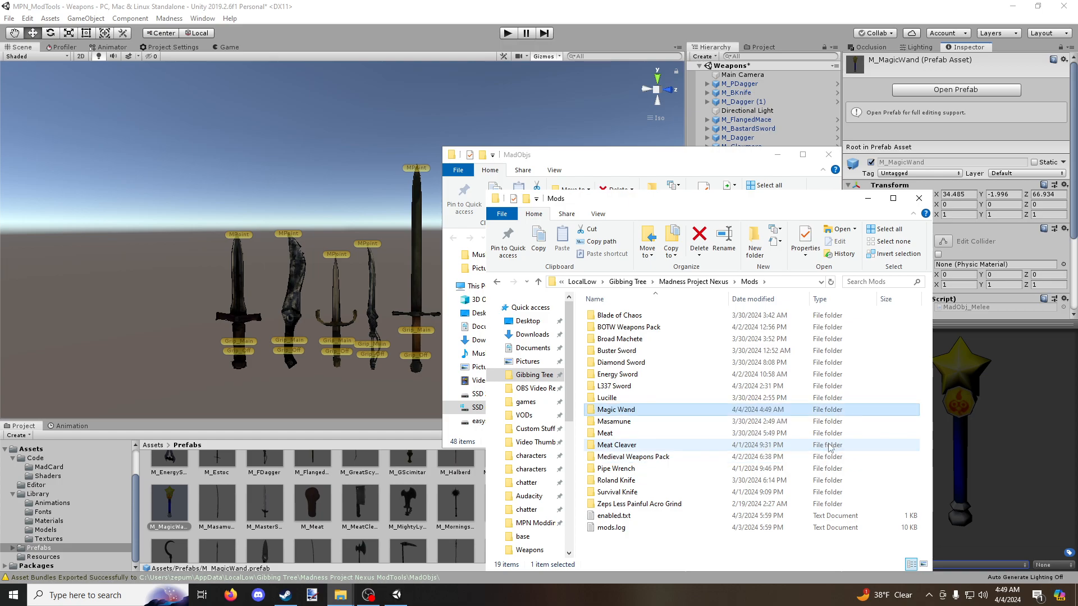
# Copy info.txt and Masamune.txt from the Masamune mod folder into the Magic Wand folder
pyautogui.doubleClick(614, 422)
pyautogui.click(609, 315)
pyautogui.keyDown('ctrl'); pyautogui.click(617, 339); pyautogui.keyUp('ctrl')
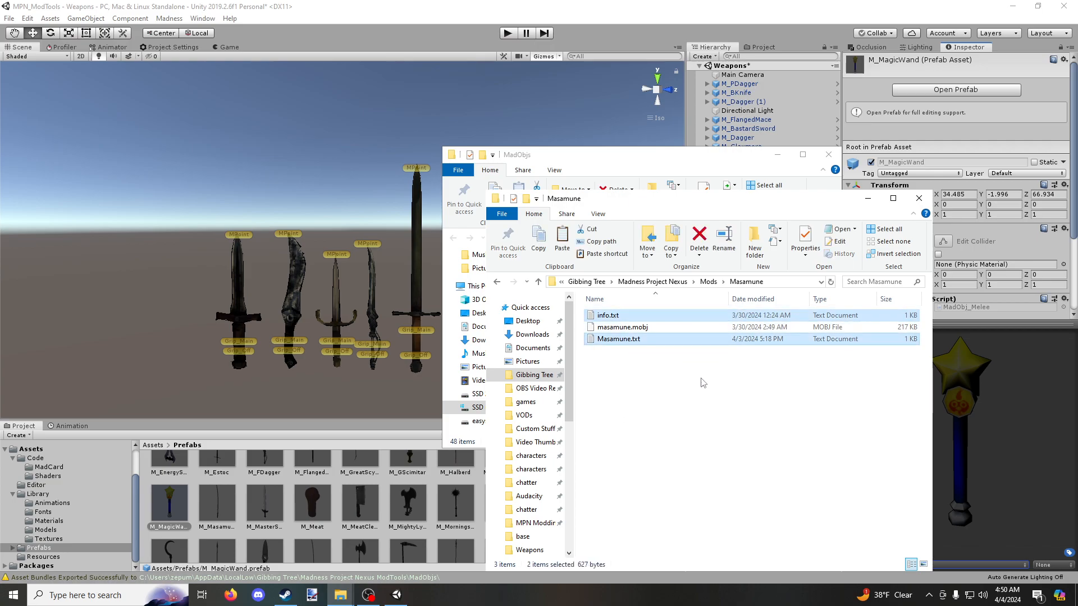
pyautogui.press('BackSpace')
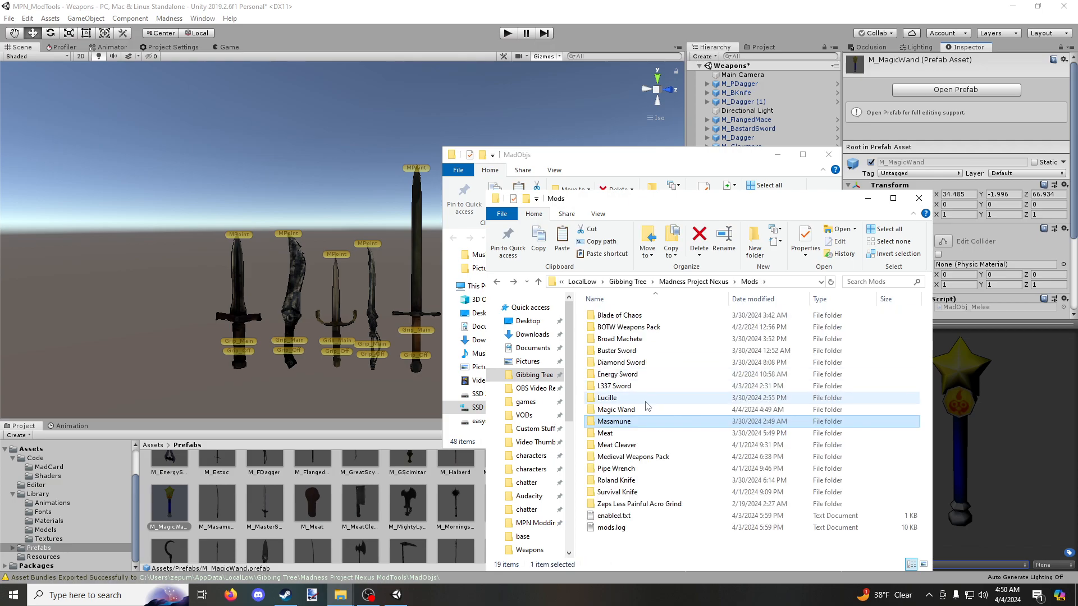
pyautogui.doubleClick(625, 410)
pyautogui.hotkey('ctrl', 'v')
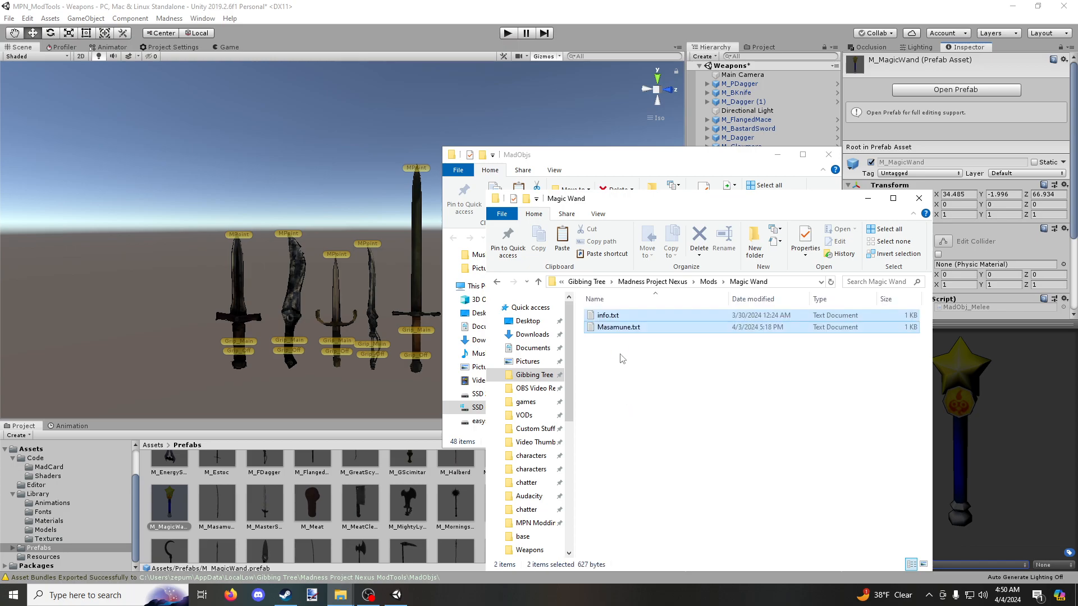
# Copy magic wand.mobj from the MadObjs folder into the Magic Wand mod folder
pyautogui.click(599, 169)
pyautogui.hotkey('ctrl', 'c')
pyautogui.click(634, 452)
pyautogui.hotkey('ctrl', 'v')
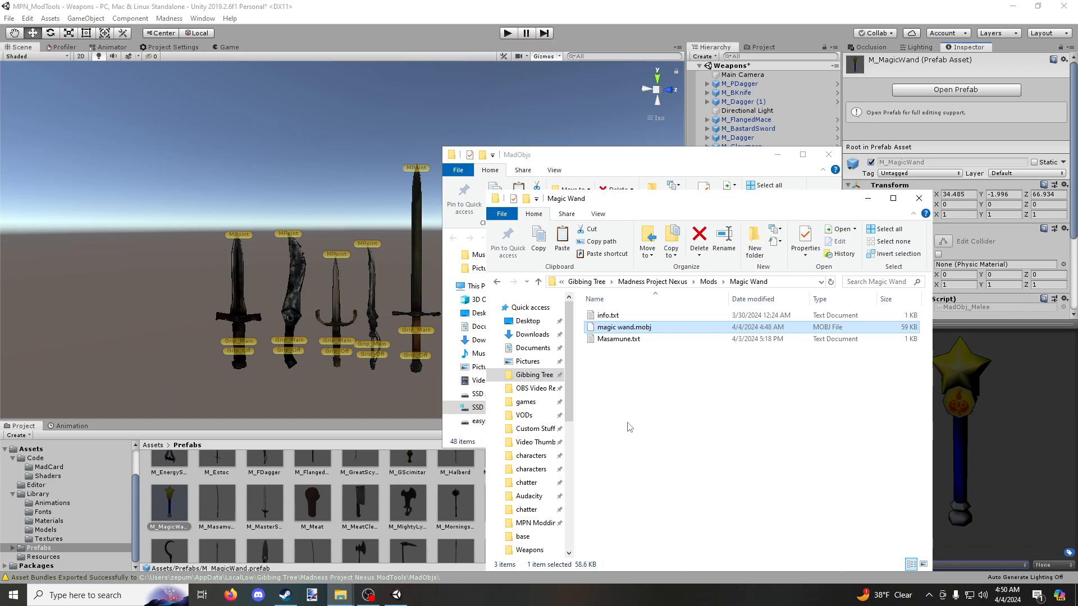
pyautogui.click(628, 427)
# In info.txt, set the Name to "Magic Wand" and the Description to "This is a test weapon! For tutorial purposes!"
pyautogui.doubleClick(620, 317)
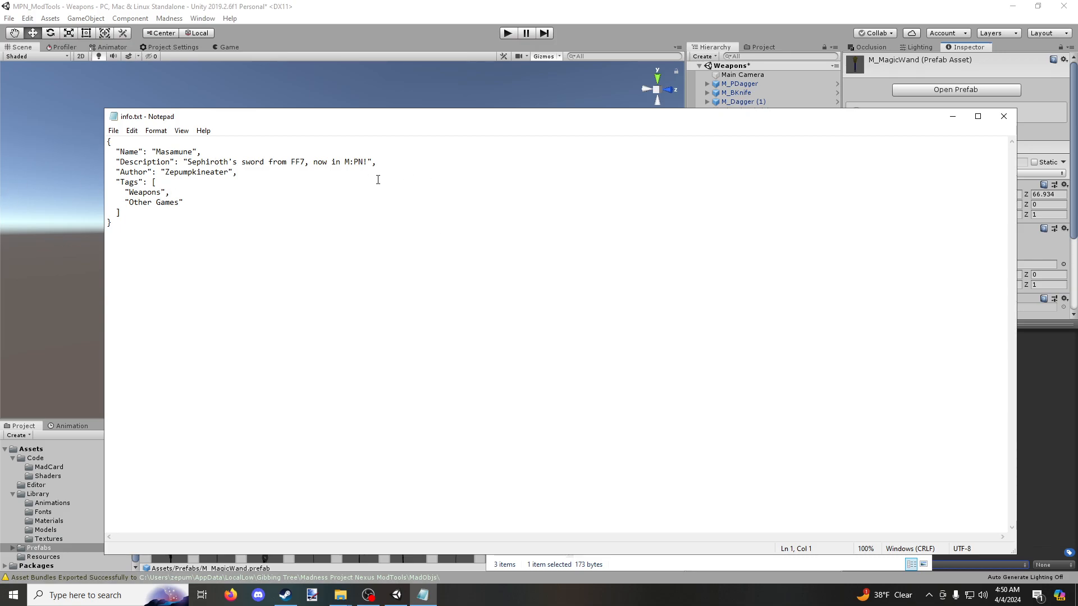
pyautogui.moveTo(155, 153); pyautogui.dragTo(192, 151)
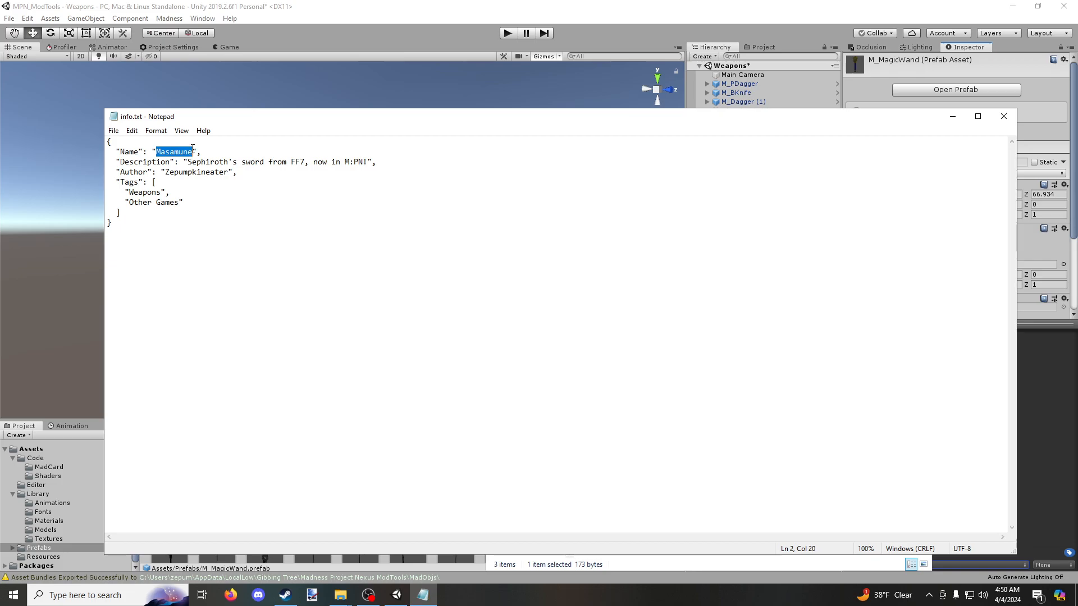
pyautogui.write('Magic Wand')
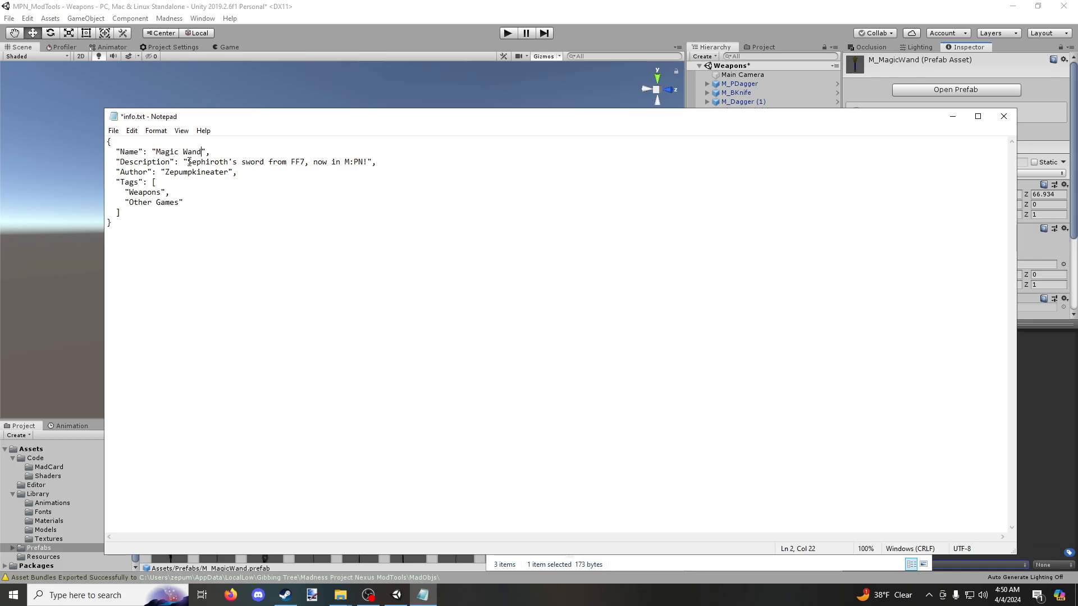
pyautogui.moveTo(188, 162); pyautogui.dragTo(363, 160)
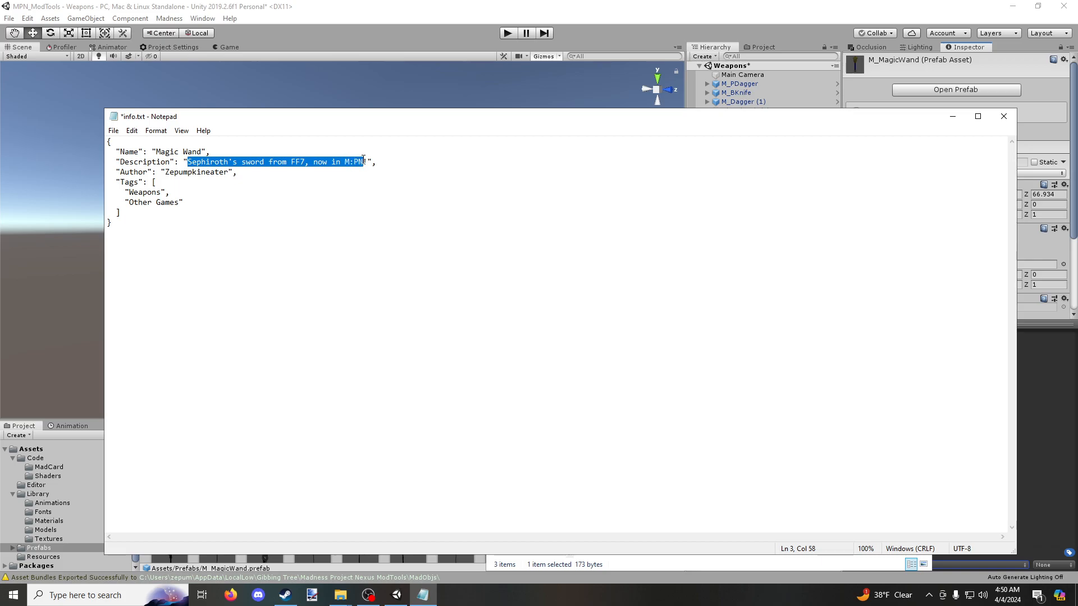
pyautogui.write('This is a test weapon')
pyautogui.write(' For t')
pyautogui.press('BackSpace')
pyautogui.press('BackSpace')
pyautogui.press('BackSpace')
pyautogui.press('BackSpace')
pyautogui.write('or tutorial purposes!')
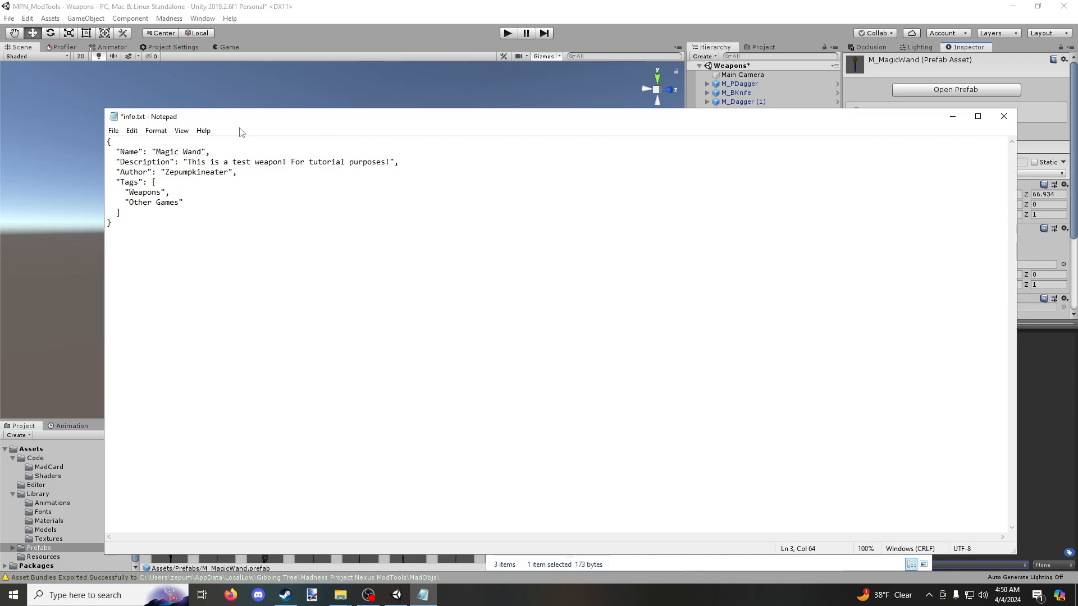
pyautogui.moveTo(165, 173); pyautogui.dragTo(226, 172)
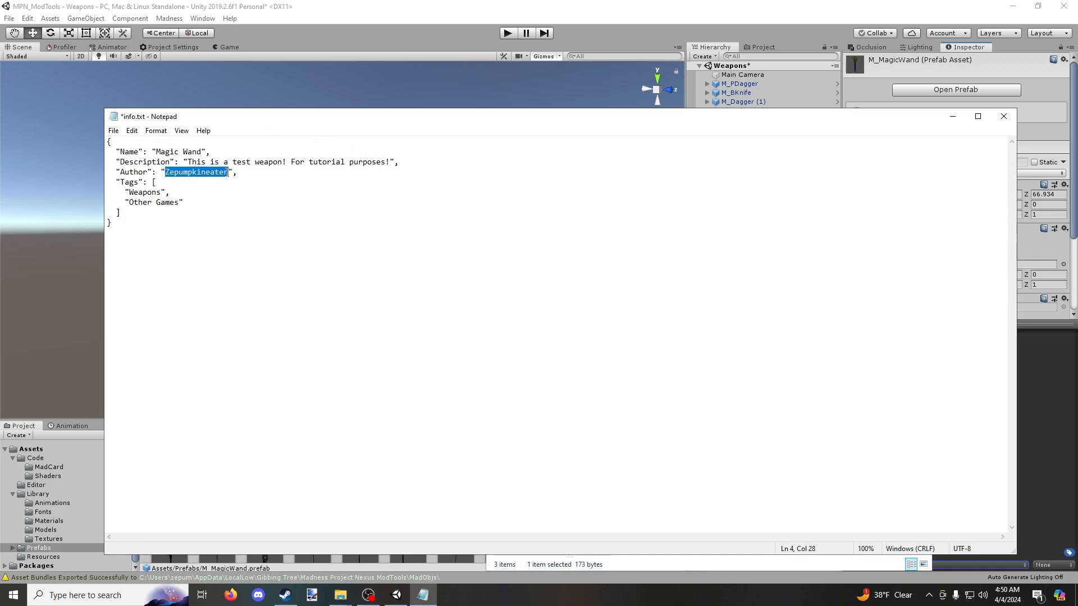
pyautogui.write('Fart')
pyautogui.press('BackSpace')
pyautogui.press('BackSpace')
pyautogui.press('BackSpace')
pyautogui.press('BackSpace')
pyautogui.write('Zepumpkineater')
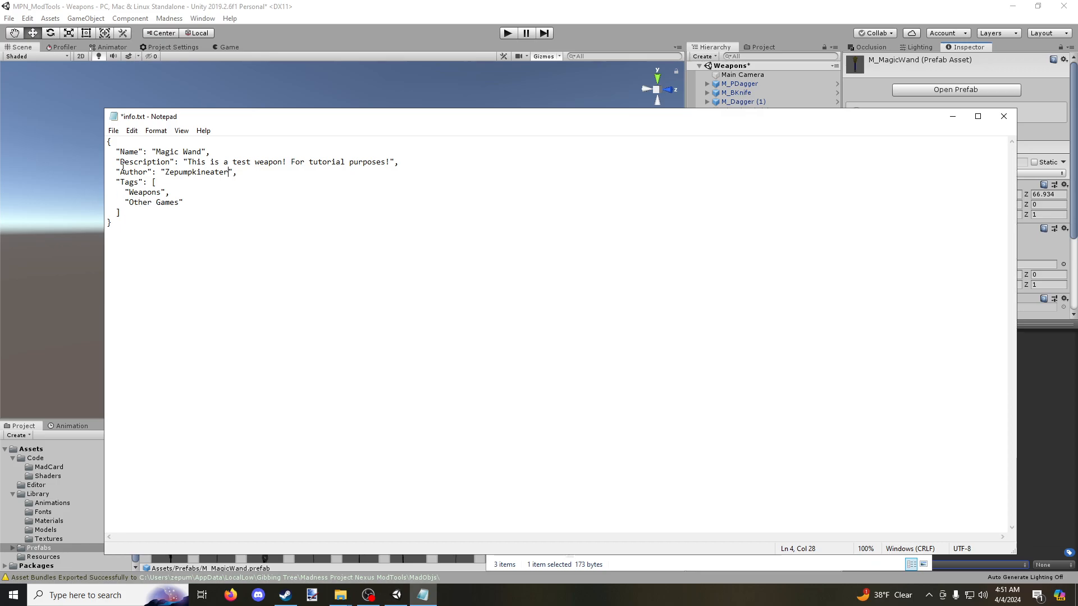
# Save the edited info.txt and close it
pyautogui.click(113, 130)
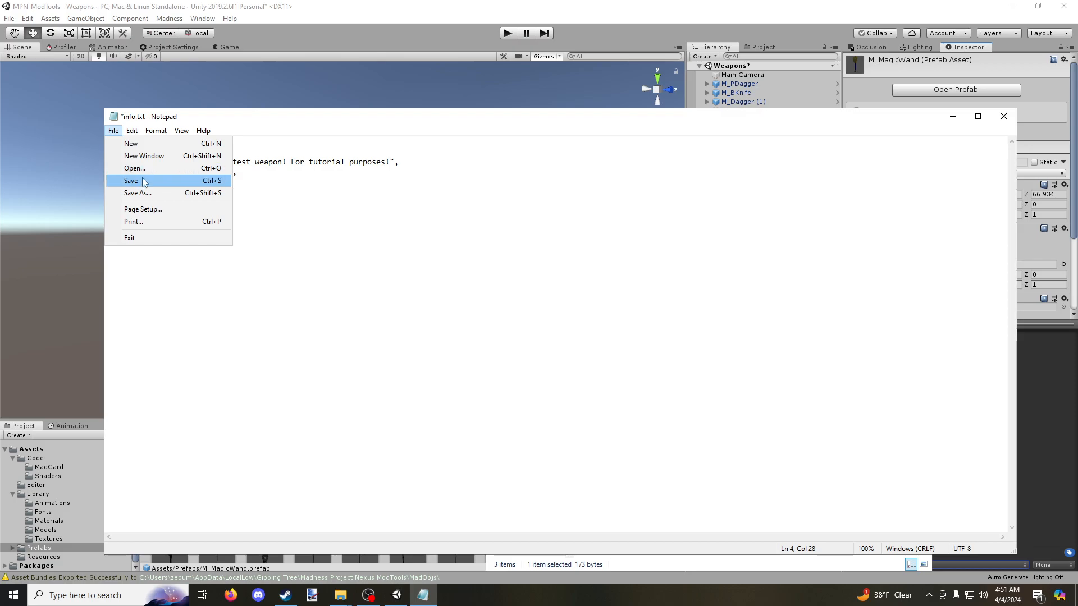
pyautogui.click(132, 181)
pyautogui.hotkey('alt', 'F4')
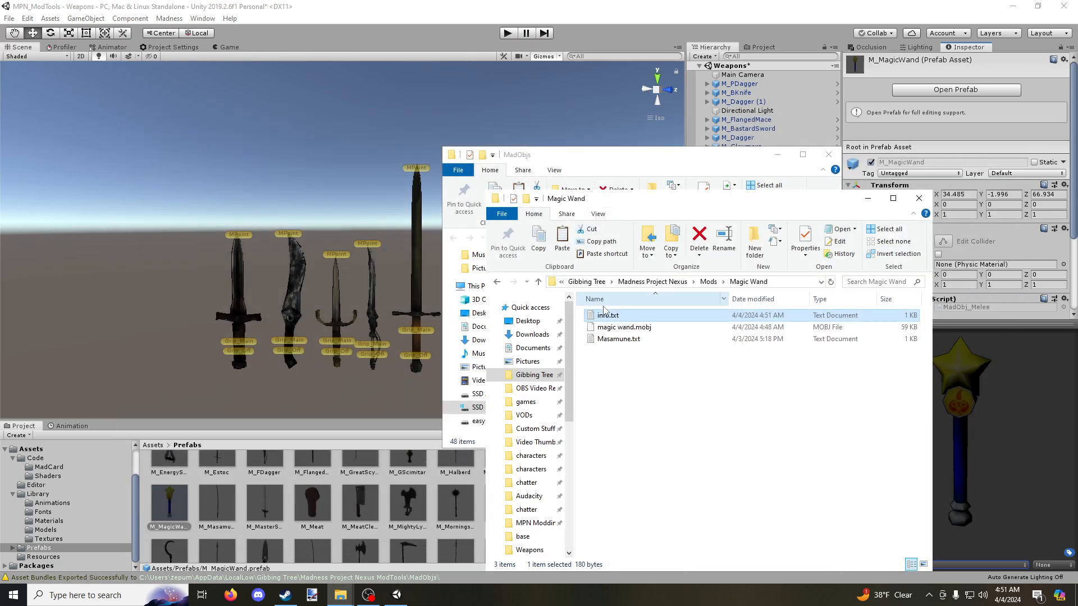
# In Masamune.txt, set Root to M_Bat and both Filename and ObjRef to M_MagicWand, checking the weapon object's name in Unity
pyautogui.doubleClick(612, 342)
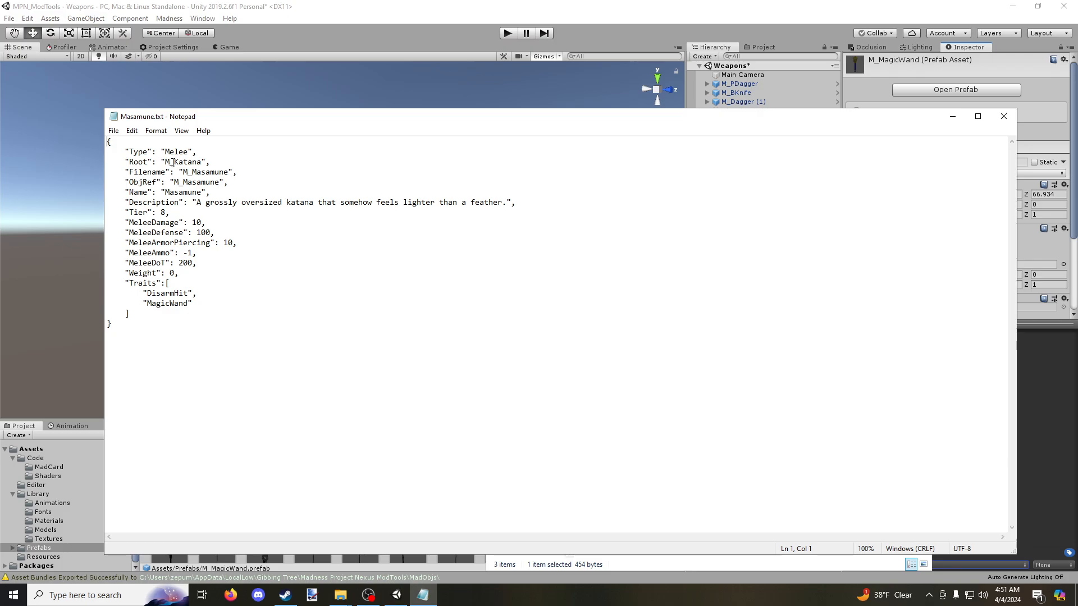
pyautogui.moveTo(174, 163); pyautogui.dragTo(201, 162)
pyautogui.write('Bat')
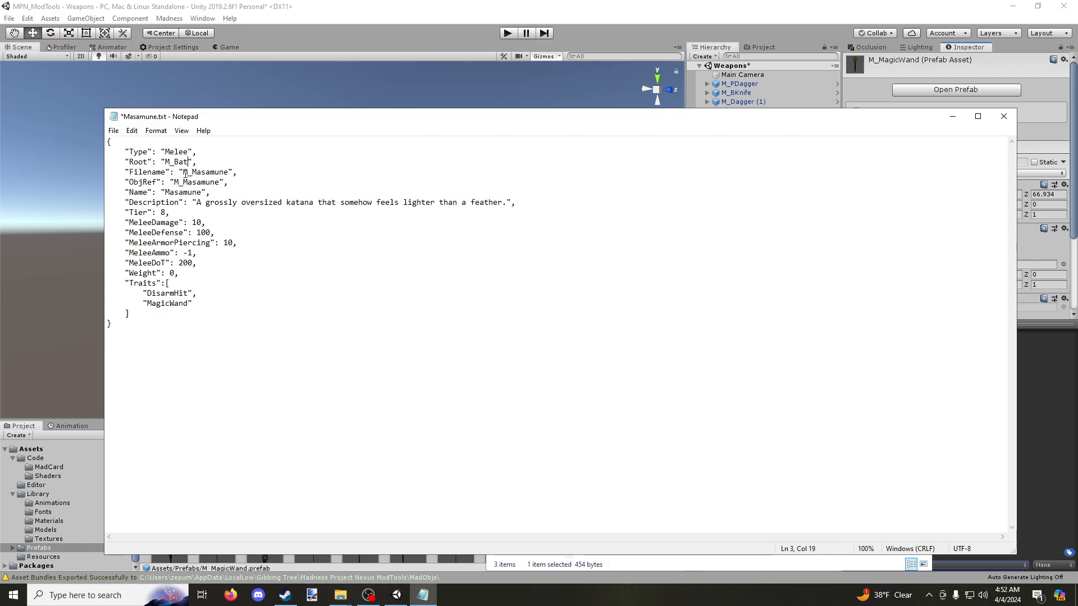
pyautogui.moveTo(191, 173); pyautogui.dragTo(228, 173)
pyautogui.write('MagicWand')
pyautogui.moveTo(185, 172); pyautogui.dragTo(220, 182)
pyautogui.hotkey('ctrl', 'v')
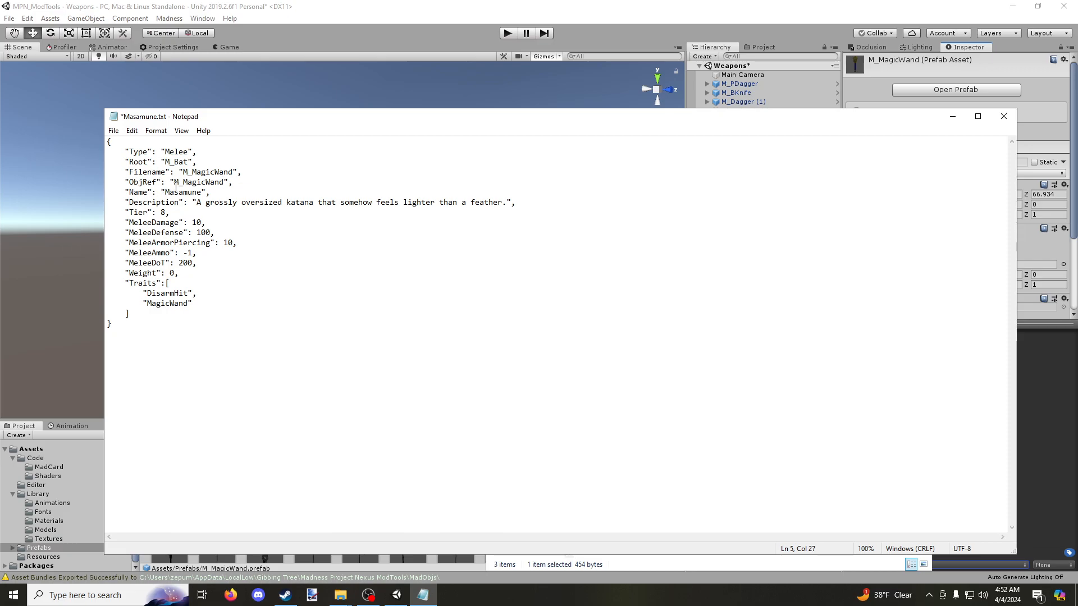
pyautogui.click(550, 84)
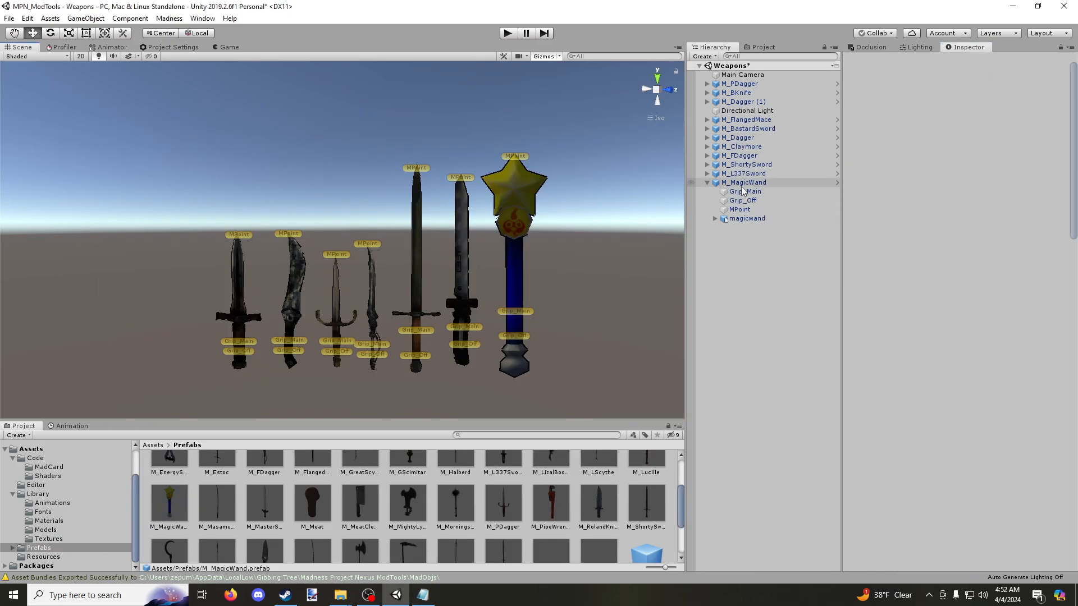
pyautogui.click(742, 183)
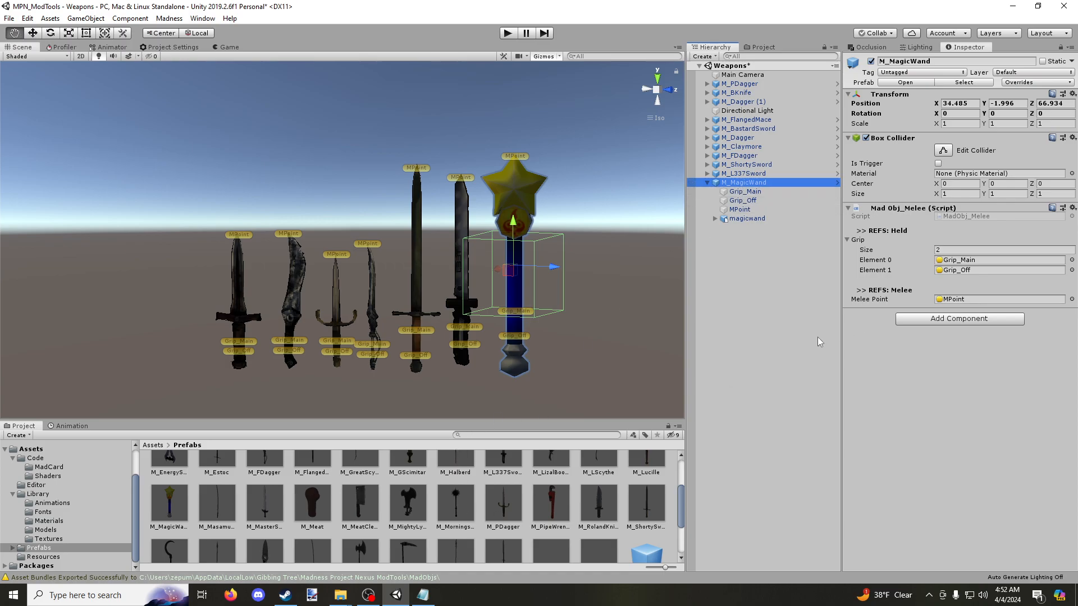
pyautogui.hotkey('alt', 'Tab')
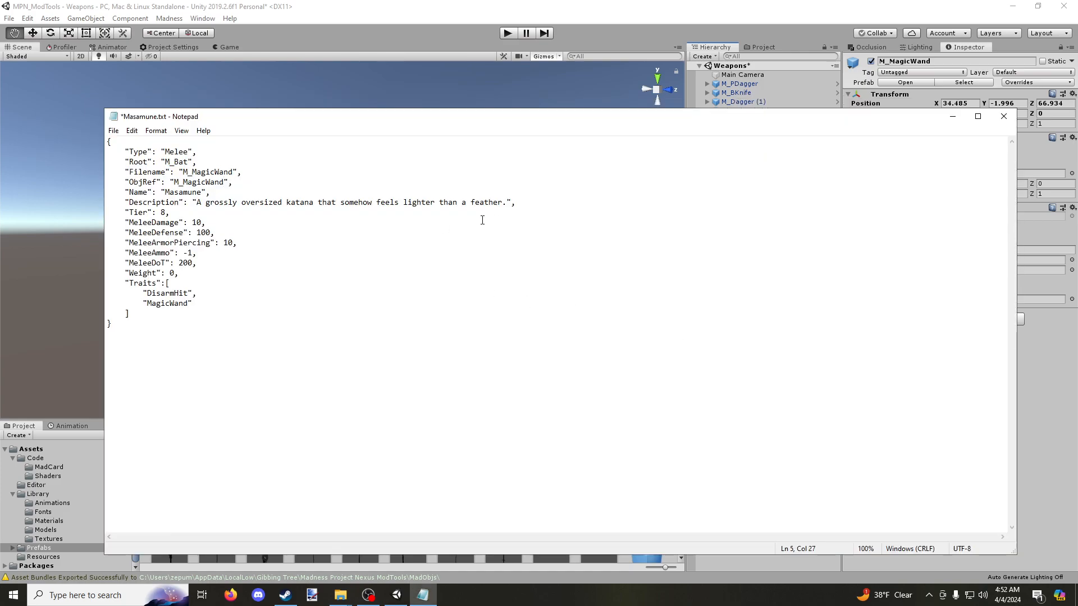
# Set Name to "Magic Wand" and Description to "It's just a plastic magic wand. Why you would want to use this as a weapon, I have no idea."
pyautogui.moveTo(163, 193); pyautogui.dragTo(204, 192)
pyautogui.write('Magic Wand')
pyautogui.moveTo(197, 202); pyautogui.dragTo(504, 201)
pyautogui.write("It's just a plastic magic wand. Why you wo")
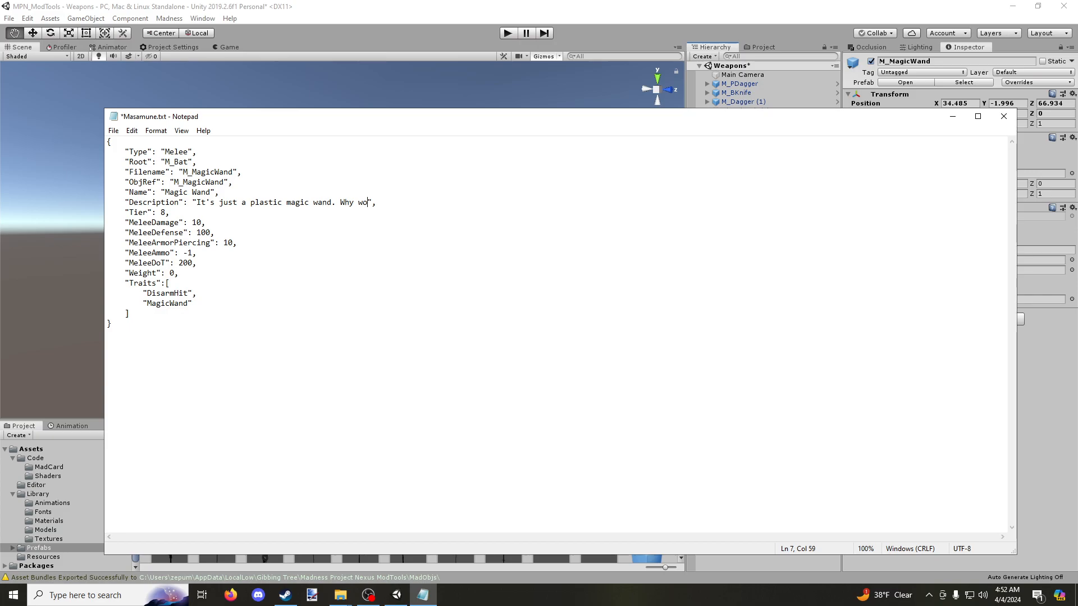
pyautogui.write('uld want to us')
pyautogui.write('e this as a weapo')
pyautogui.write('n, I have no idea')
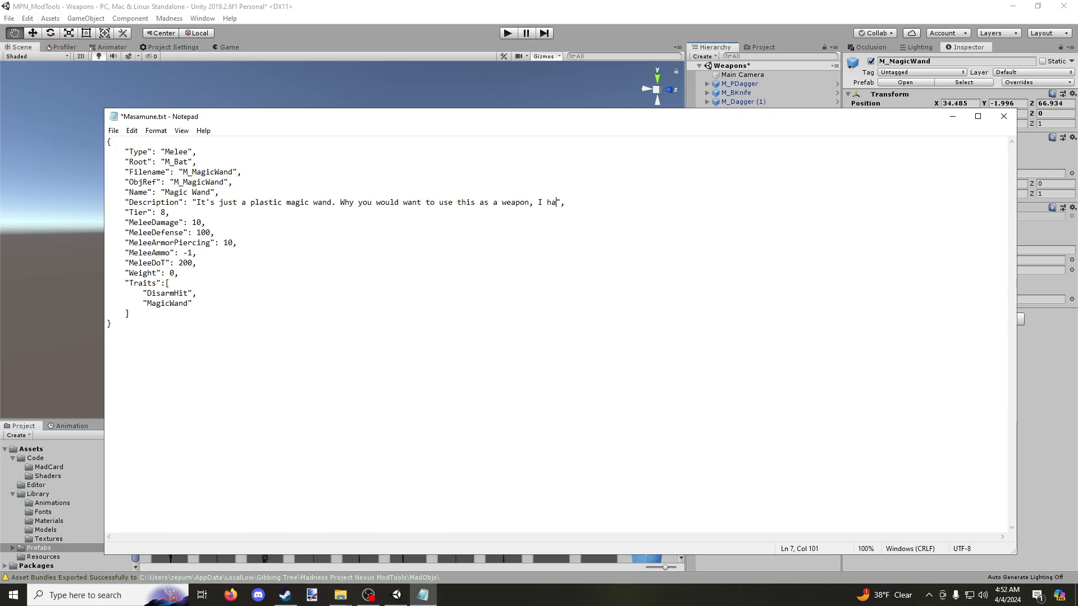
pyautogui.write('.')
# Set Tier, MeleeDamage and MeleeDefense to 1 each in the weapon's text file
pyautogui.click(167, 213)
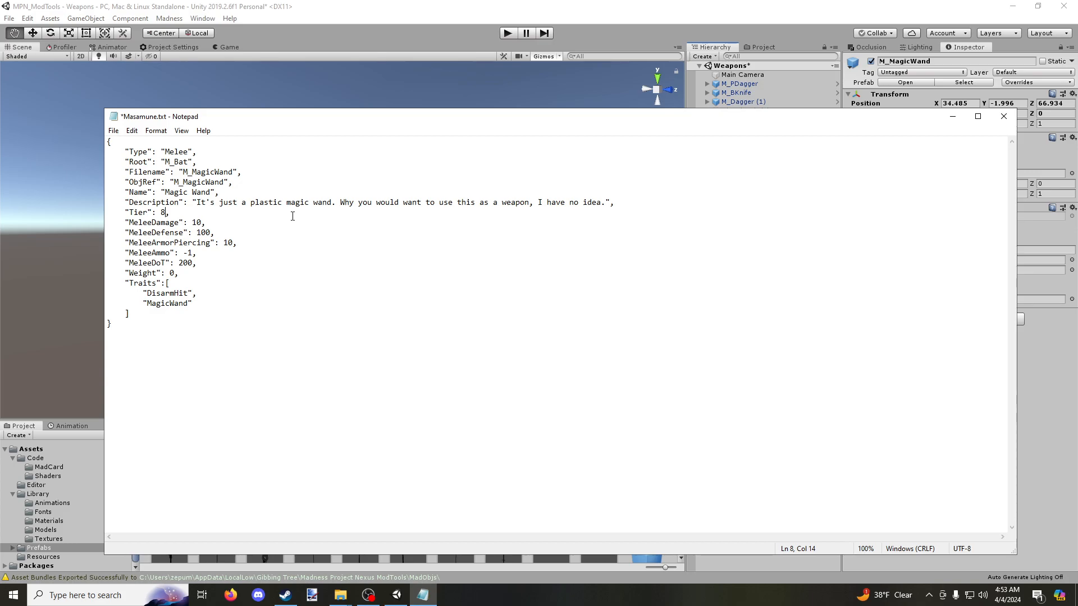
pyautogui.press('BackSpace')
pyautogui.write('0')
pyautogui.press('BackSpace')
pyautogui.write('1')
pyautogui.click(203, 222)
pyautogui.press('BackSpace')
pyautogui.click(211, 232)
pyautogui.press('BackSpace')
pyautogui.press('BackSpace')
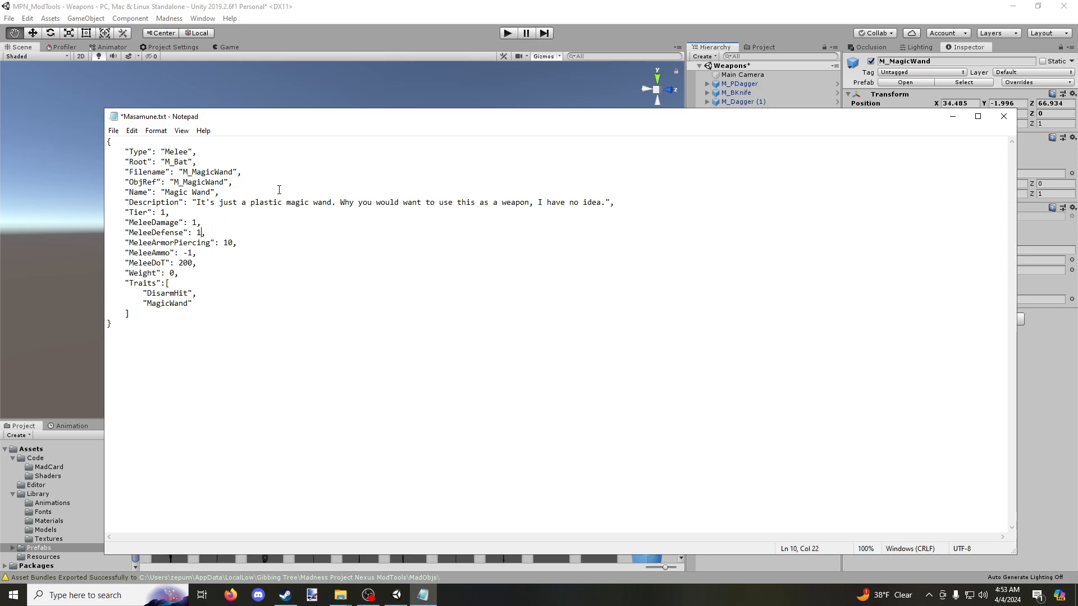
# Set MeleeArmorPiercing to 0 and MeleeAmmo to 50 in the weapon's text file
pyautogui.click(234, 243)
pyautogui.press('BackSpace')
pyautogui.press('BackSpace')
pyautogui.write('0')
pyautogui.press('BackSpace')
pyautogui.press('BackSpace')
pyautogui.write('50')
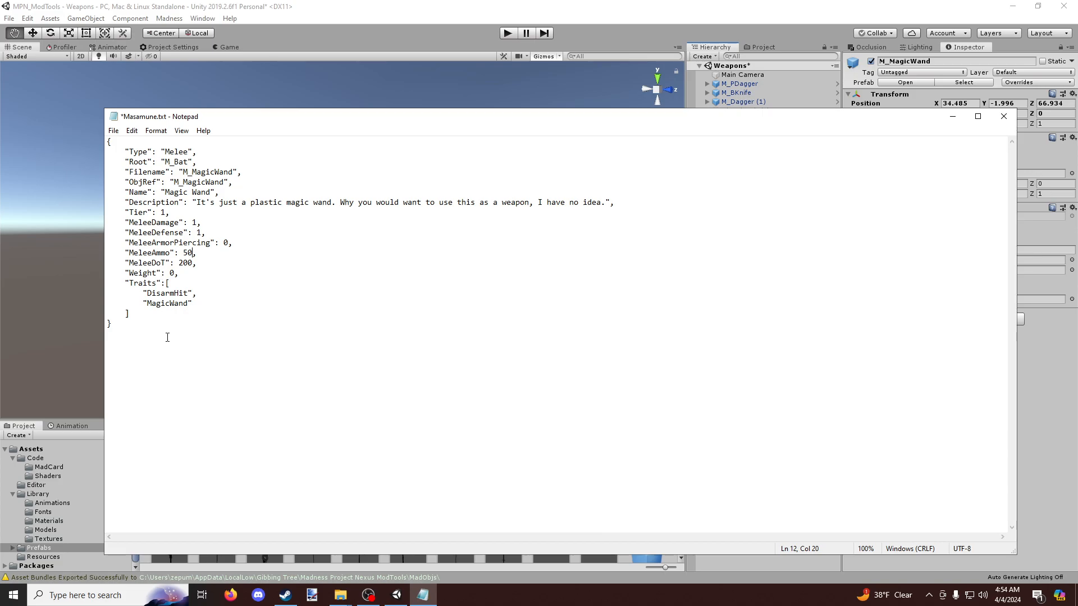
# Save and close Masamune.txt, and rename the file to Magic Wand.txt
pyautogui.click(113, 130)
pyautogui.click(135, 180)
pyautogui.hotkey('alt', 'F4')
pyautogui.hotkey('alt', 'Tab')
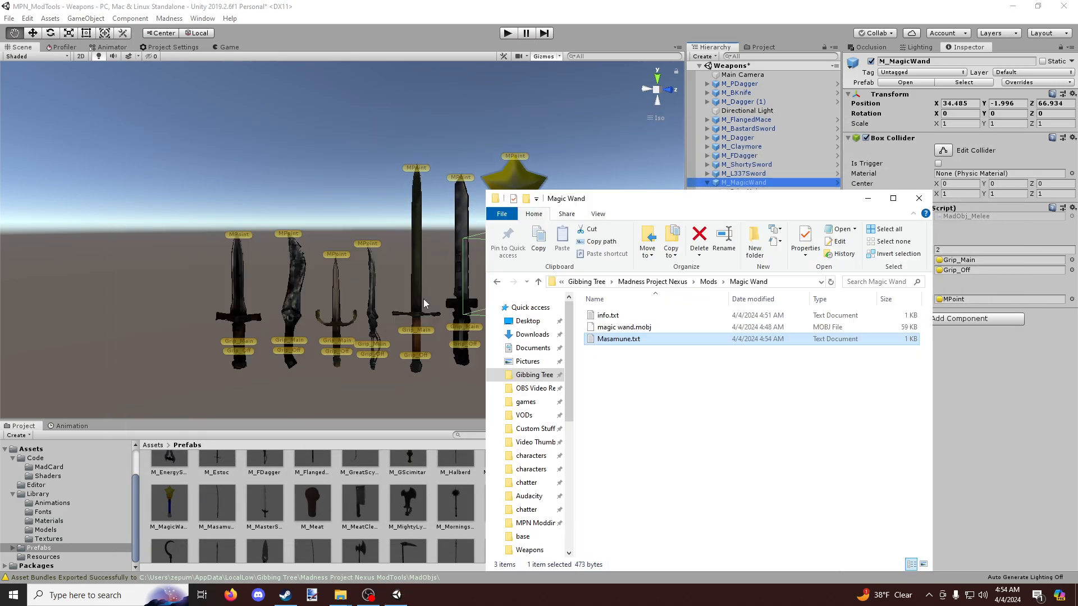
pyautogui.rightClick(627, 347)
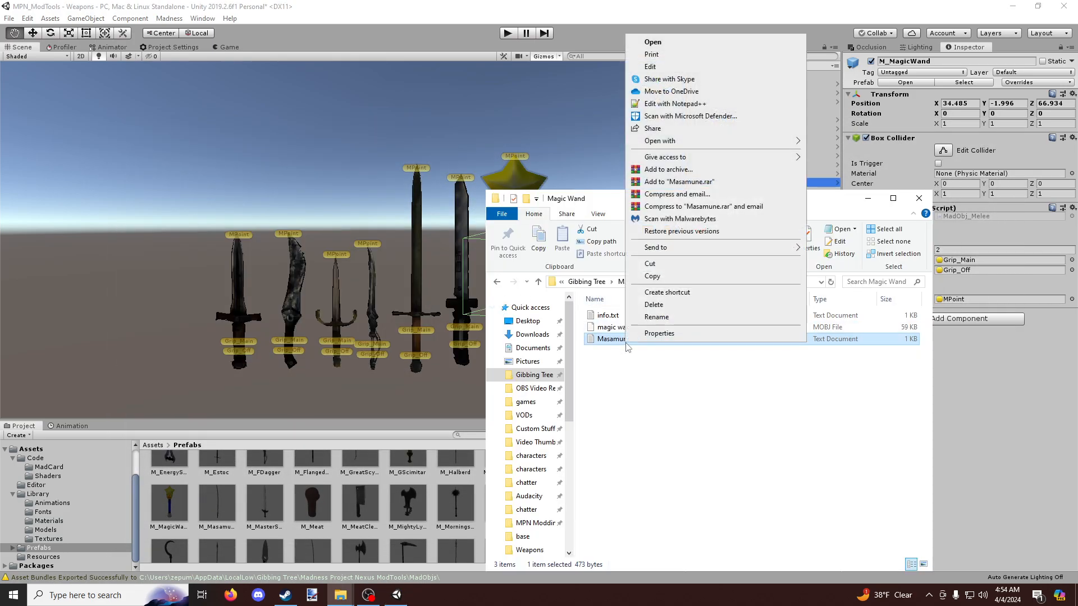
pyautogui.click(658, 325)
pyautogui.write('Magic Wand')
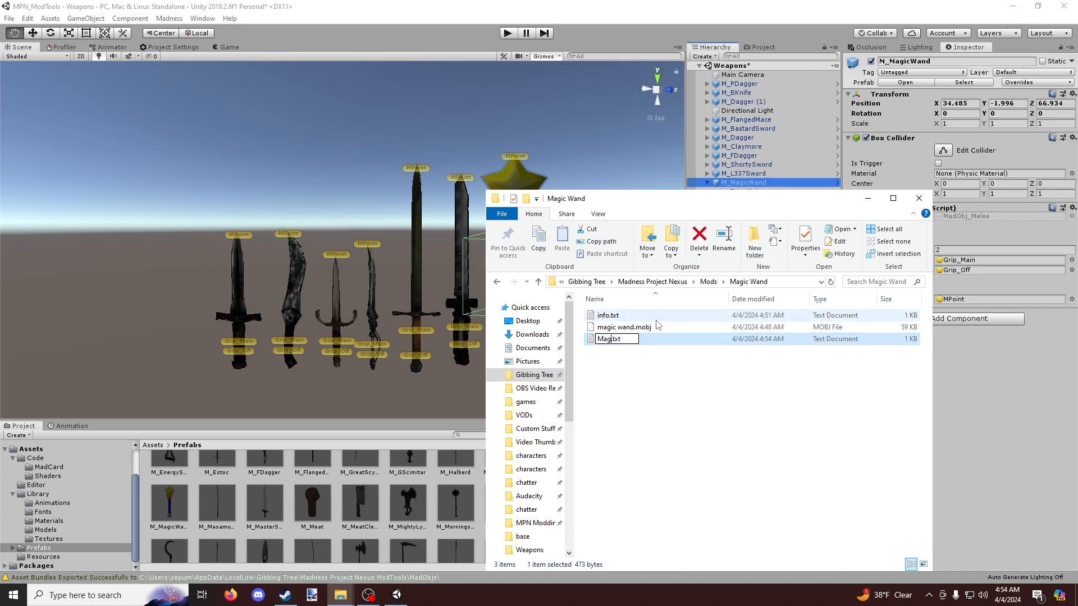
pyautogui.press('Return')
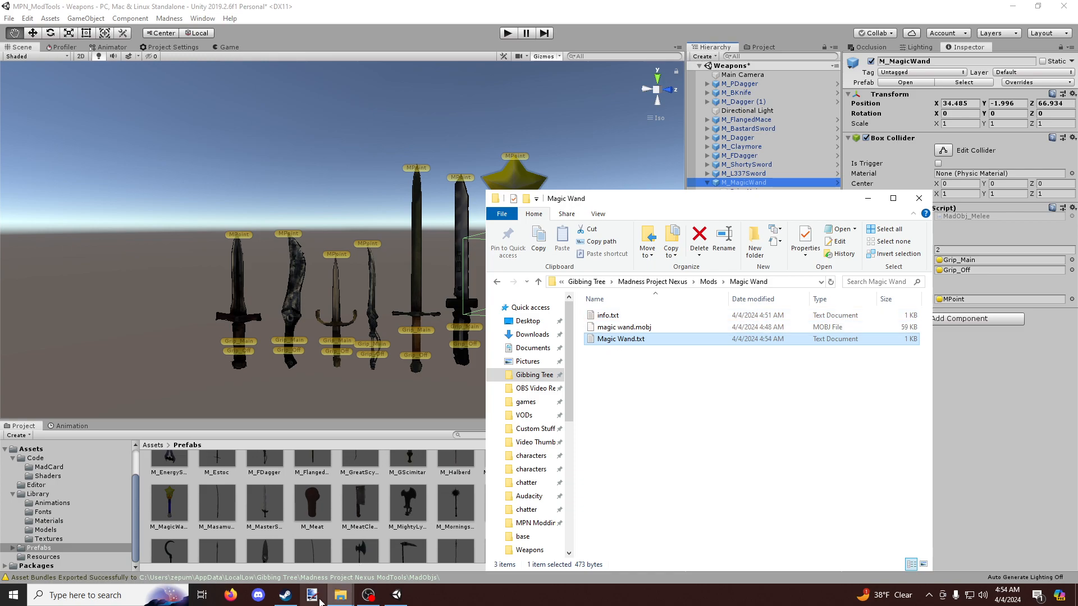
# Switch to Steam, launch MADNESS: Project Nexus and bring the game window to the front
pyautogui.click(285, 595)
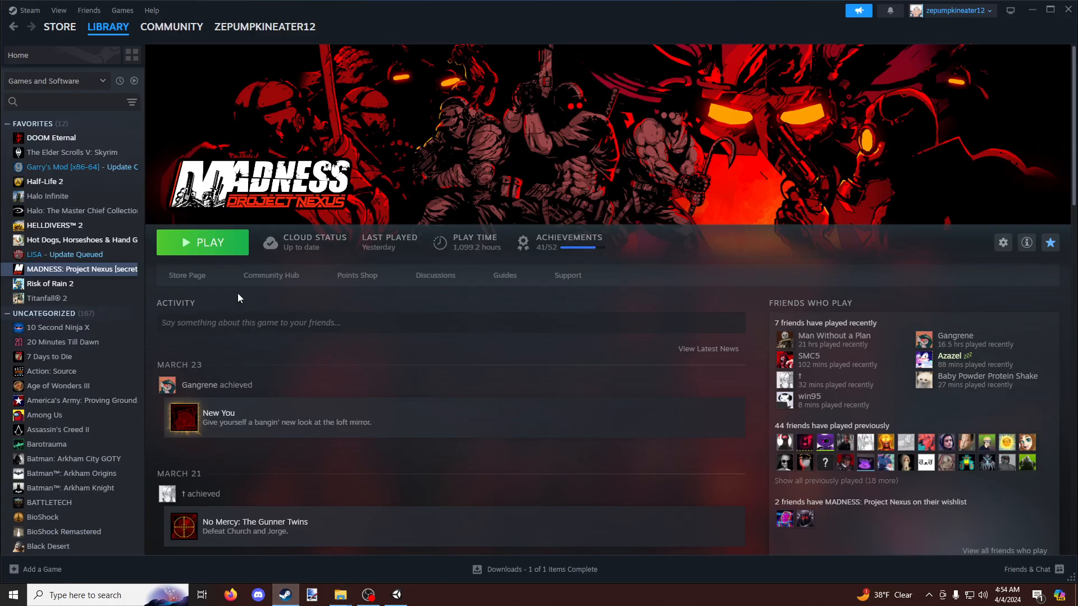
pyautogui.click(227, 250)
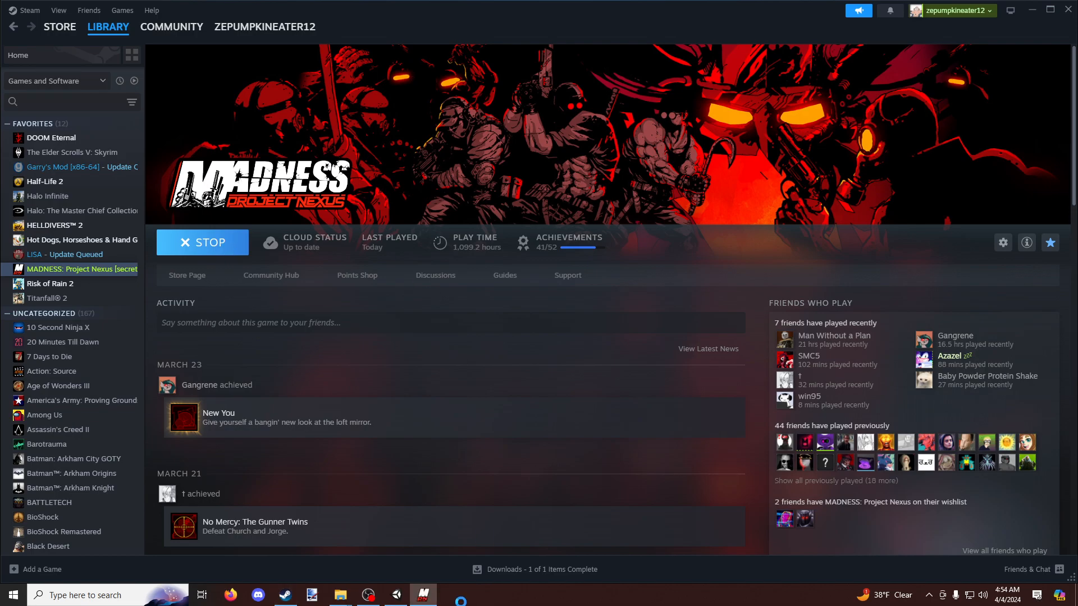
pyautogui.click(424, 595)
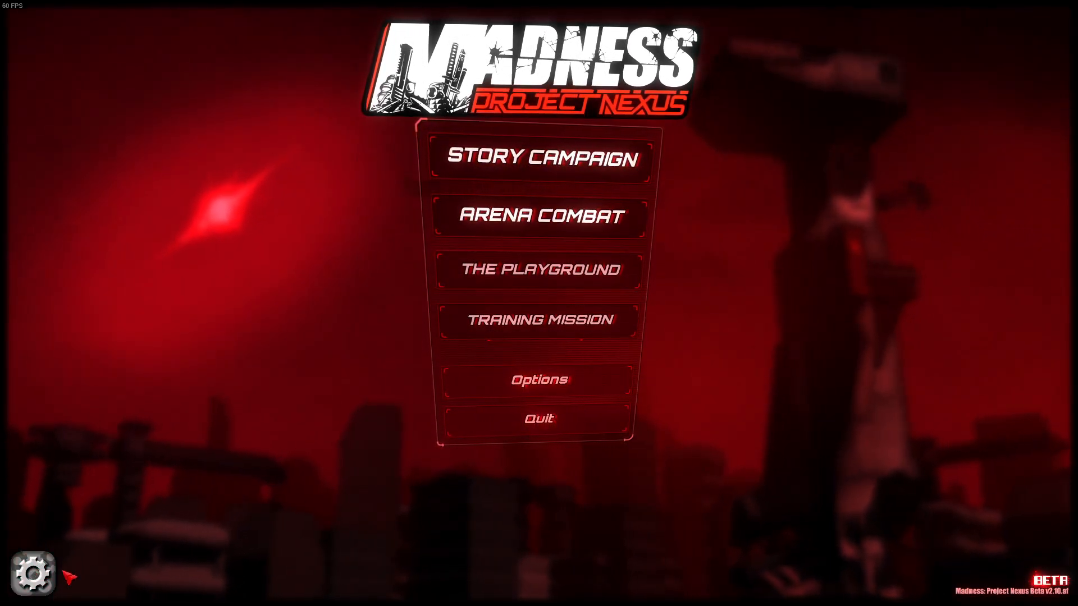
# Turn off the music in the game's audio options and apply the change
pyautogui.click(540, 381)
pyautogui.click(517, 164)
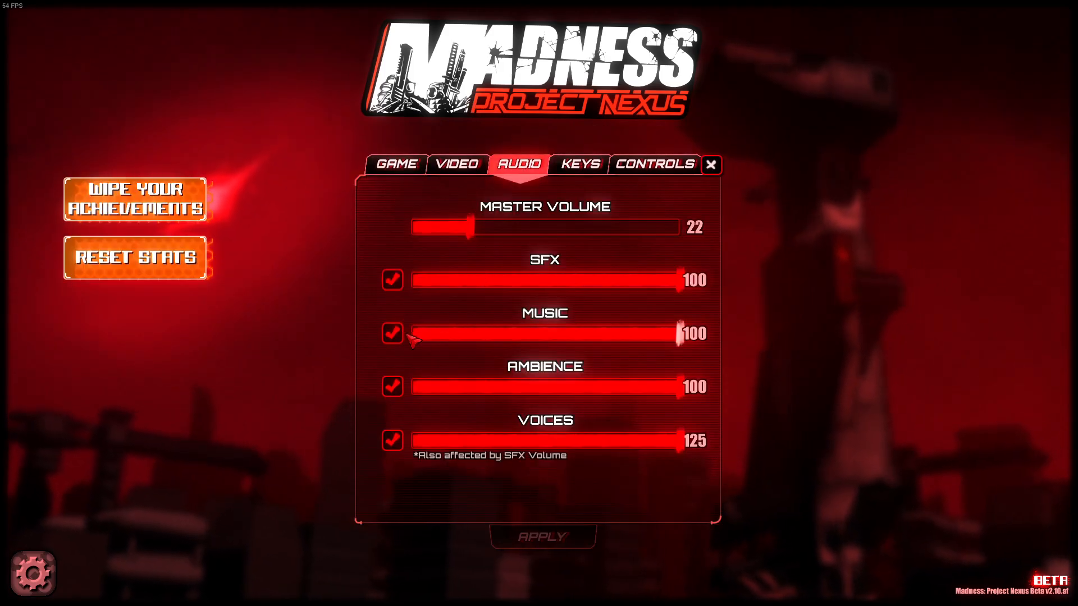
pyautogui.click(399, 336)
pyautogui.click(503, 543)
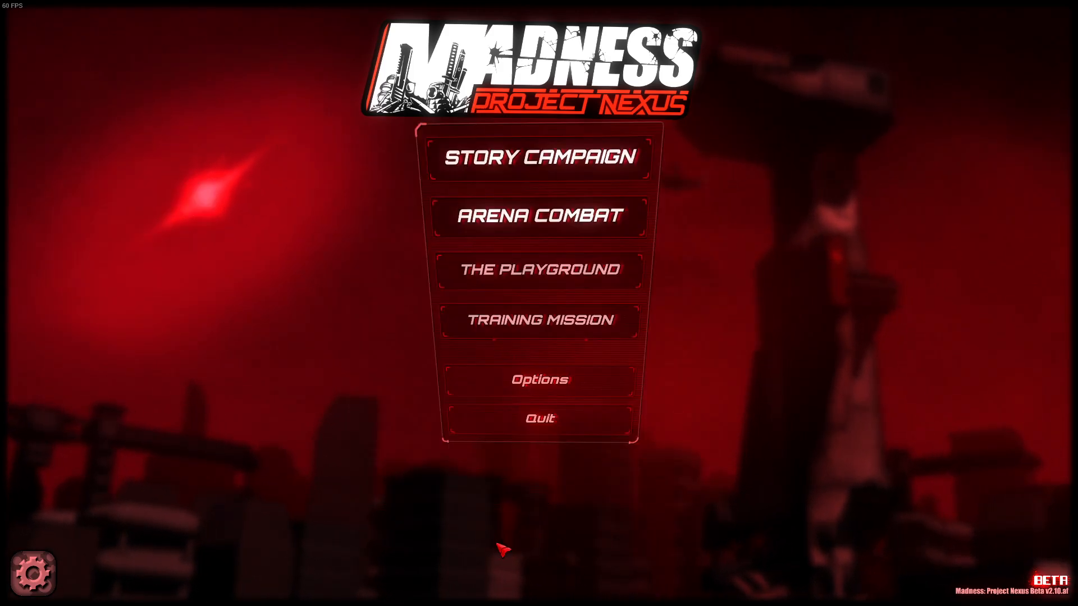
# Enable the Magic Wand mod in the game's mod list and apply the selection
pyautogui.click(40, 575)
pyautogui.scroll(-4, 185, 331)
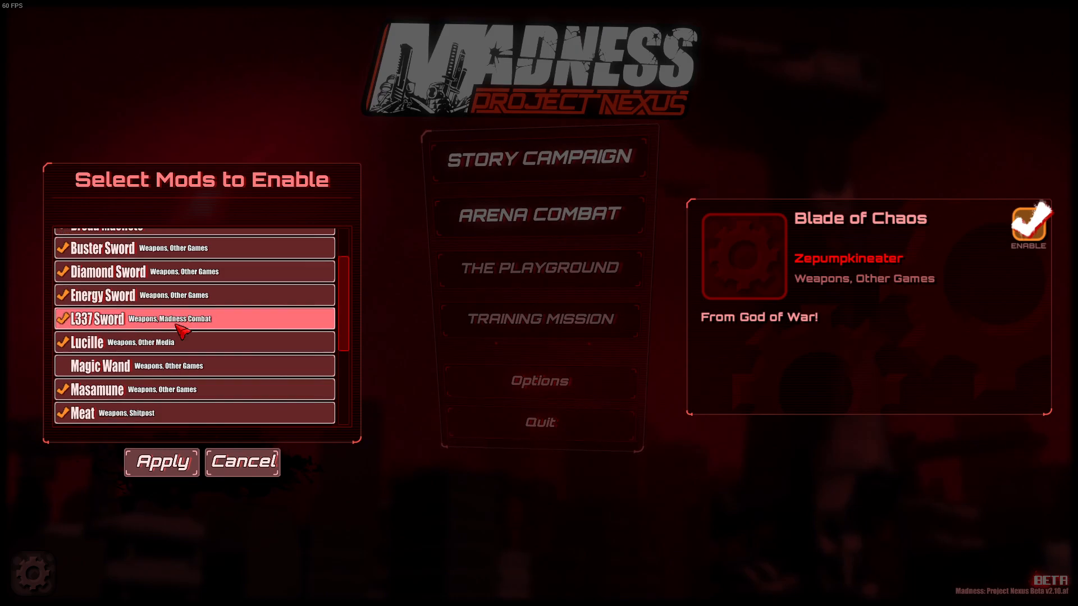
pyautogui.click(185, 332)
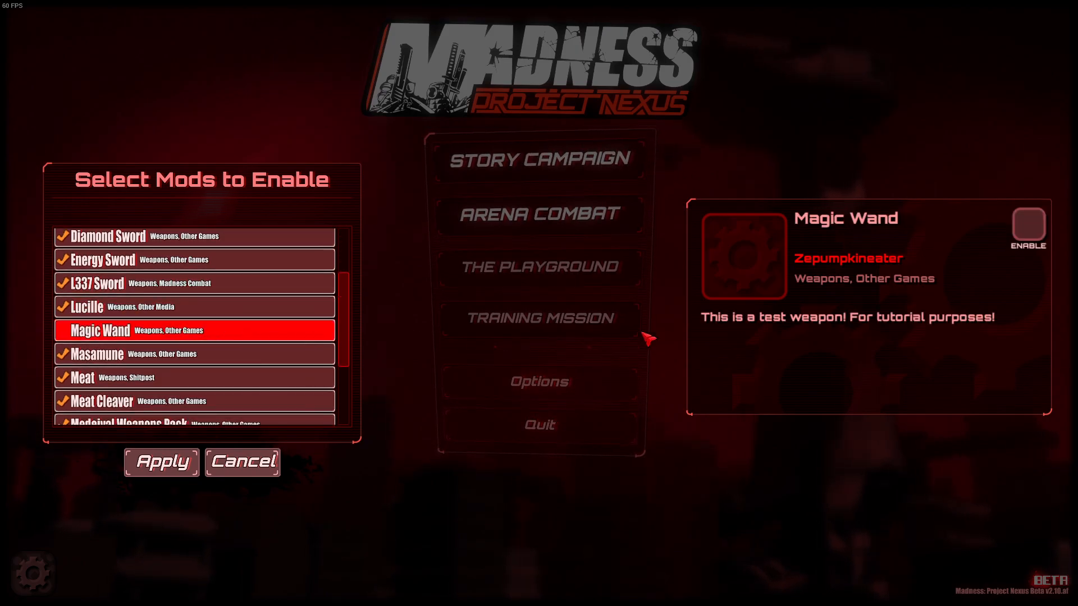
pyautogui.click(1029, 225)
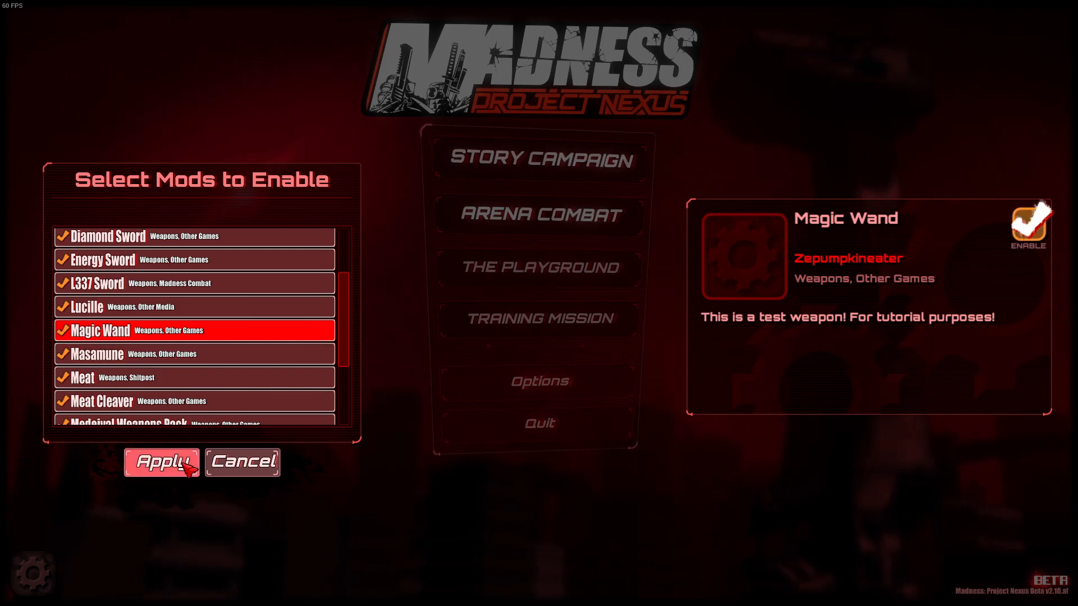
pyautogui.click(156, 462)
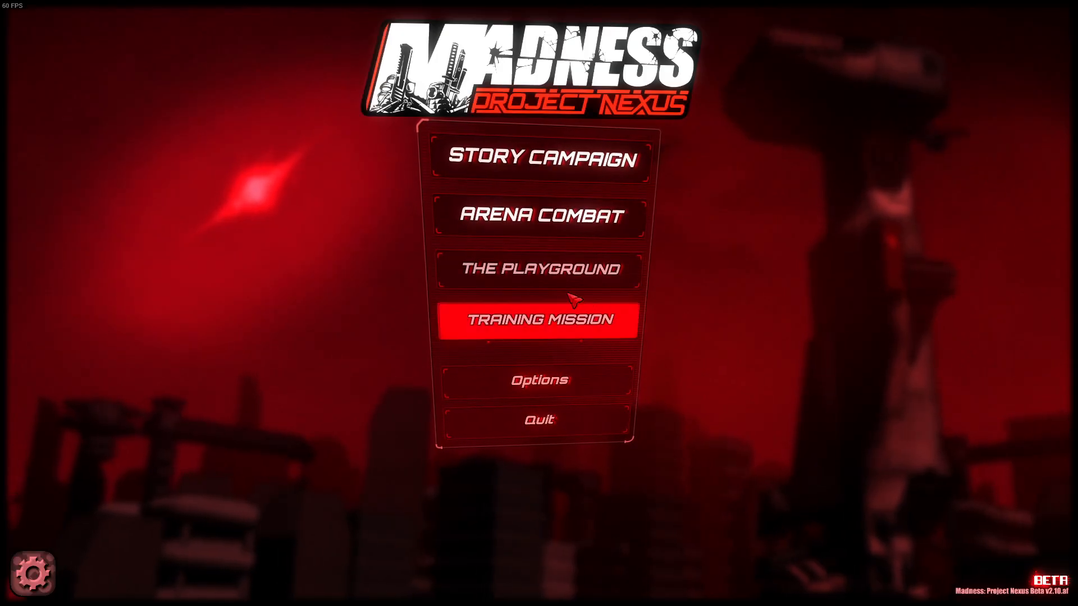
# Load The Playground mode and walk the character toward the room's left side
pyautogui.click(612, 271)
pyautogui.click(702, 280)
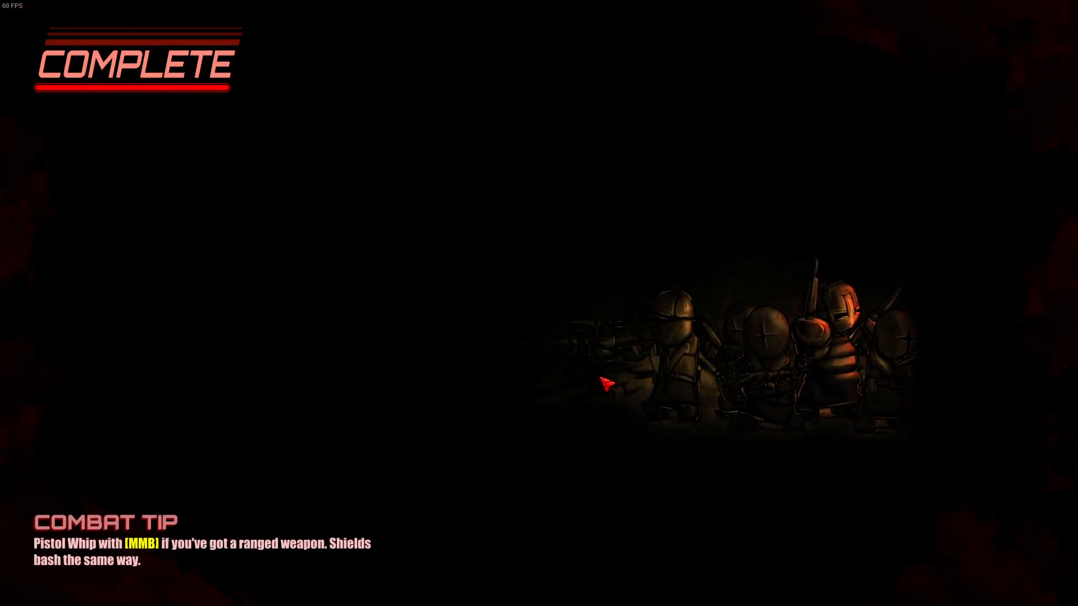
pyautogui.press('a')
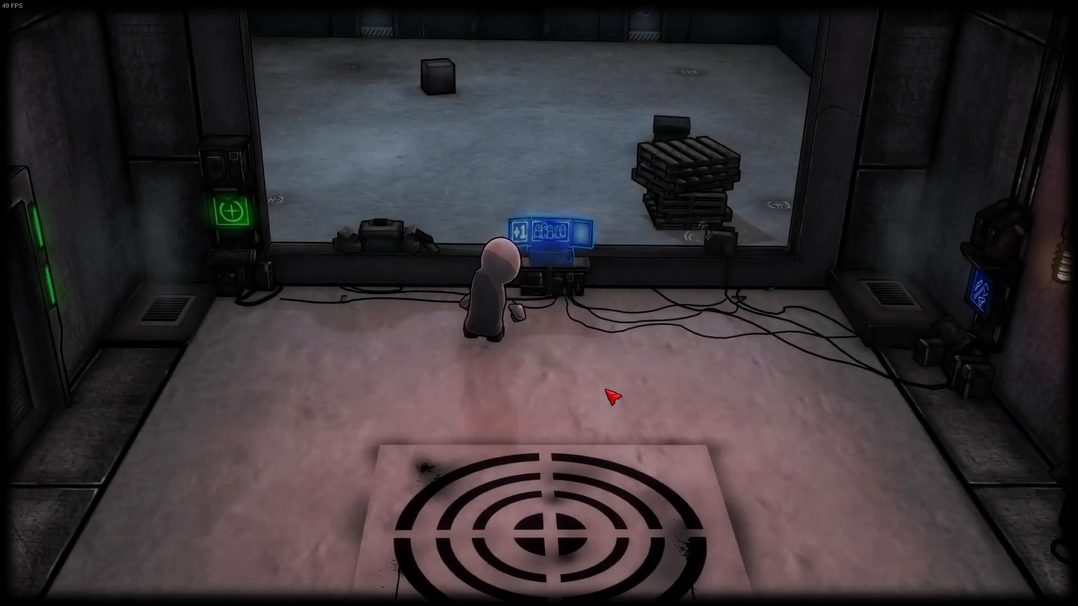
# Change the playable character to Deimos at the character terminal and dismiss the Playground welcome message
pyautogui.press('w')
pyautogui.press('e')
pyautogui.scroll(-6, 524, 317)
pyautogui.scroll(-3, 514, 346)
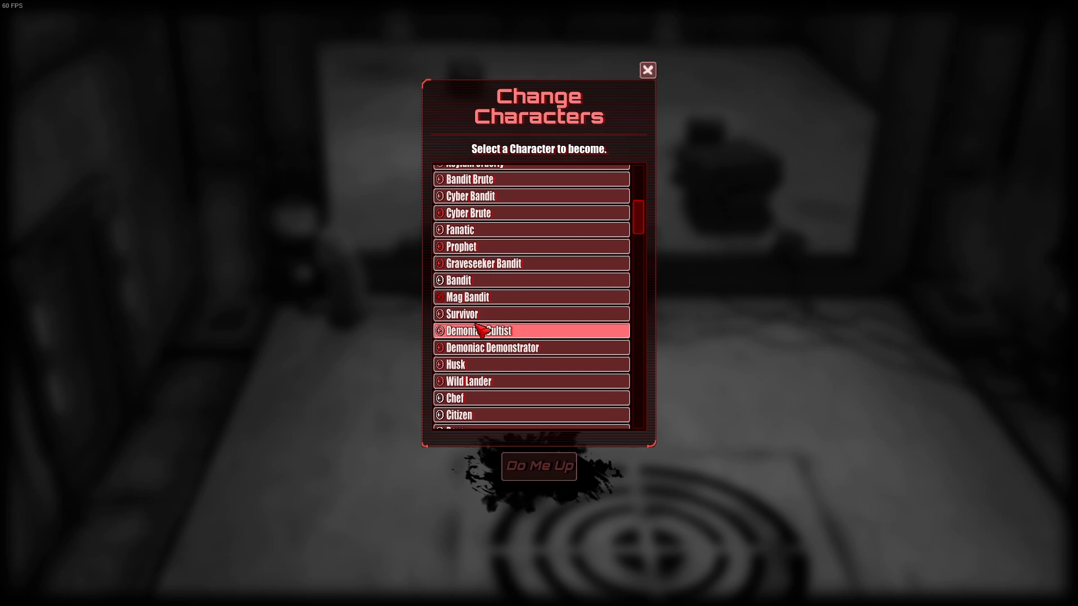
pyautogui.click(488, 362)
pyautogui.click(564, 475)
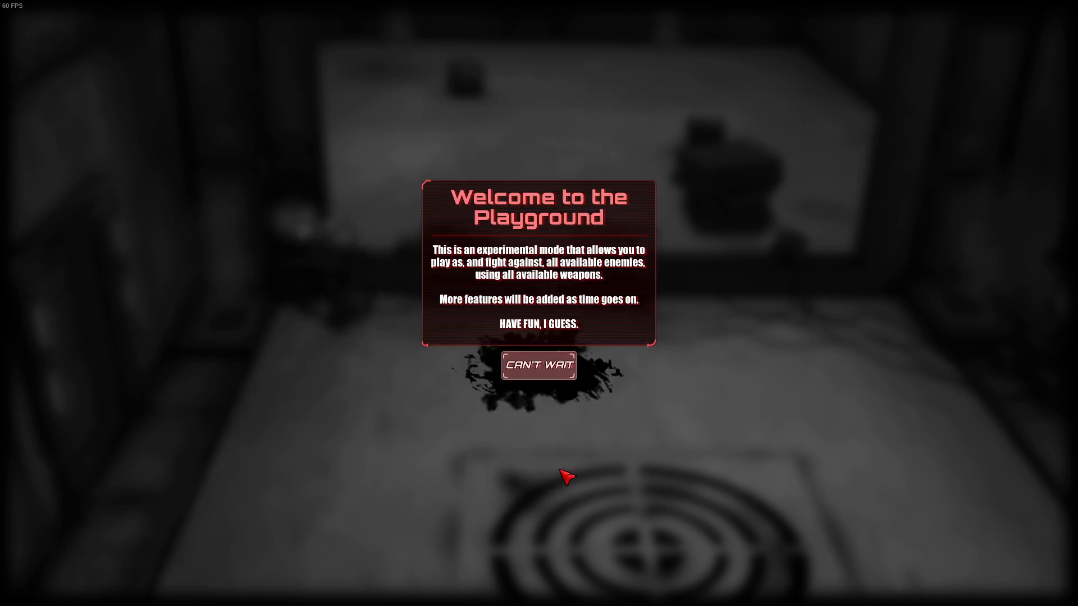
pyautogui.click(563, 369)
# Spawn the Magic Wand from the Melee category into the character's hands at the weapon terminal
pyautogui.press('d')
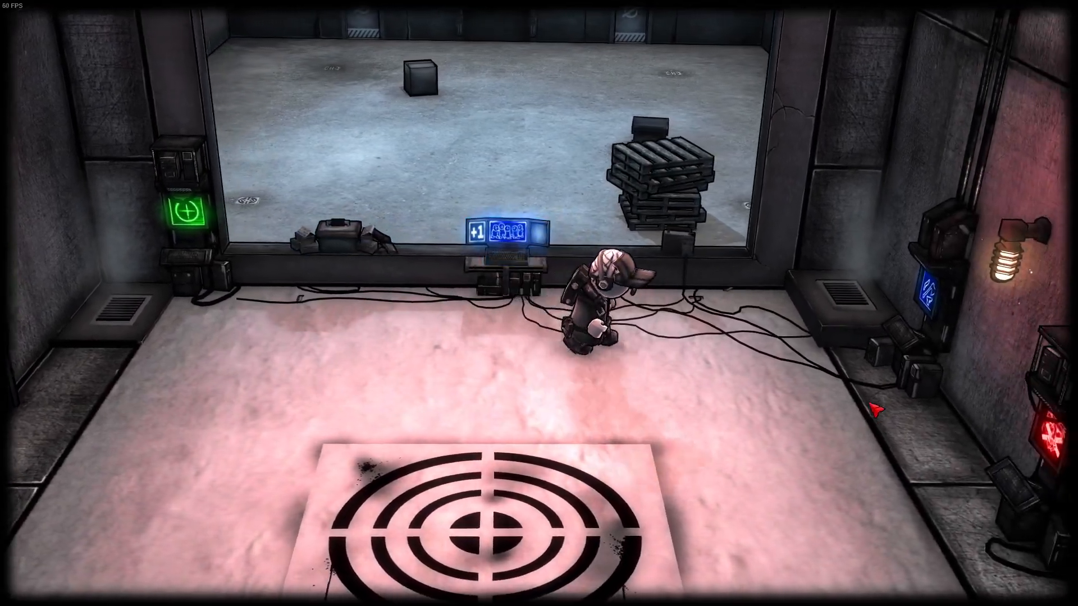
pyautogui.press('e')
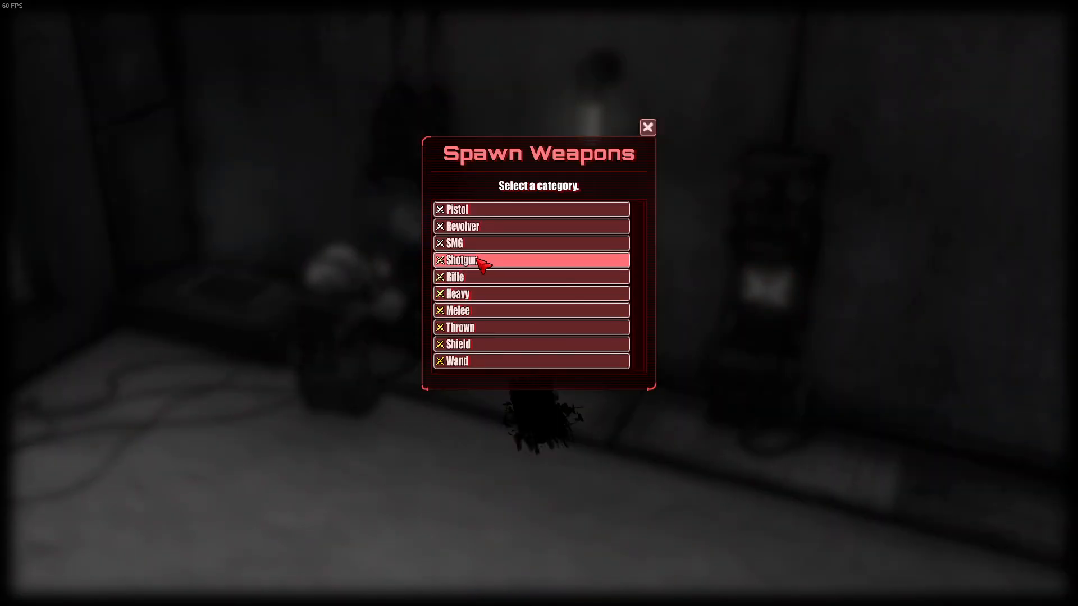
pyautogui.click(463, 310)
pyautogui.moveTo(640, 188); pyautogui.dragTo(648, 460)
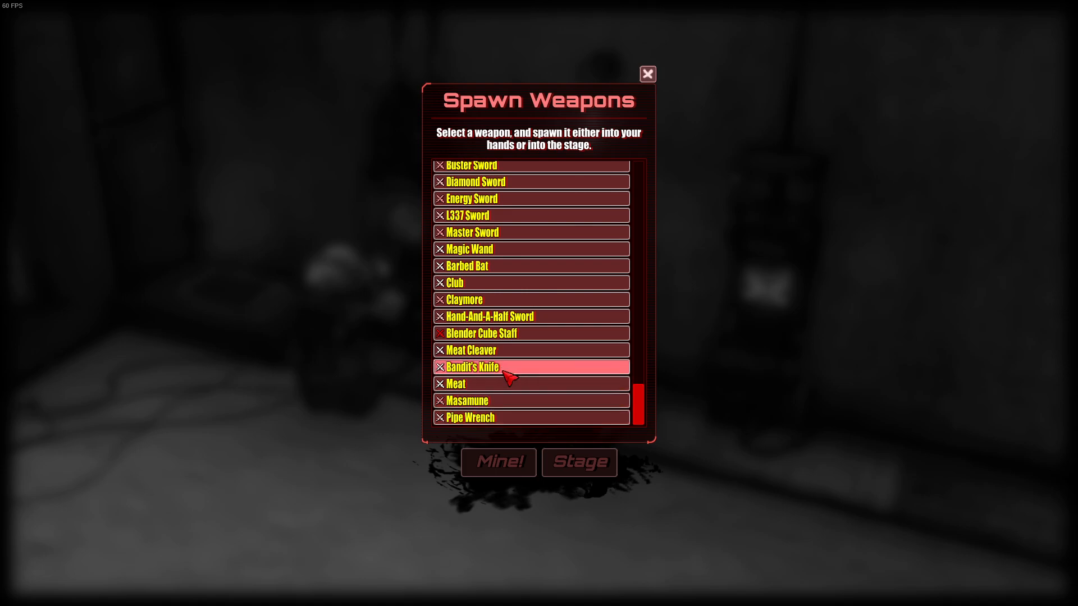
pyautogui.click(465, 251)
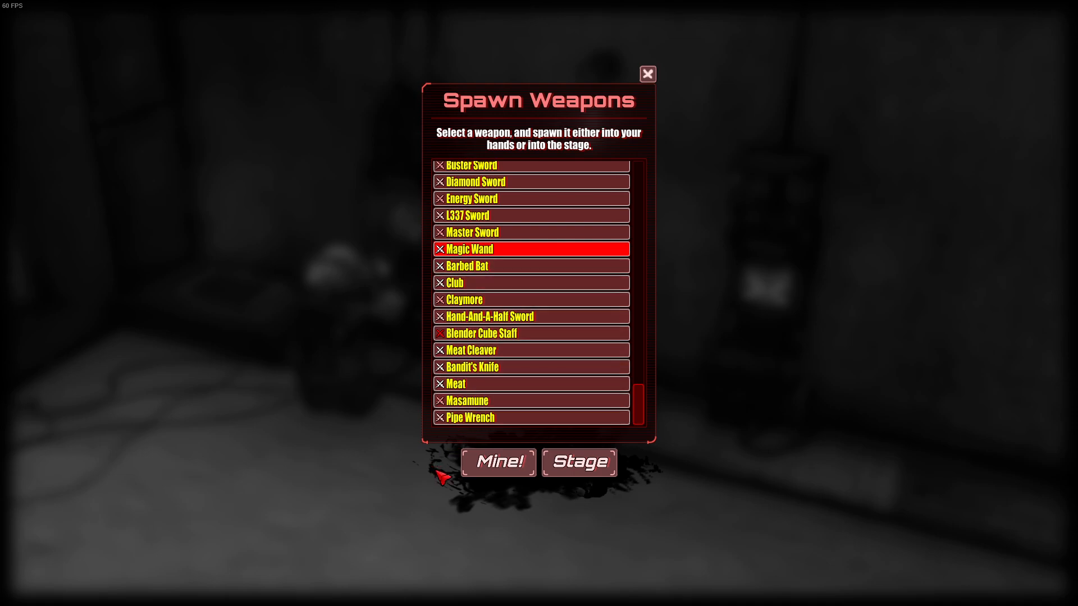
pyautogui.click(500, 463)
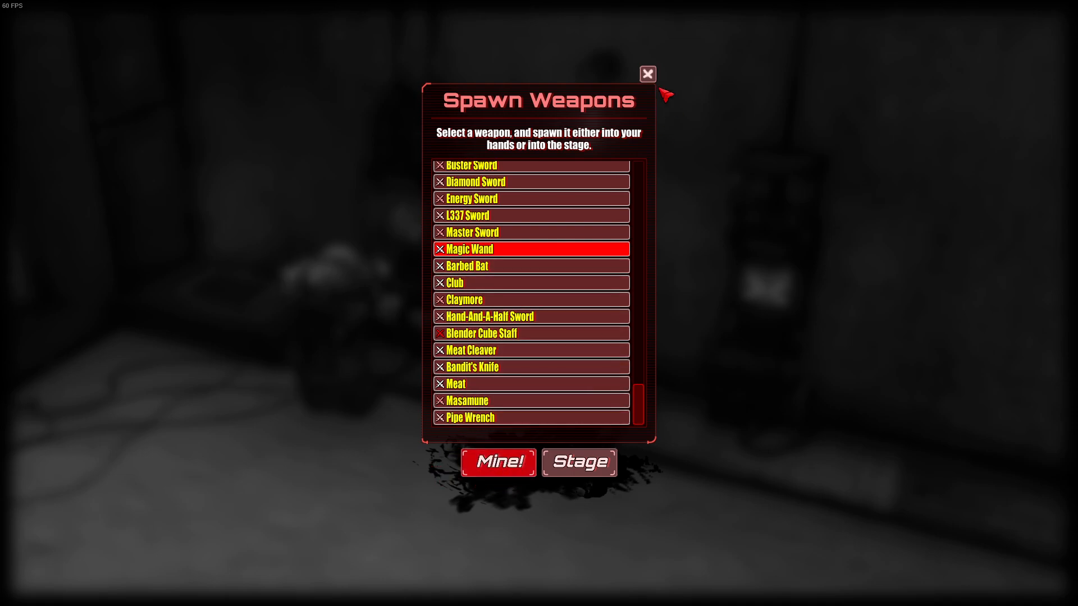
pyautogui.click(647, 75)
# Examine the Magic Wand in the character's hands up close and swing it to check the attack animations
pyautogui.scroll(-5, 456, 518)
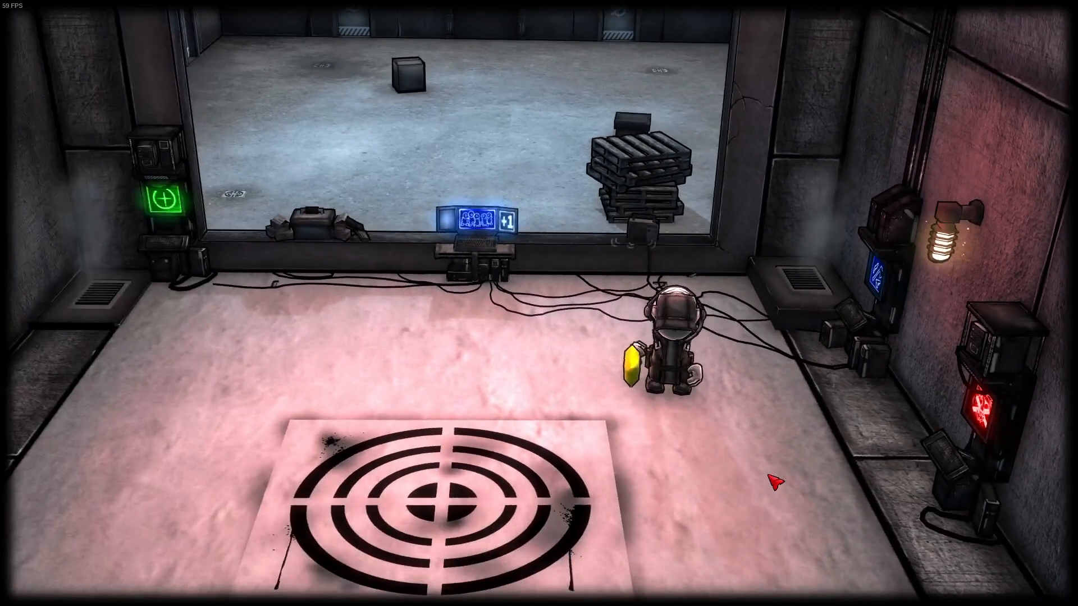
pyautogui.press('d')
pyautogui.scroll(5, 859, 466)
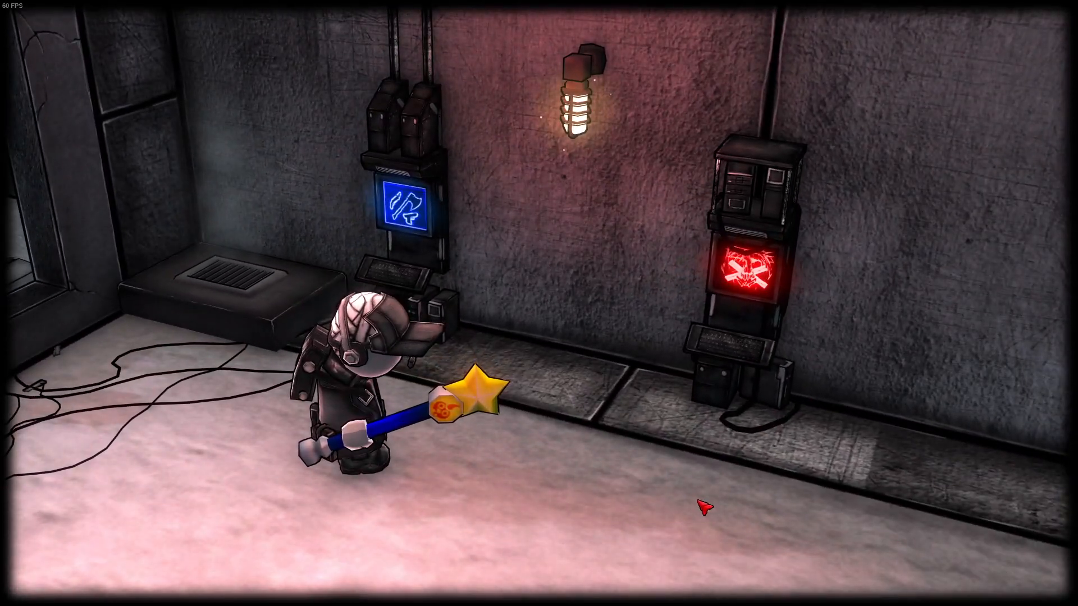
pyautogui.press('a')
pyautogui.click(370, 540)
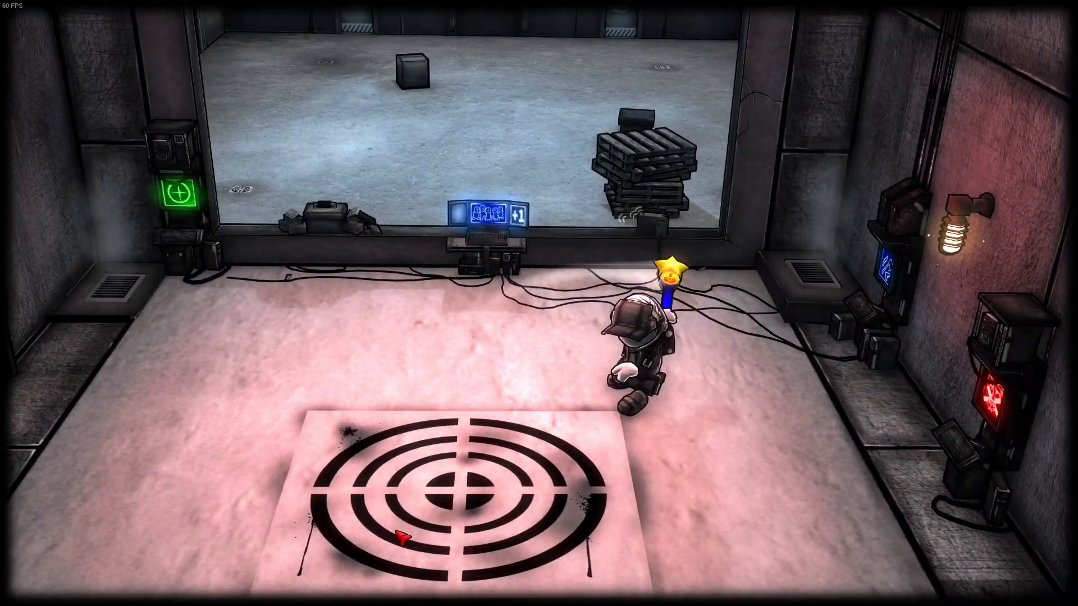
pyautogui.click(387, 539)
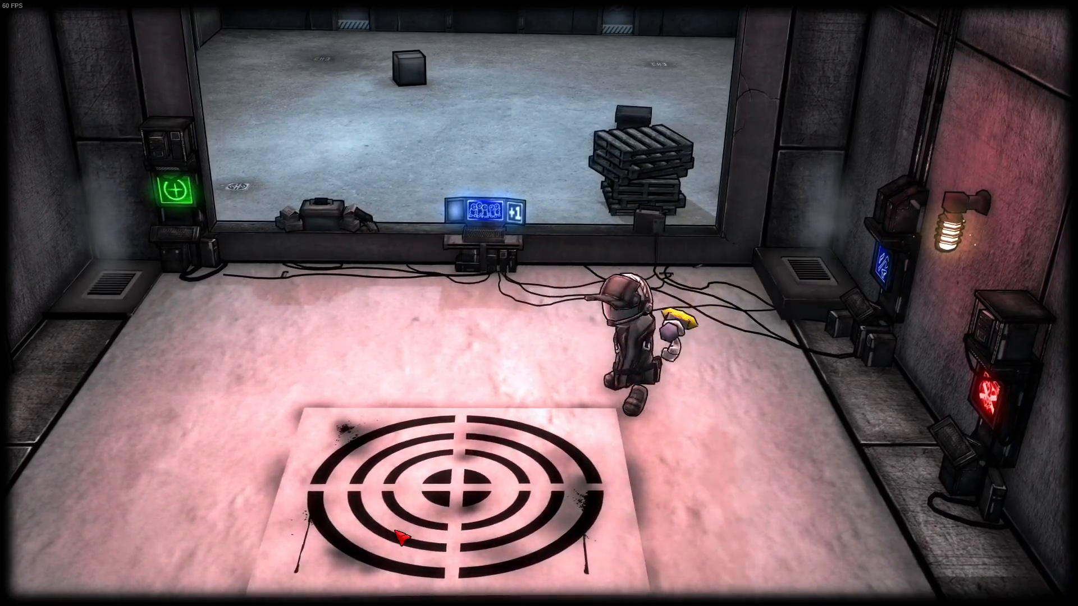
# Enable the Game HUD in the game options, apply the change and return to The Playground
pyautogui.press('Escape')
pyautogui.click(526, 248)
pyautogui.click(412, 387)
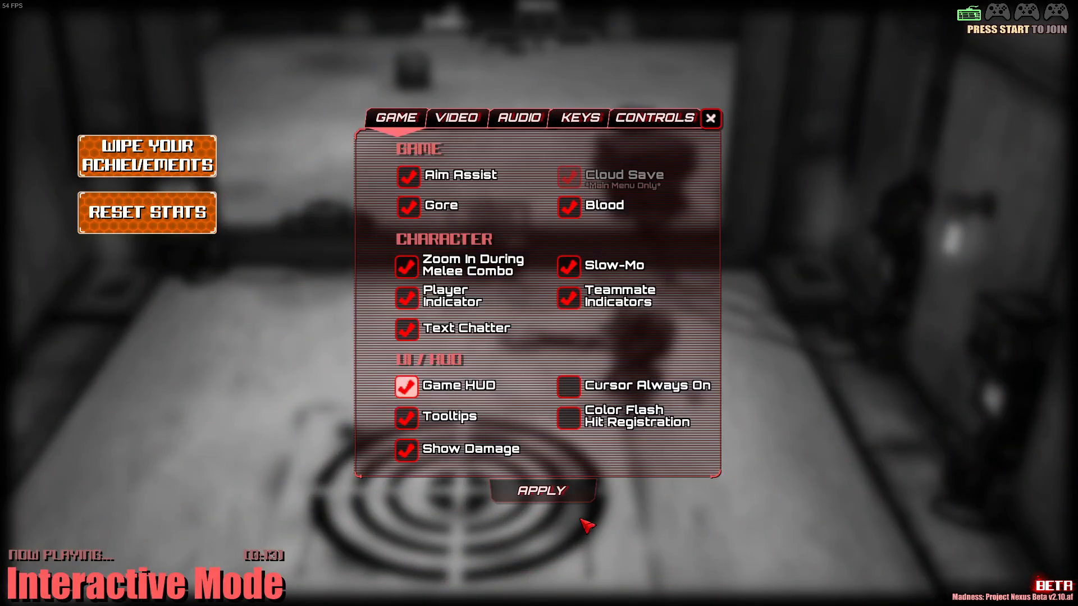
pyautogui.click(570, 496)
pyautogui.press('Escape')
# Walk the character to the unit terminal and spawn a Grunt squad into the arena
pyautogui.press('d')
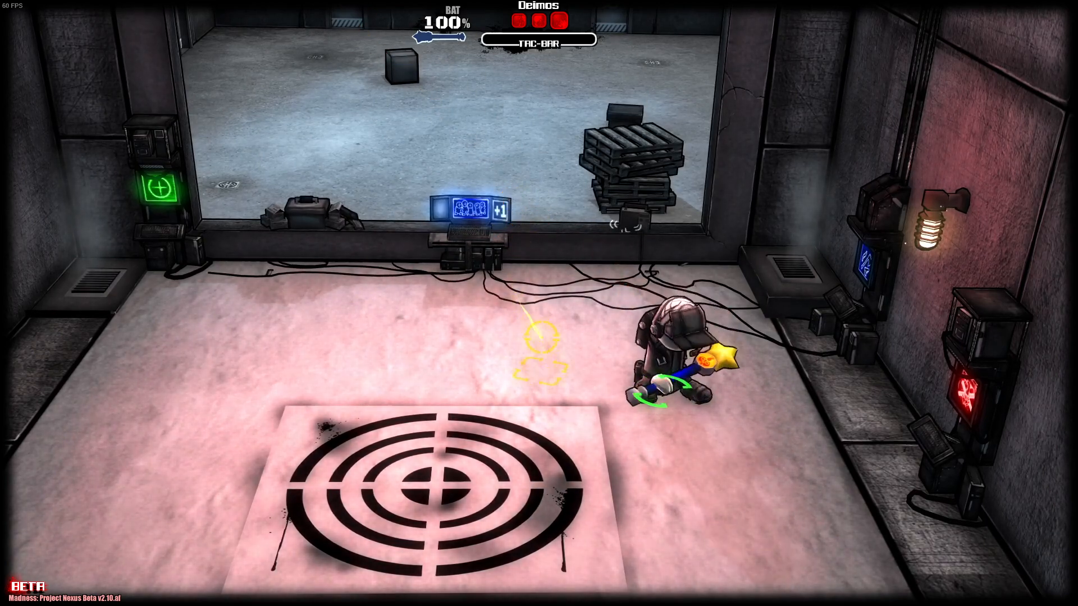
pyautogui.press('a')
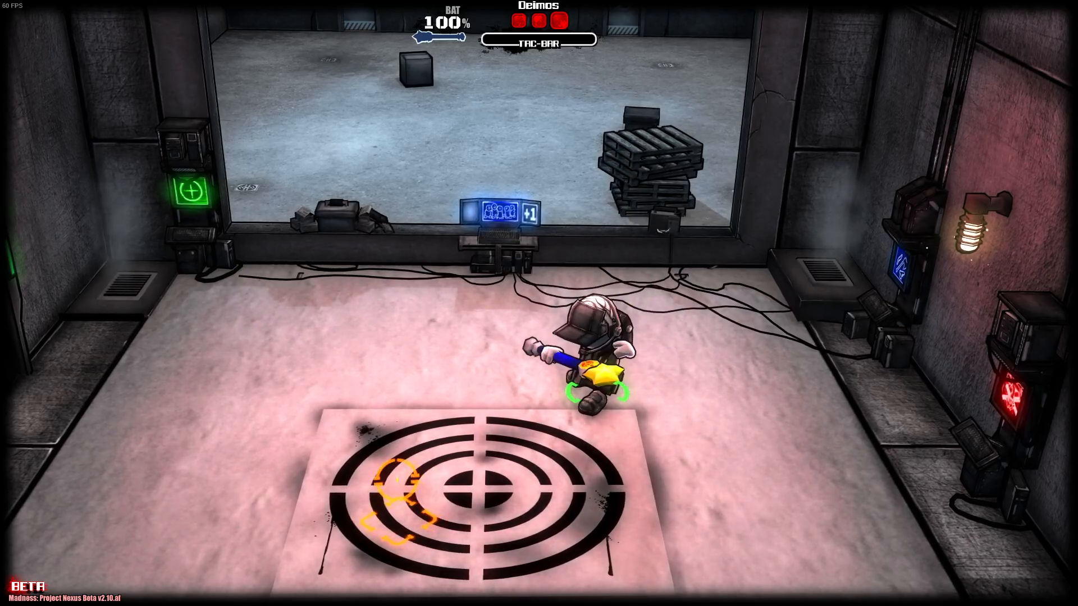
pyautogui.press('q')
pyautogui.press('w')
pyautogui.press('a')
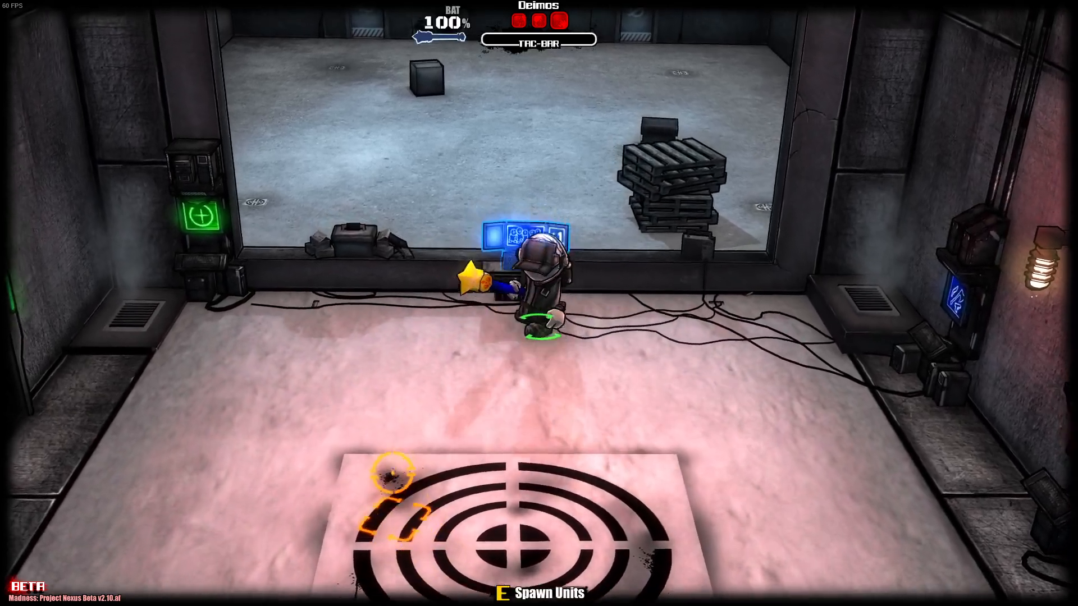
pyautogui.press('e')
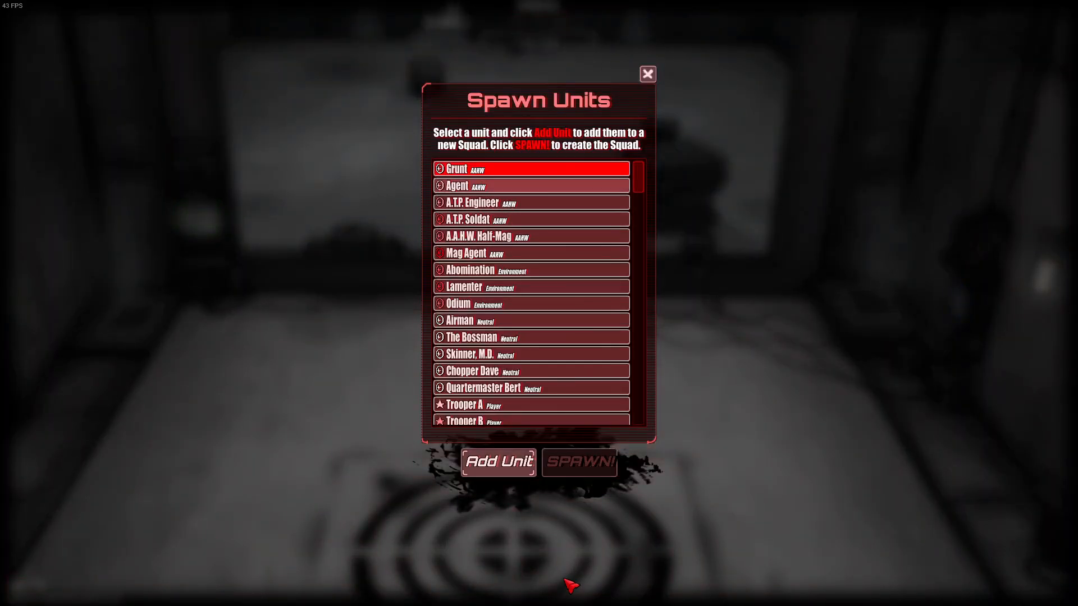
pyautogui.click(582, 470)
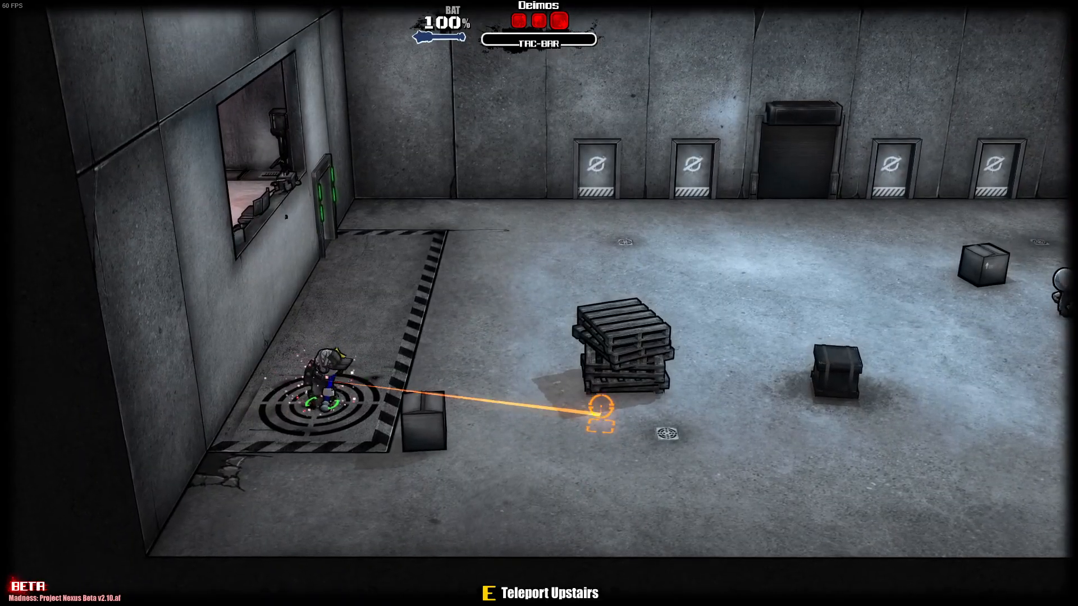
# Walk across the arena to the Grunt and kill it with Magic Wand strikes
pyautogui.press('d')
pyautogui.press('w')
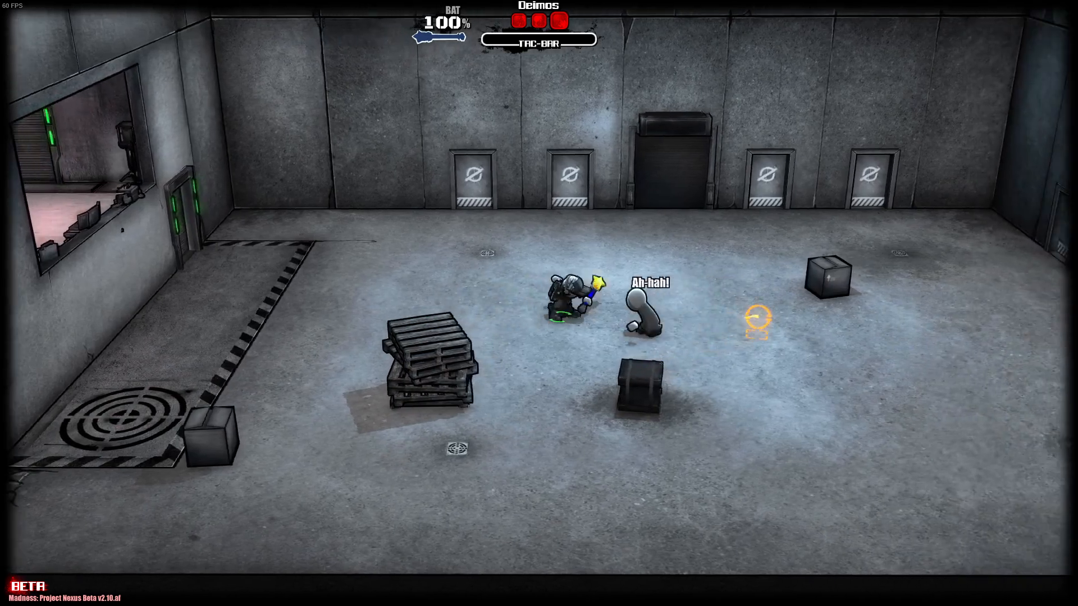
pyautogui.click(570, 308)
pyautogui.click(567, 312)
pyautogui.click(575, 306)
pyautogui.click(581, 315)
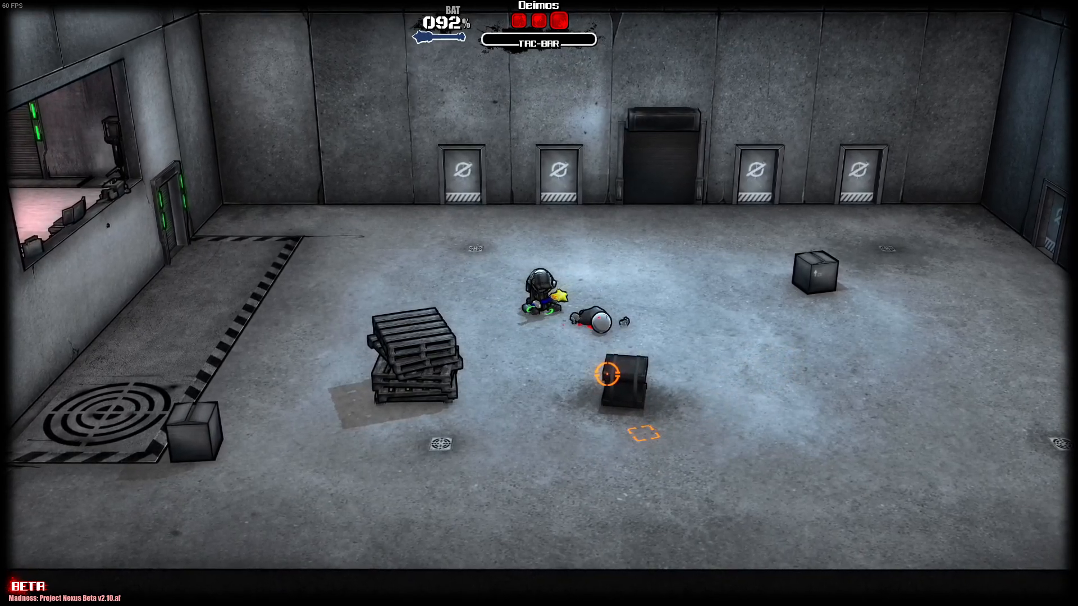
pyautogui.click(651, 374)
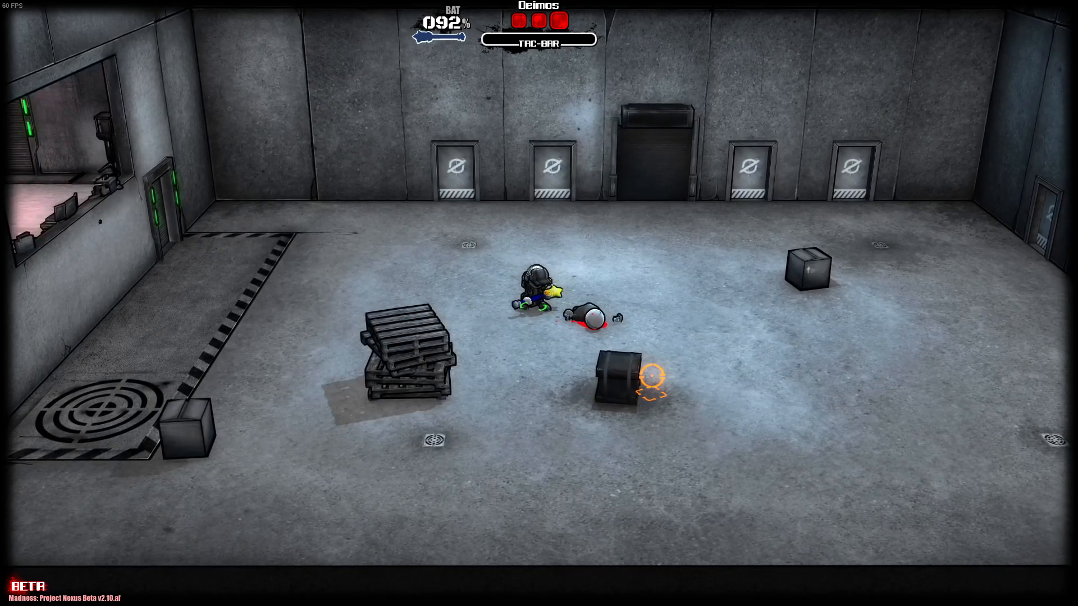
# Throw the Magic Wand toward the arena's far side wall and pick it back up
pyautogui.press('d')
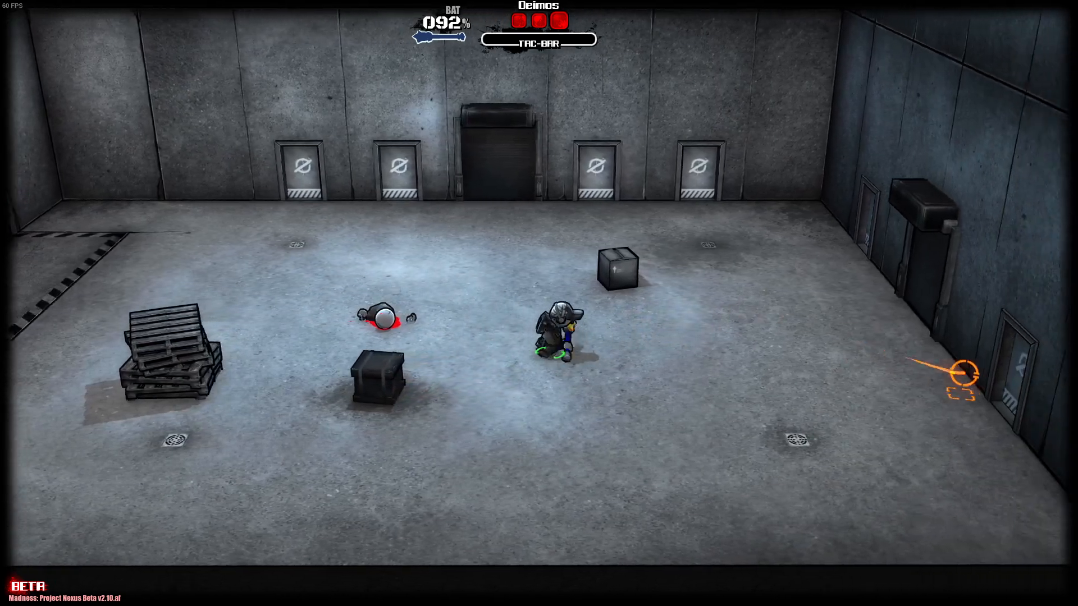
pyautogui.press('g')
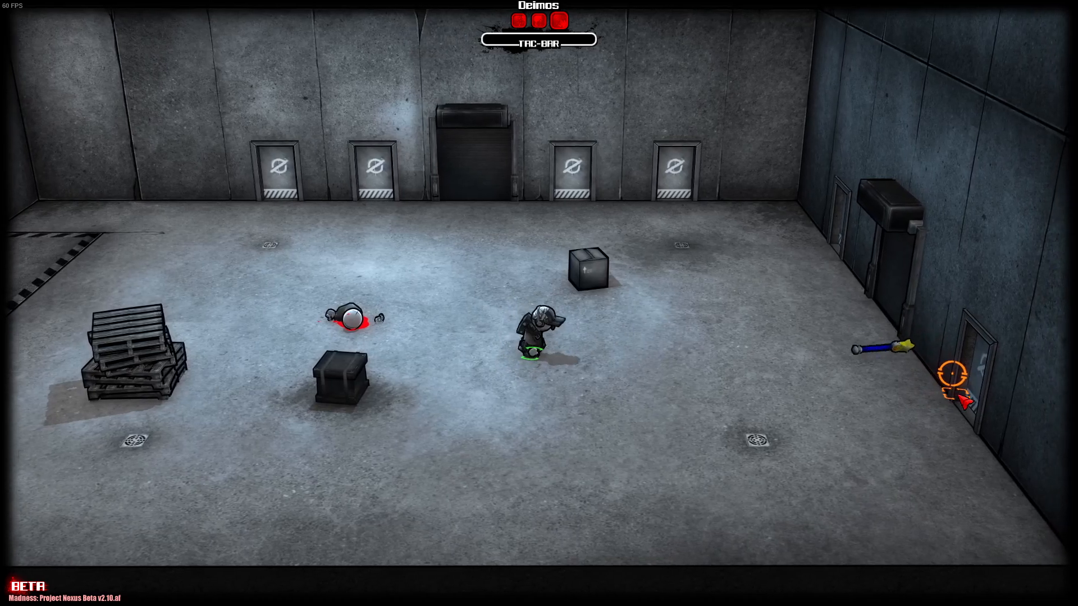
pyautogui.press('d')
pyautogui.press('e')
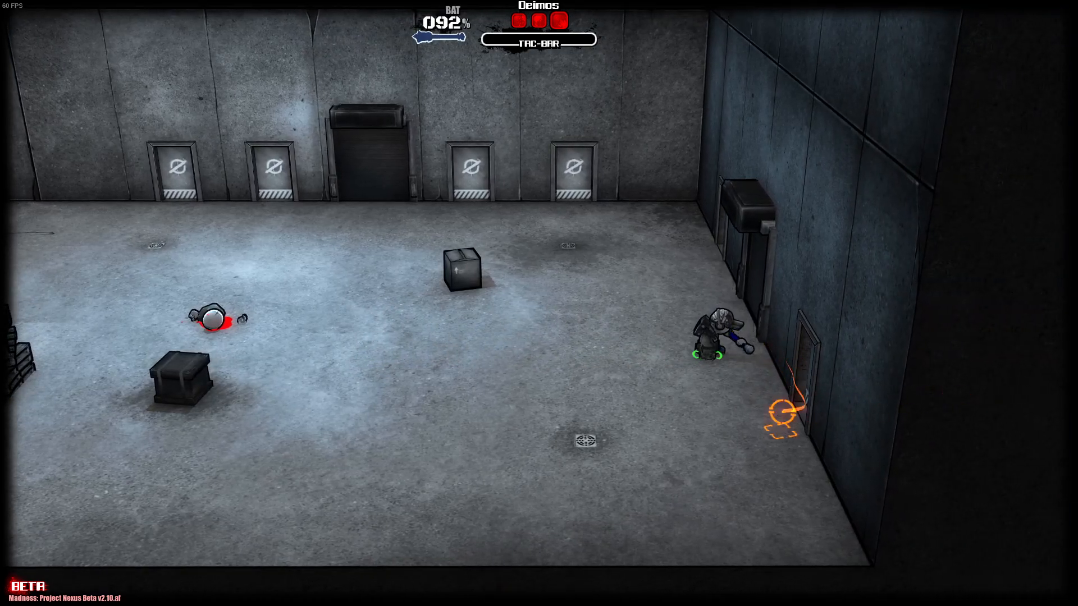